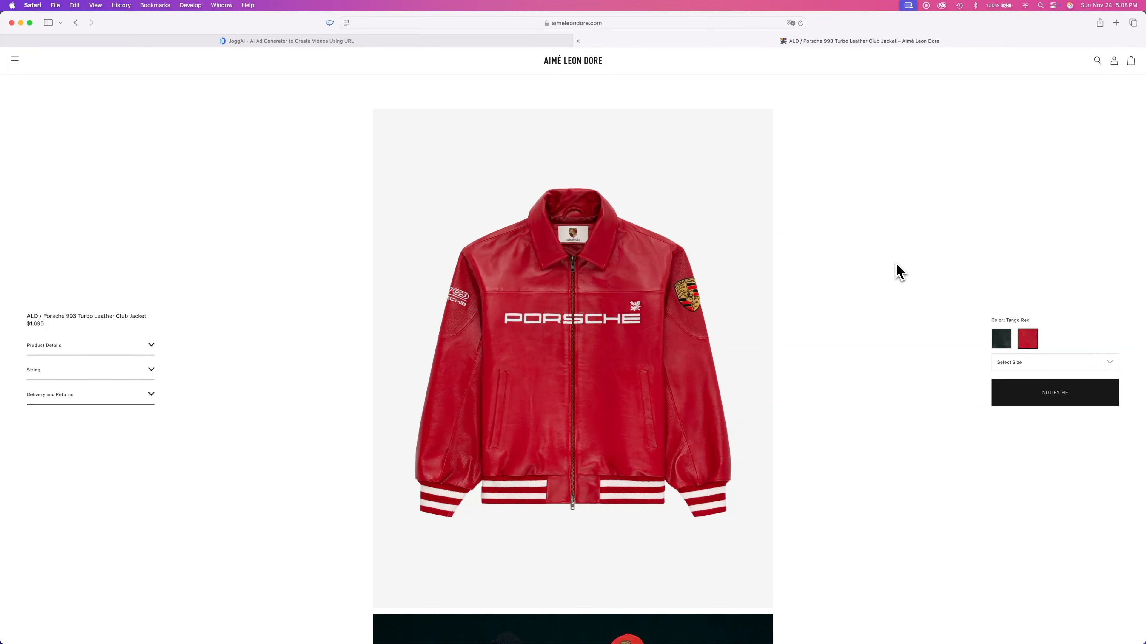
- Scroll through the Porsche 993 Turbo Leather Club Jacket product page to review its images
scroll(892, 270, down, 3)
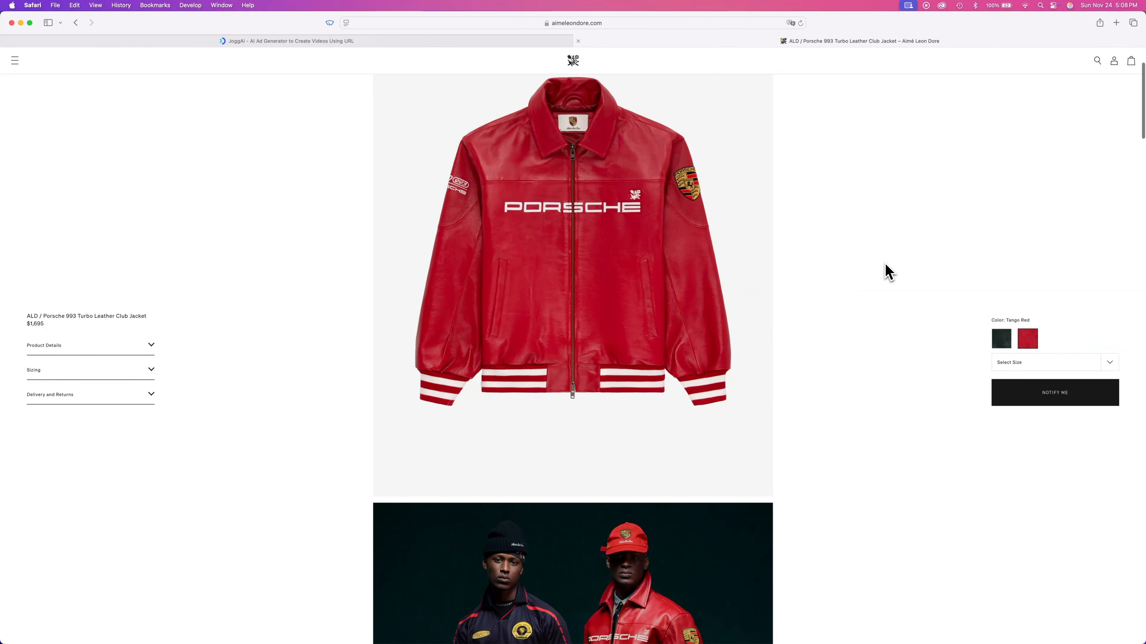
scroll(889, 272, down, 3)
scroll(891, 271, down, 10)
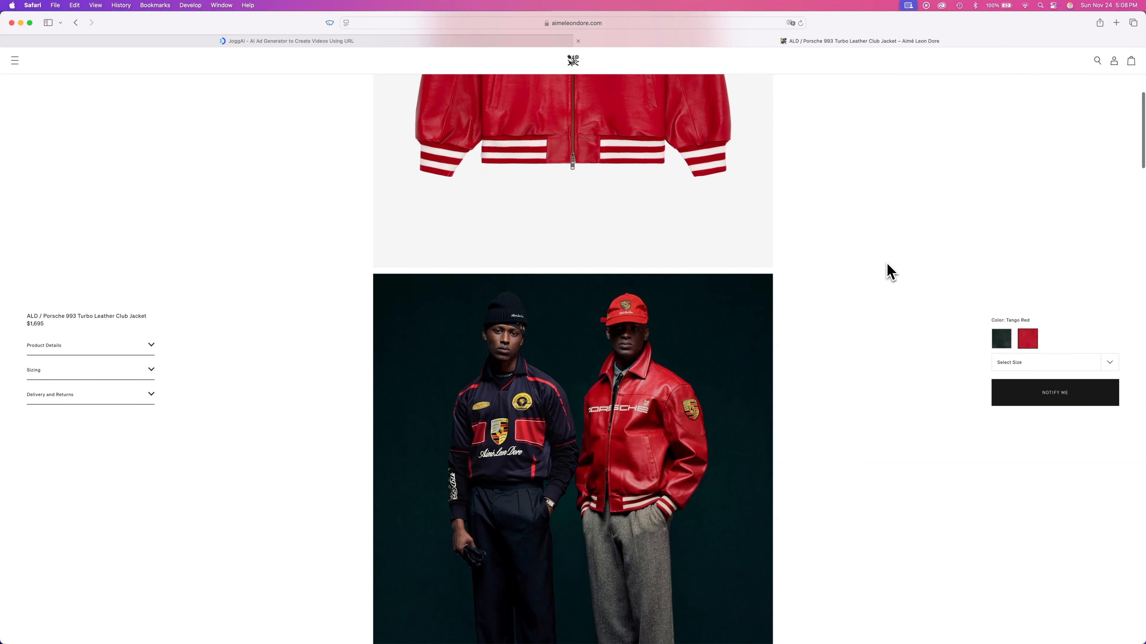
scroll(891, 271, down, 18)
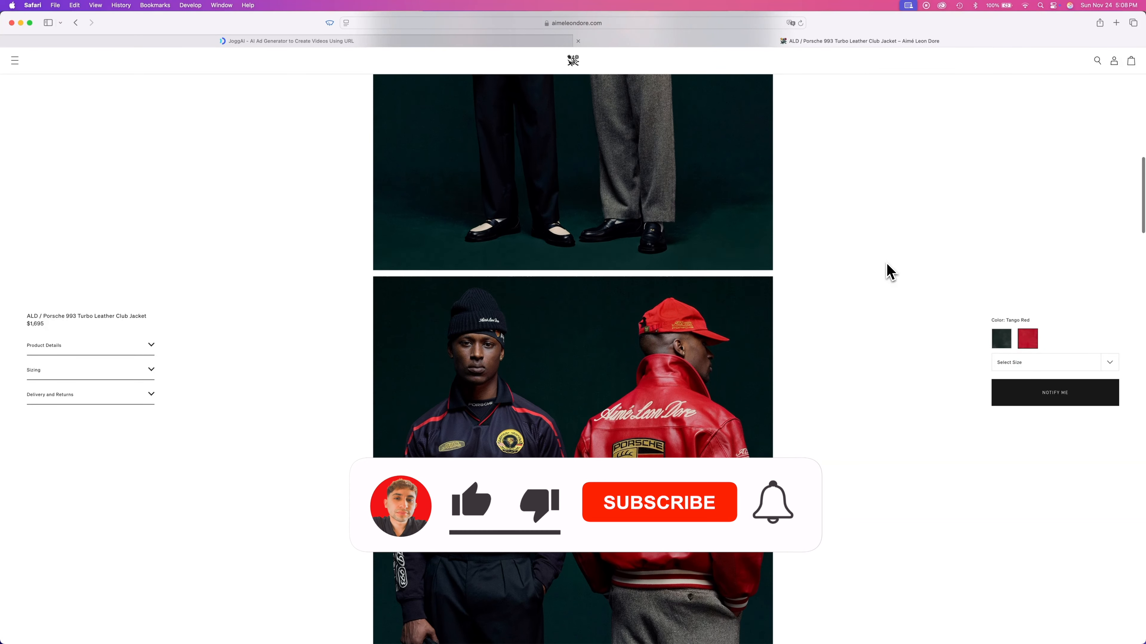
scroll(891, 272, down, 17)
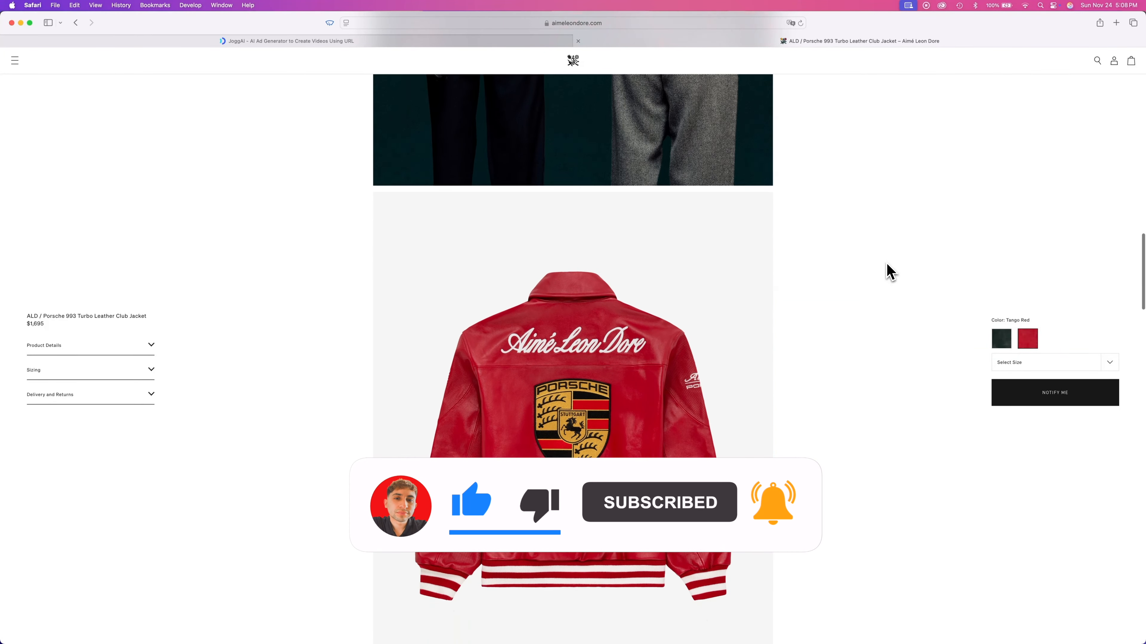
scroll(891, 271, down, 20)
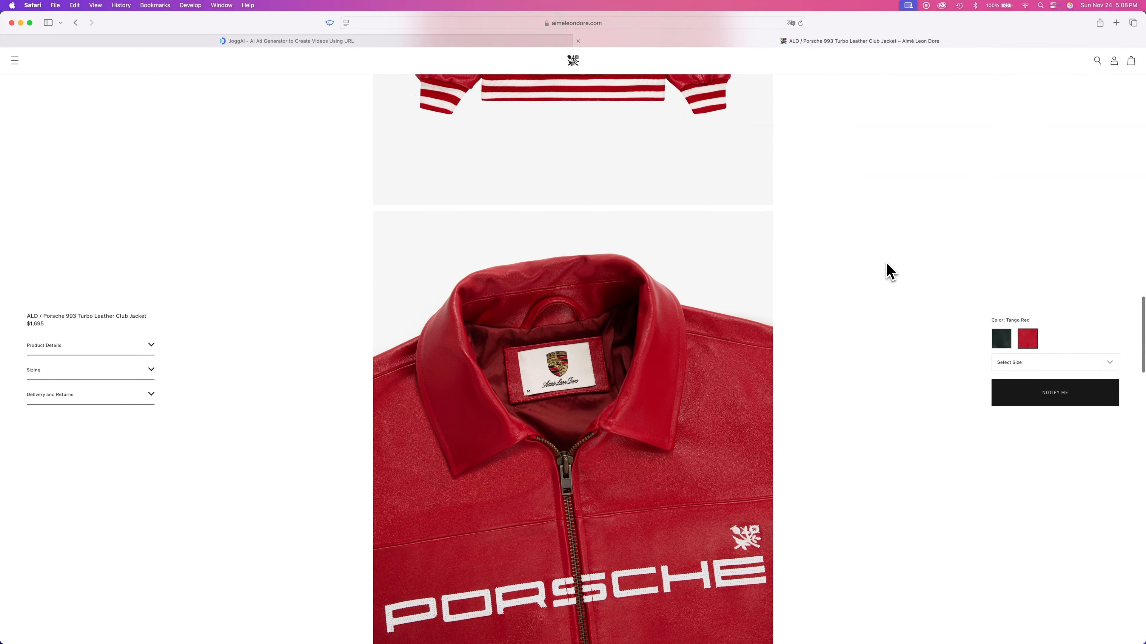
scroll(891, 271, down, 20)
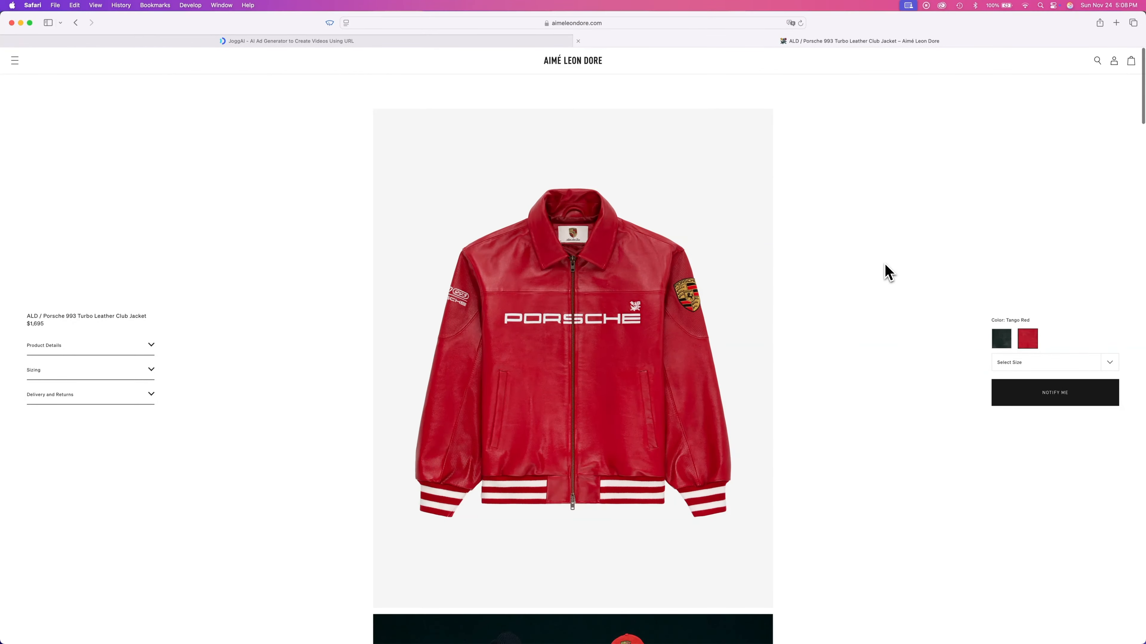
- Select and copy the product page's full URL from the address bar
click(445, 23)
click(615, 28)
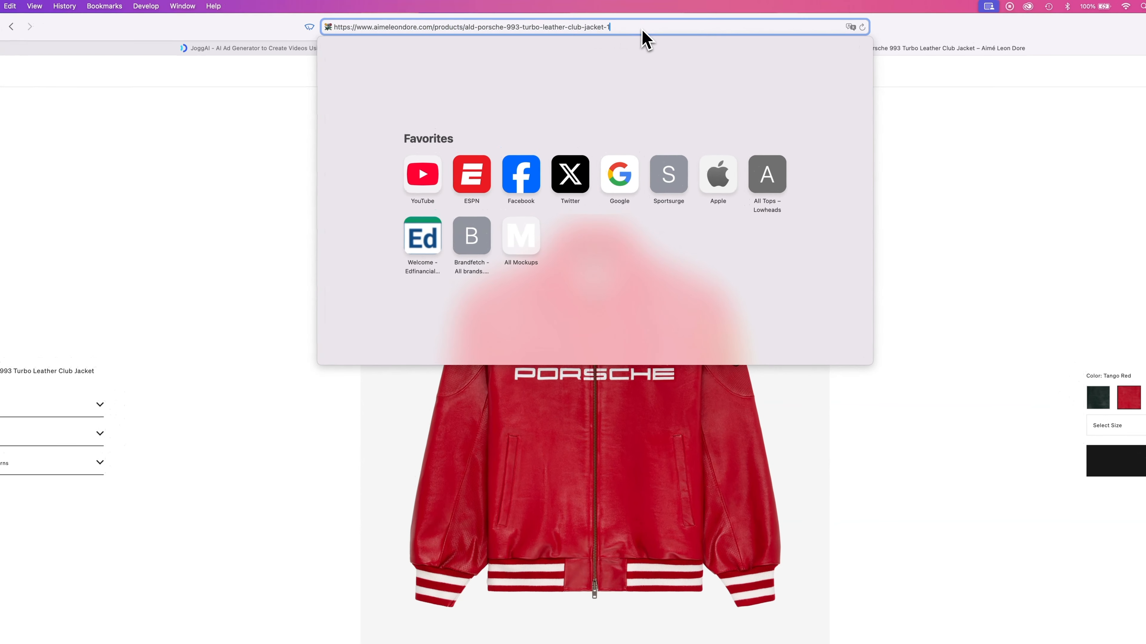
drag(643, 31, 341, 37)
key(super+c)
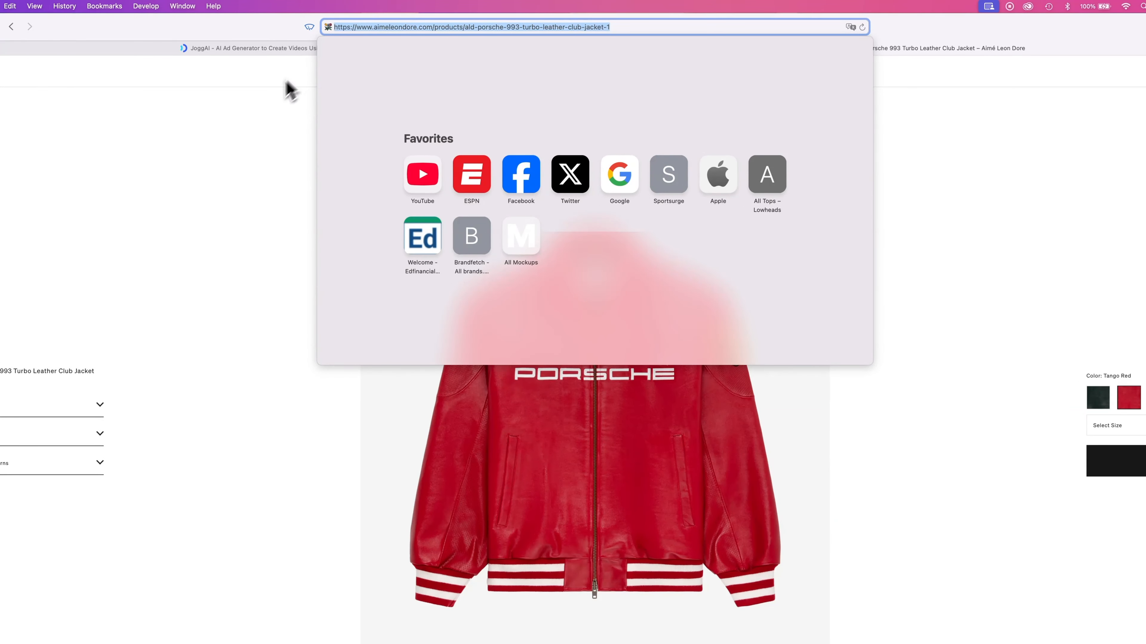
click(276, 103)
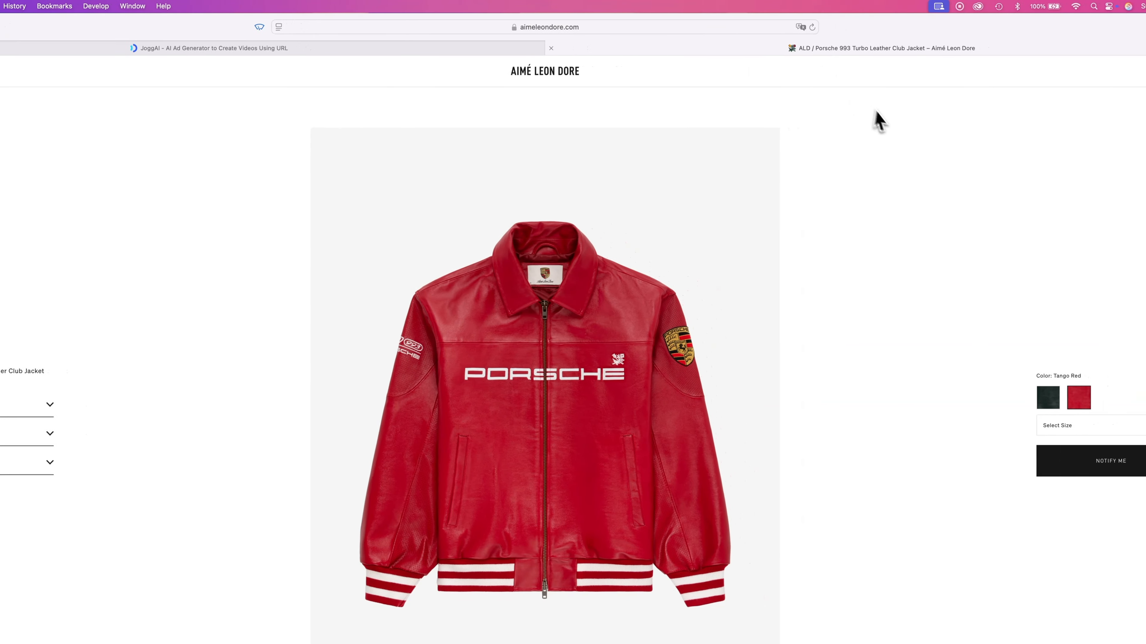
- Switch to the JoggAI tab and start creating a video for free
click(430, 48)
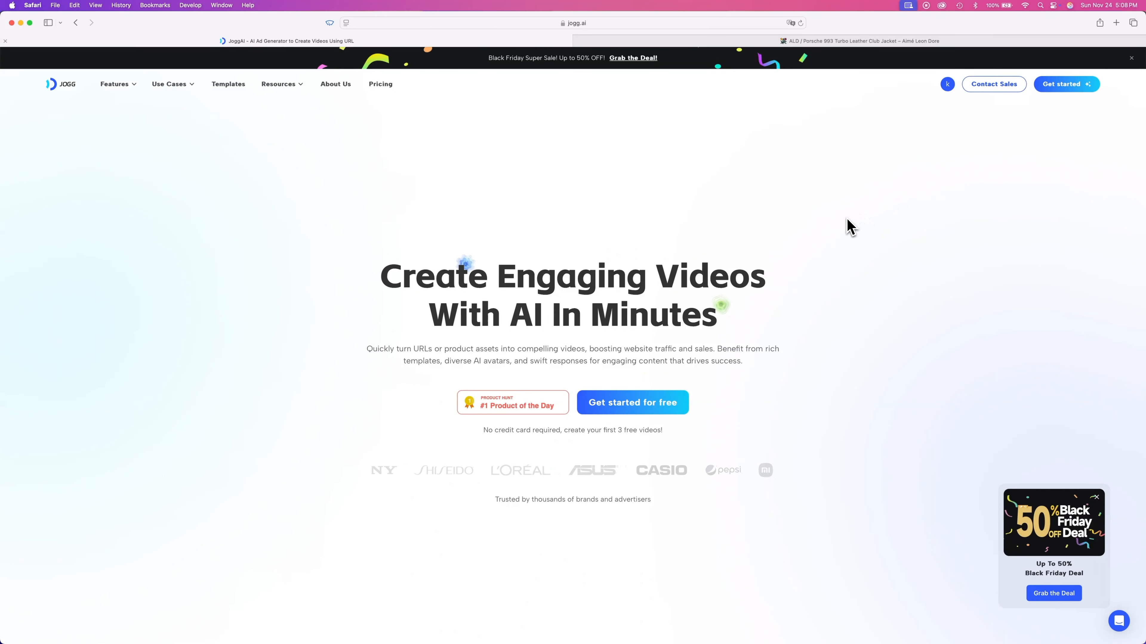
scroll(1013, 325, down, 10)
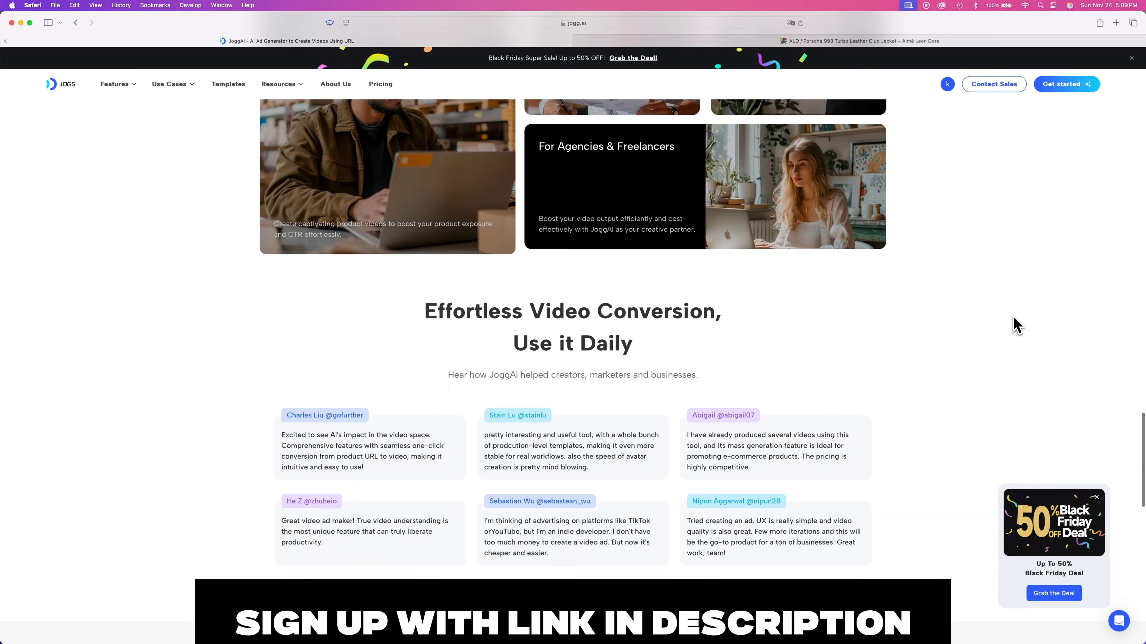
scroll(1013, 325, up, 10)
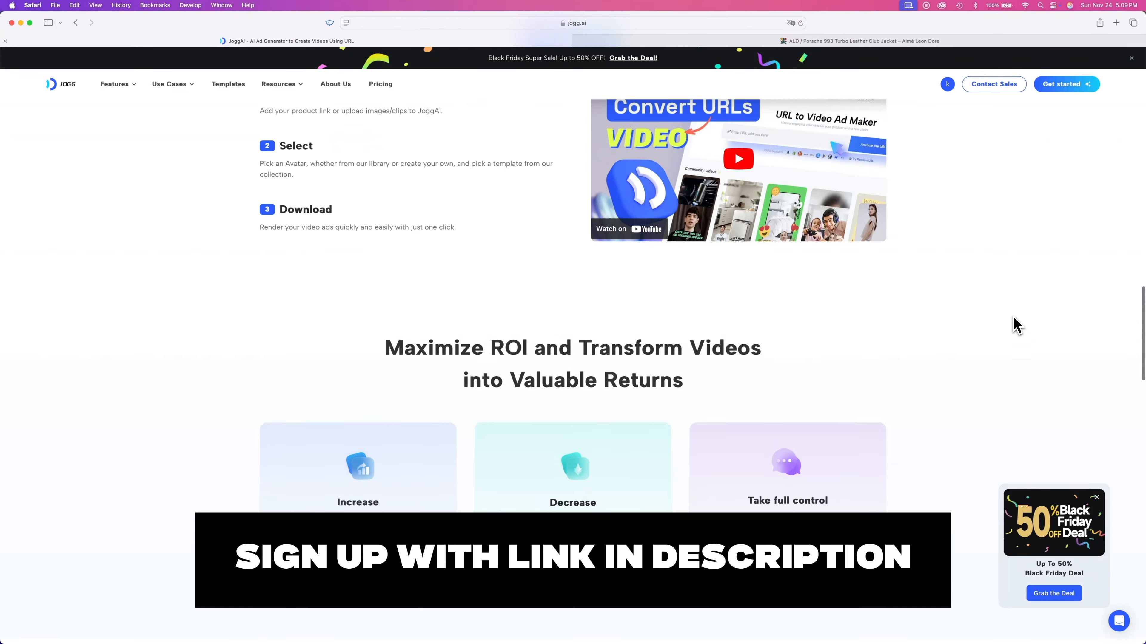
scroll(1015, 325, up, 15)
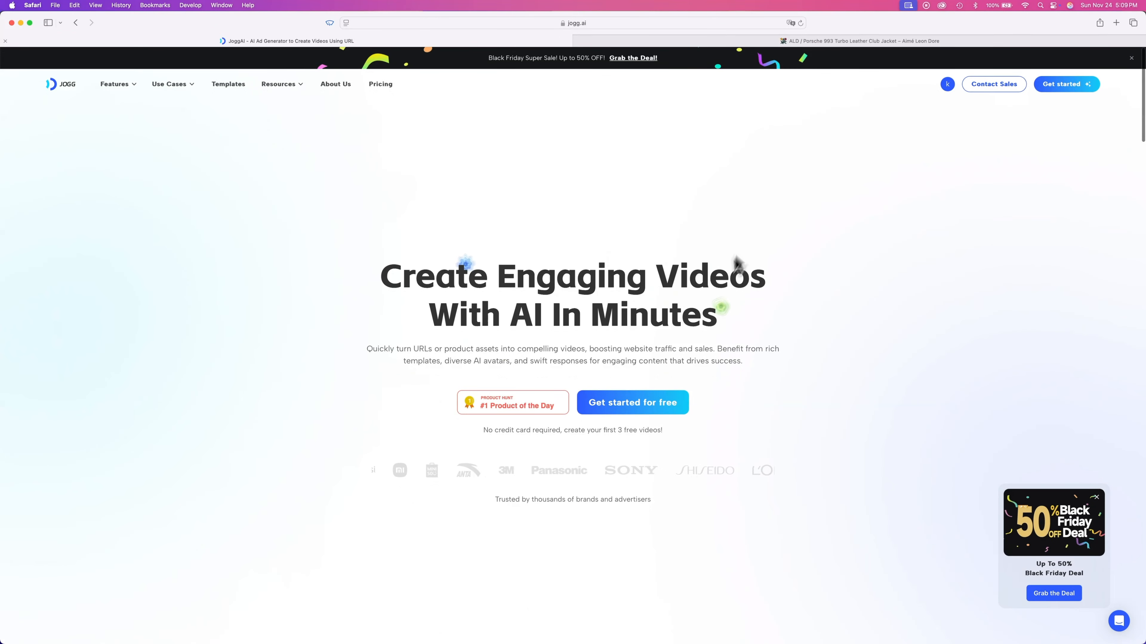
click(593, 406)
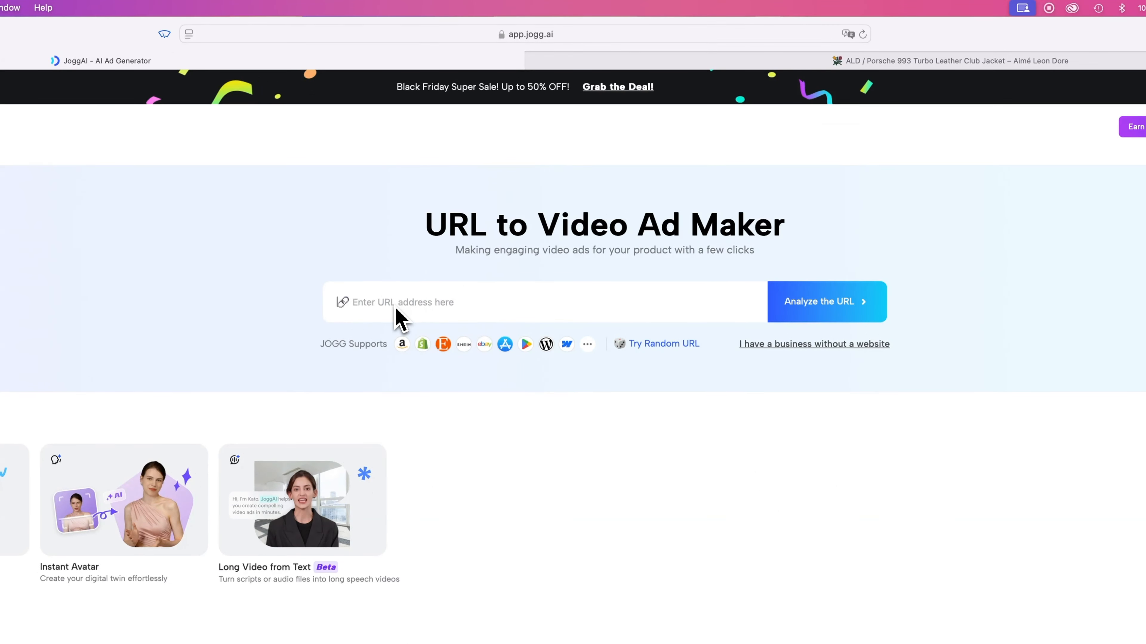
- Paste the product URL into the URL to Video Ad Maker, analyze it, and confirm the selected media materials
click(398, 312)
key(super+v)
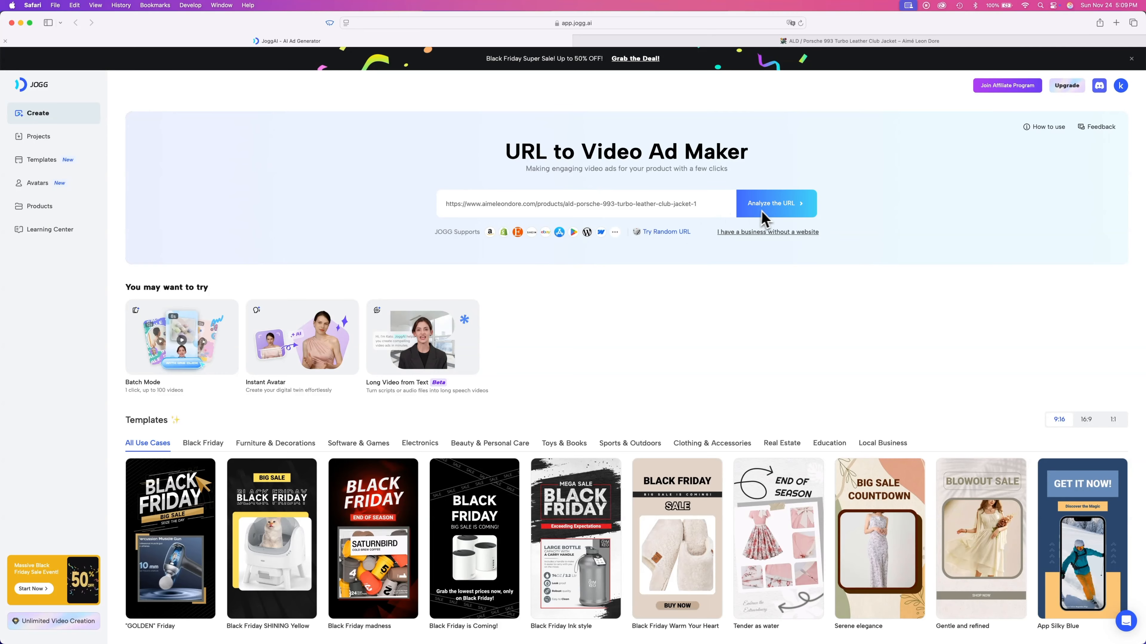
click(771, 204)
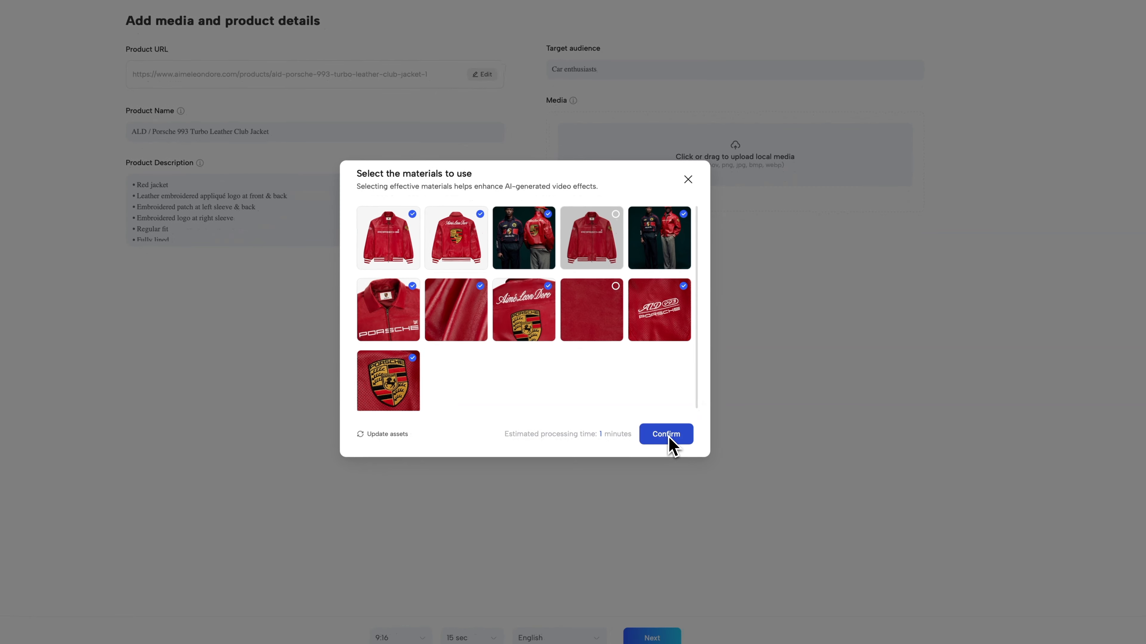
click(666, 436)
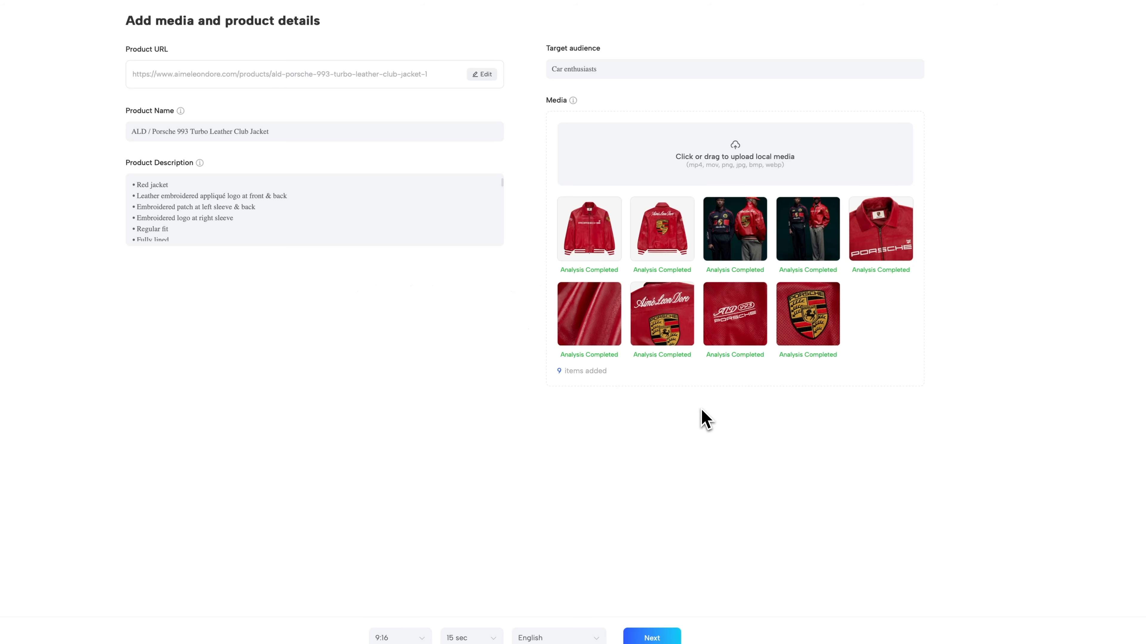
click(262, 194)
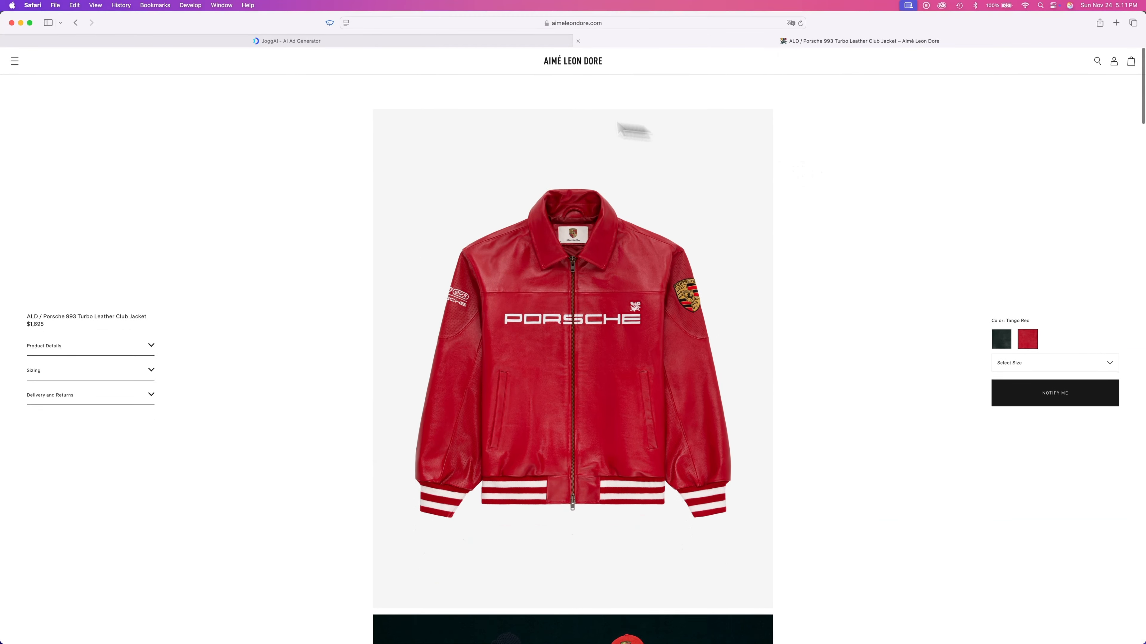
triple_click(282, 194)
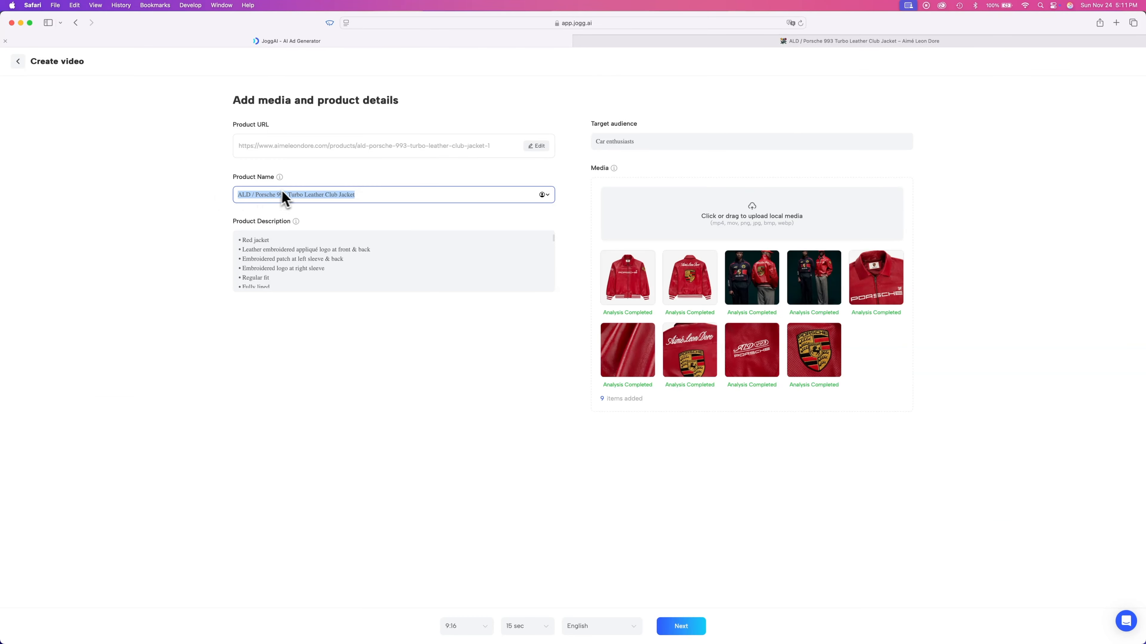
click(373, 199)
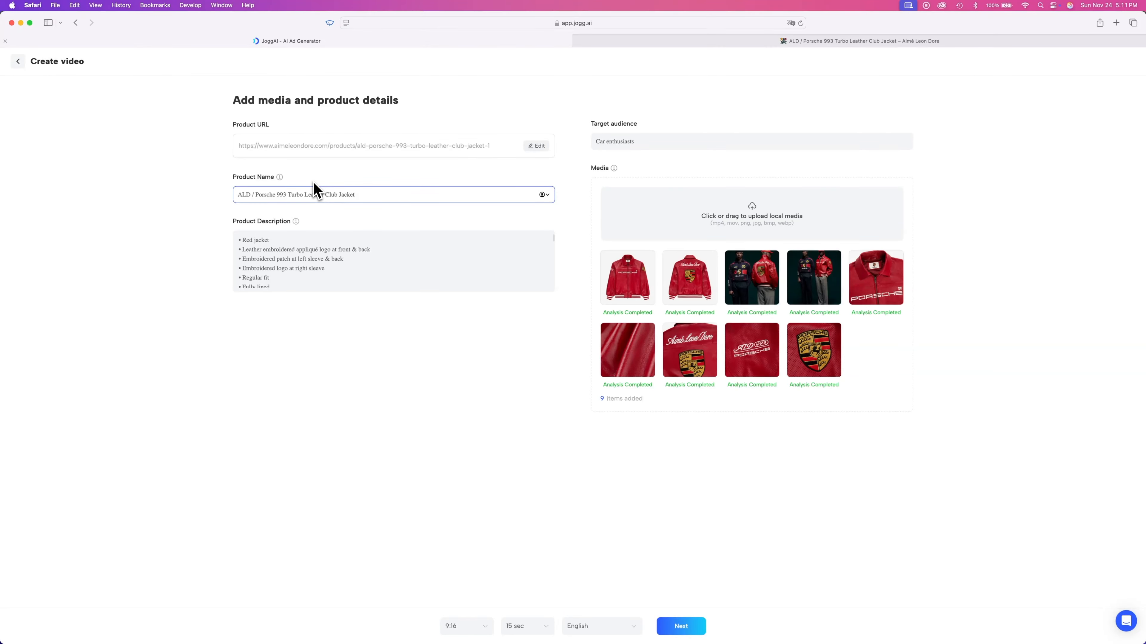
- Try the 16:9 and 1:1 aspect ratios, then set the video back to 9:16
click(461, 625)
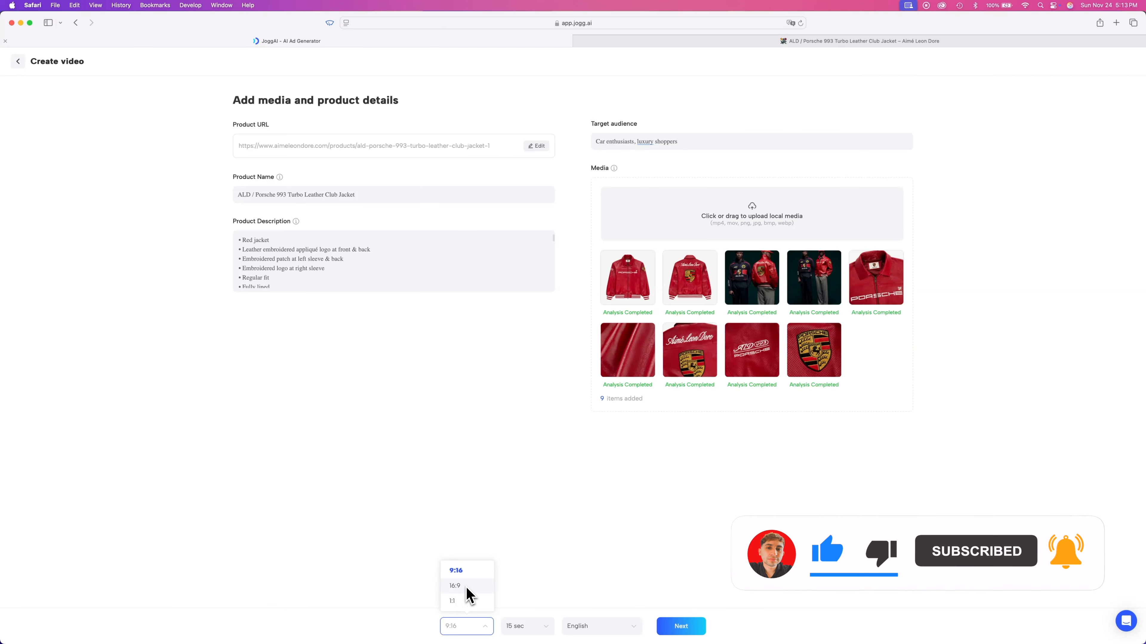
click(465, 585)
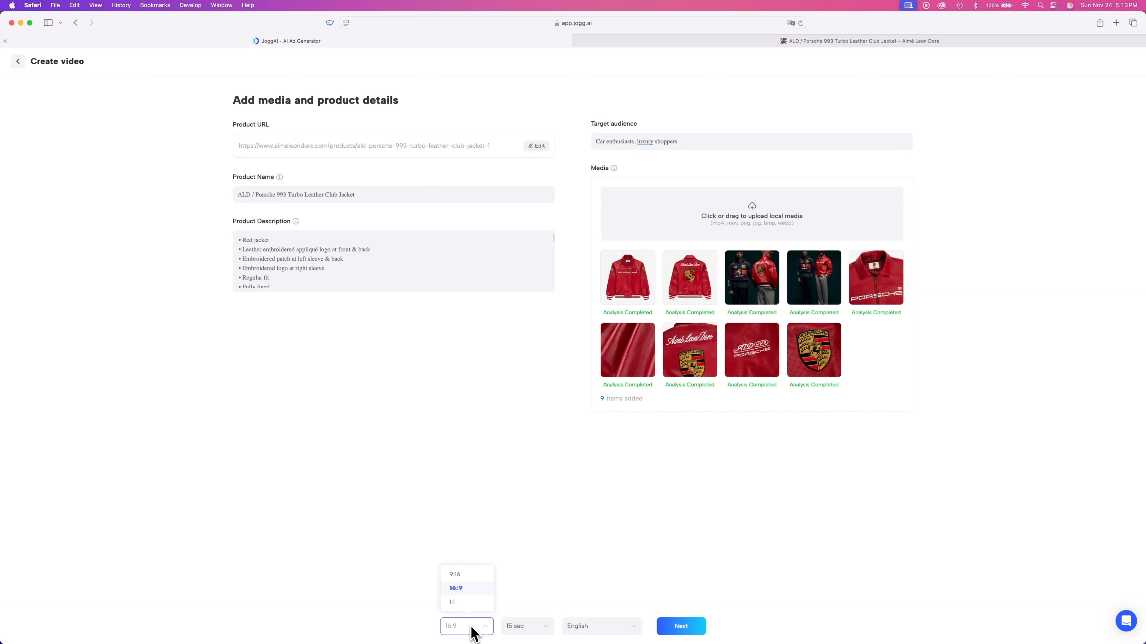
click(459, 603)
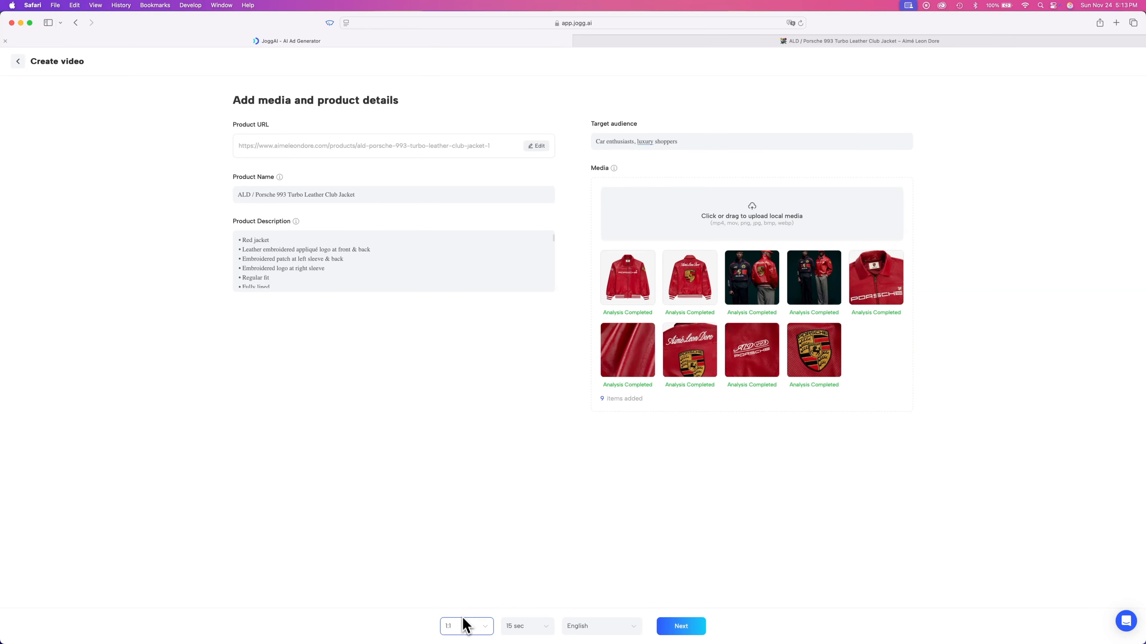
click(465, 626)
click(464, 573)
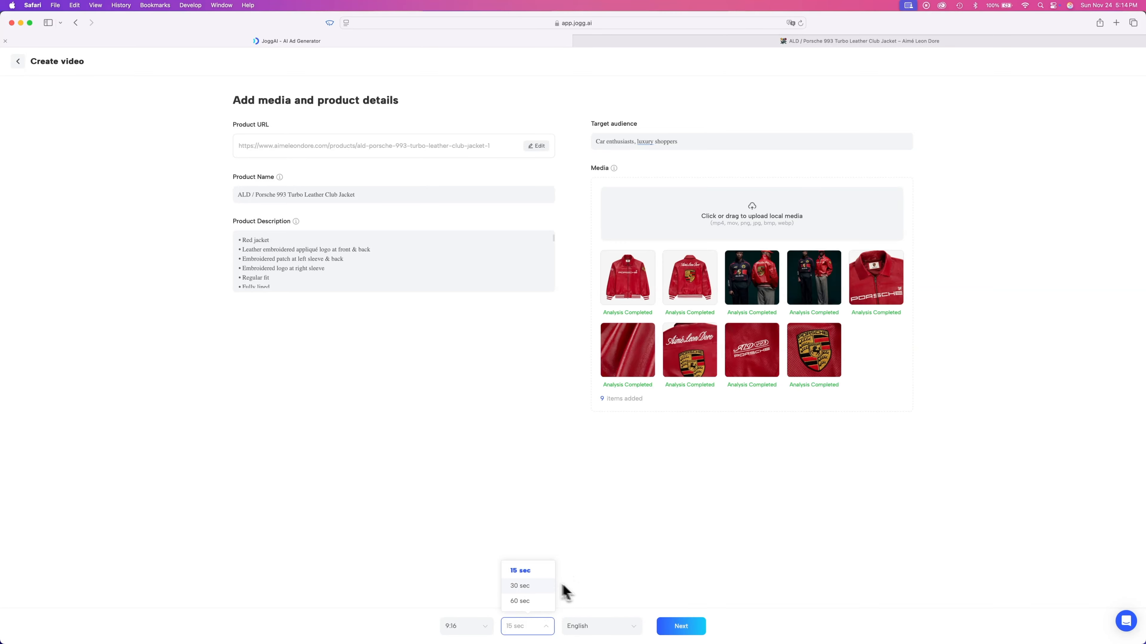
- Open the duration and language options, keeping 15 sec and English
click(581, 590)
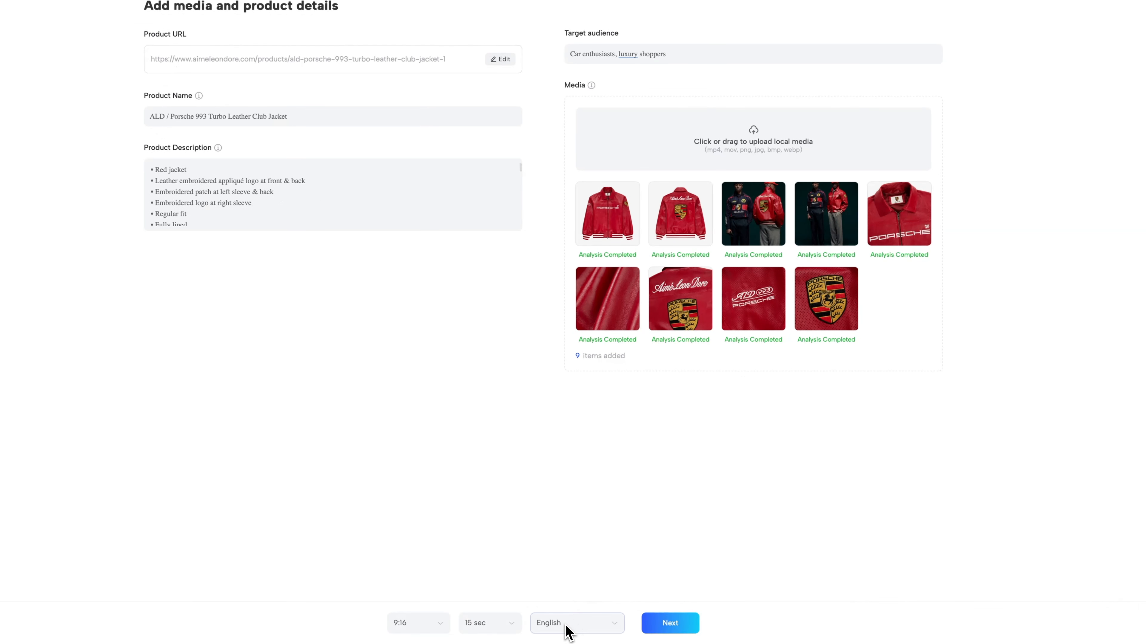
click(568, 632)
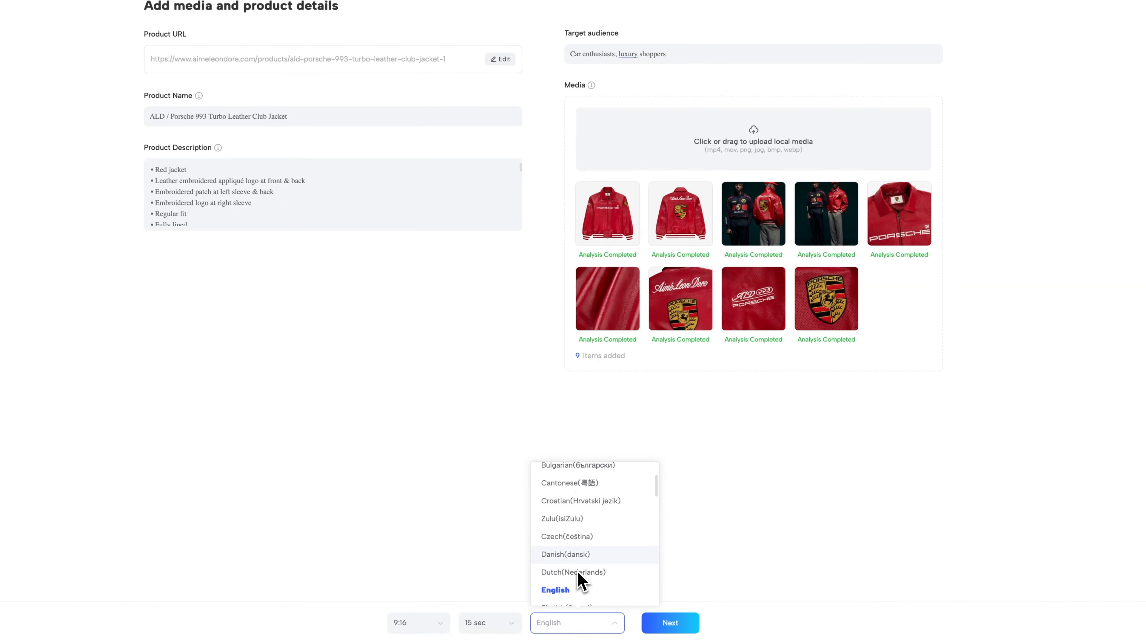
click(703, 555)
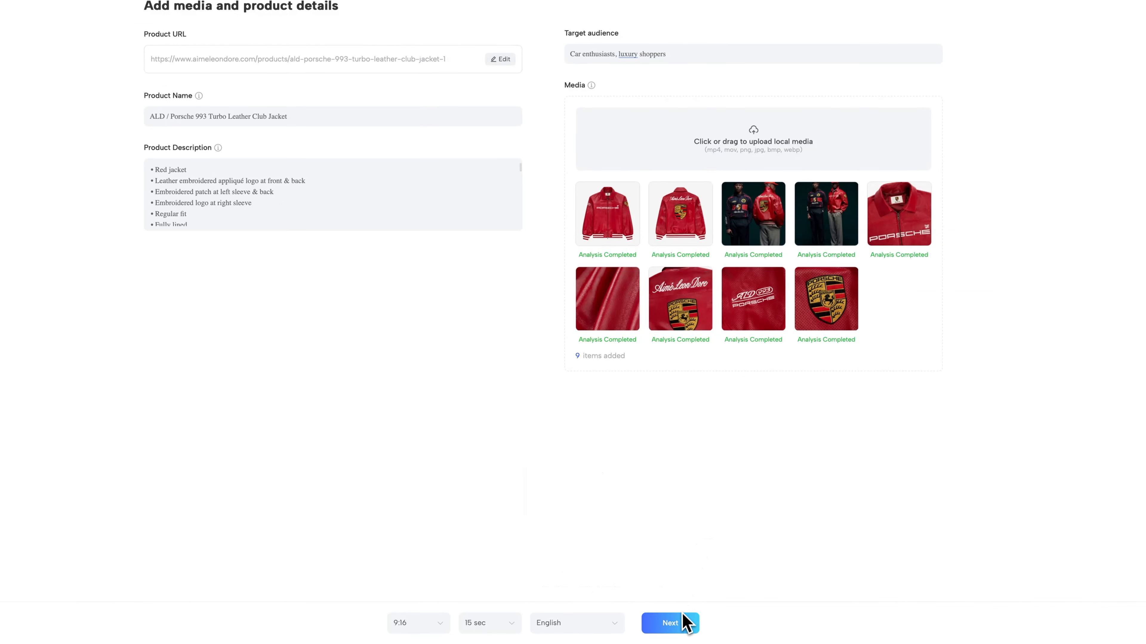
- Continue with the Top 3 reasons script and choose to start the template with AI
click(681, 623)
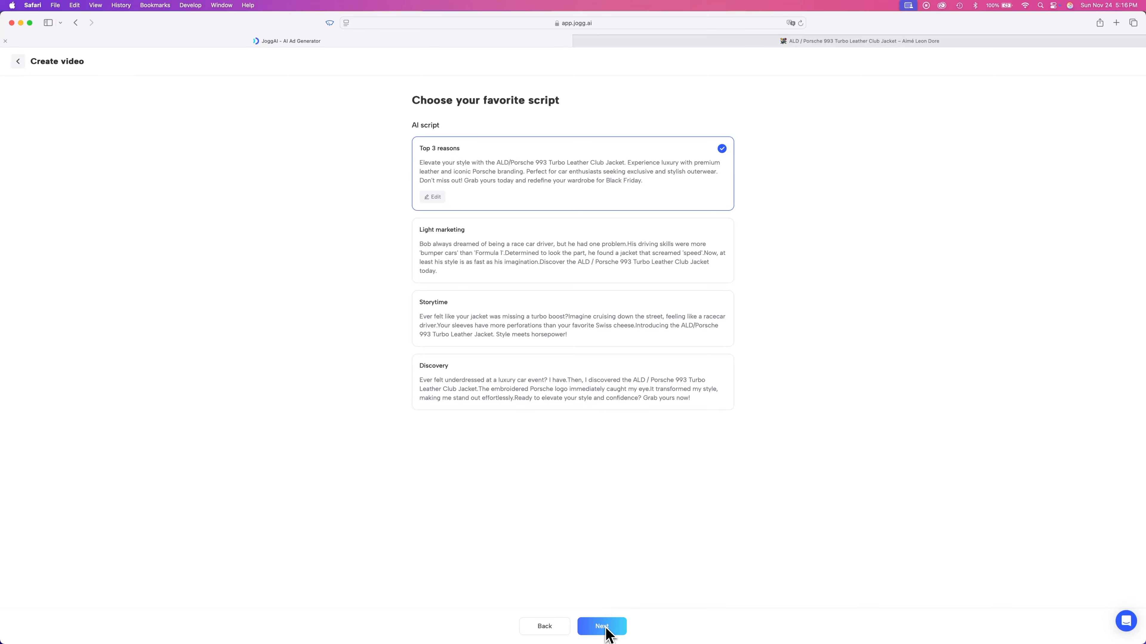
click(606, 629)
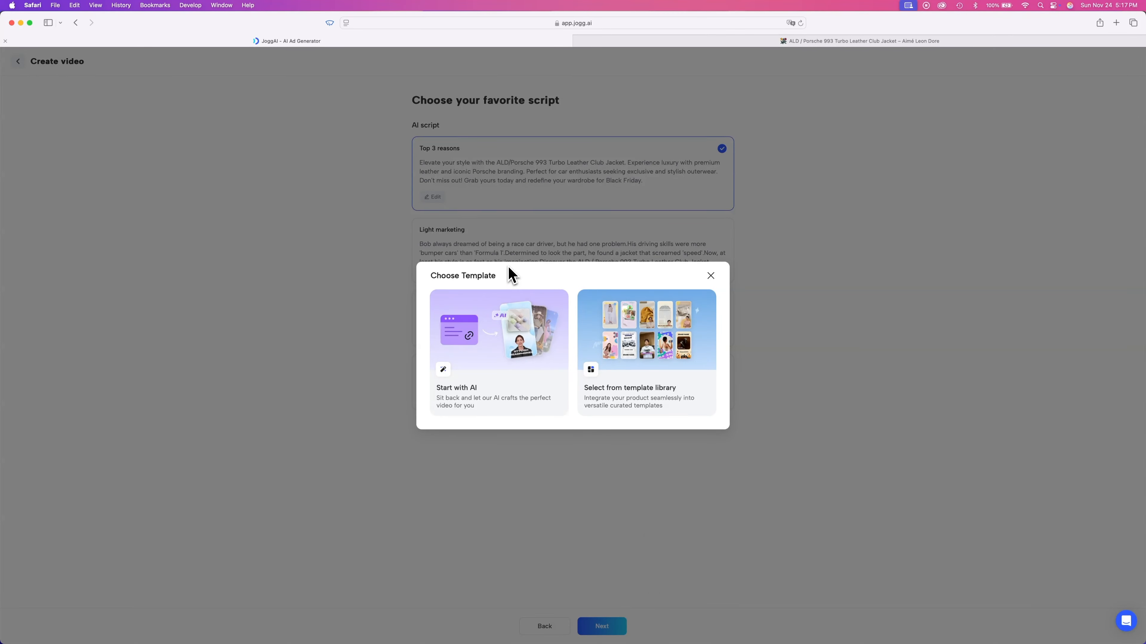
click(504, 338)
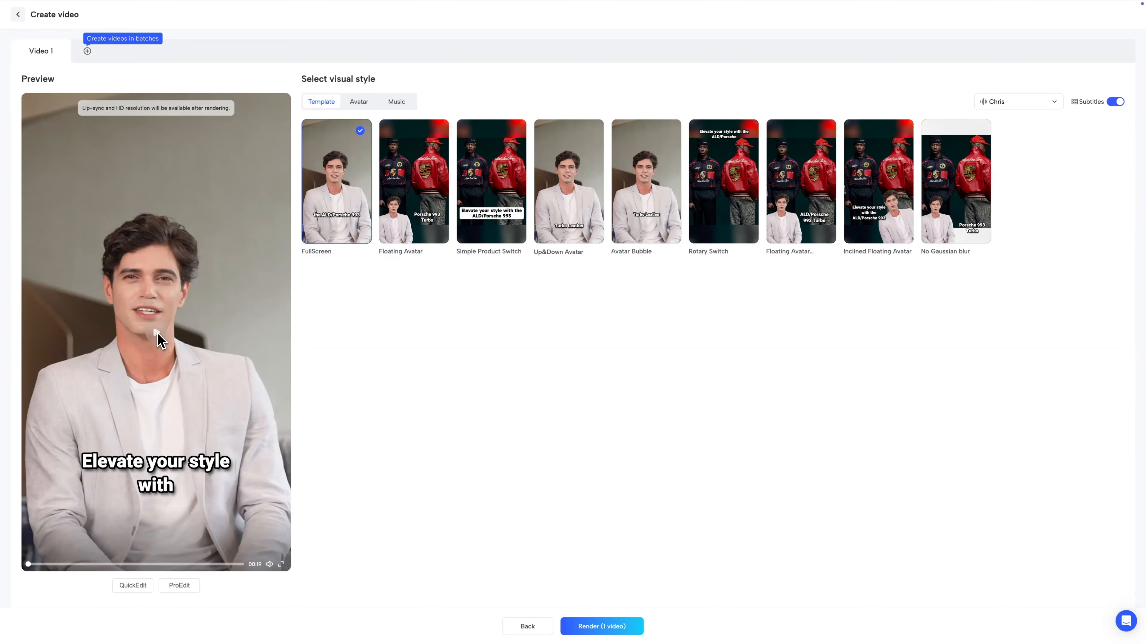
- Select the Floating Avatar template and play the video preview
click(158, 336)
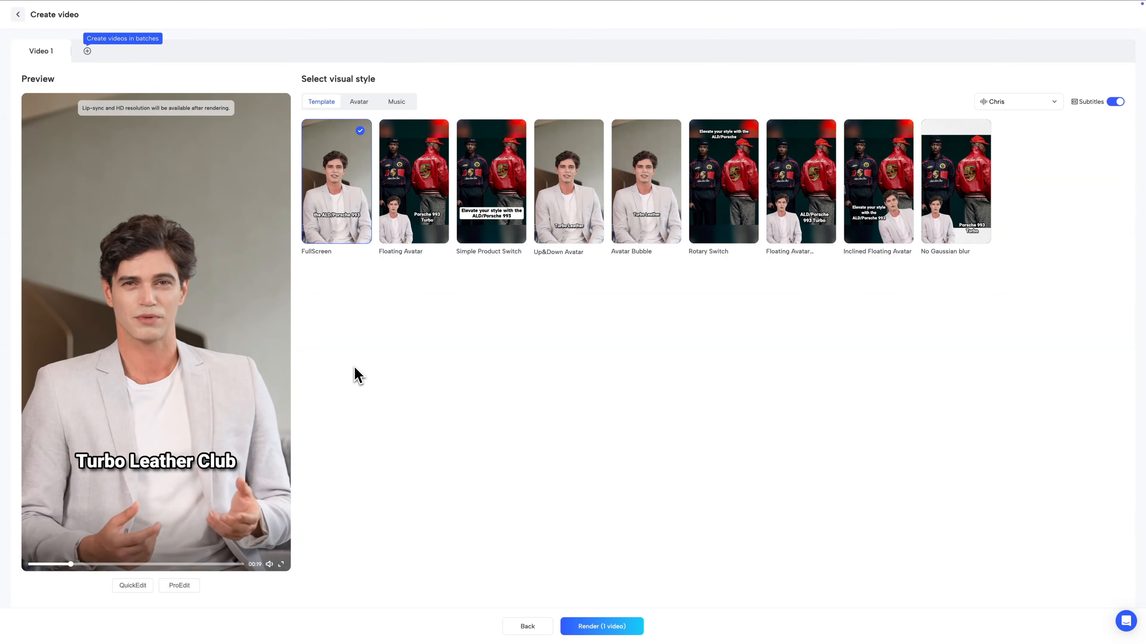
click(396, 227)
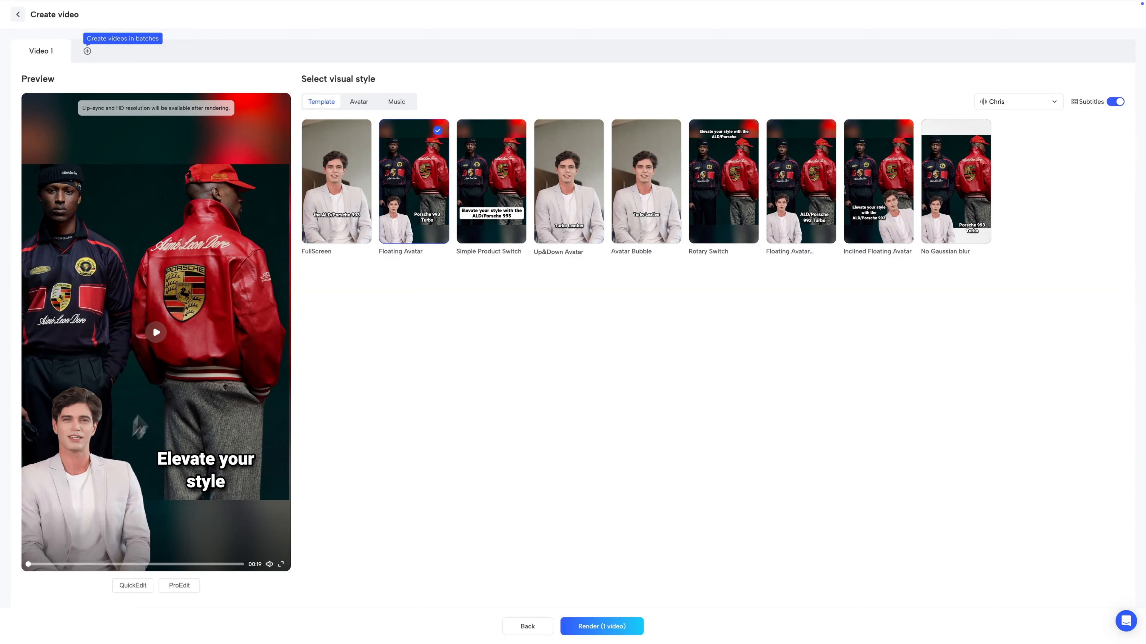
click(156, 332)
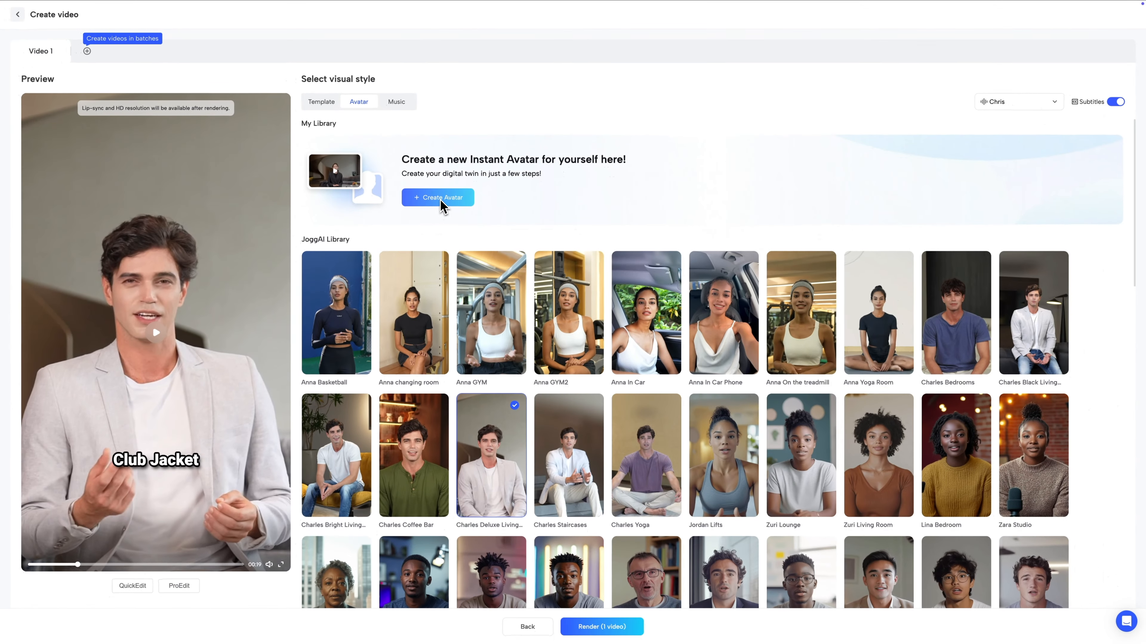
- Start creating a new instant avatar and read the shooting tutorial's text instructions
click(405, 316)
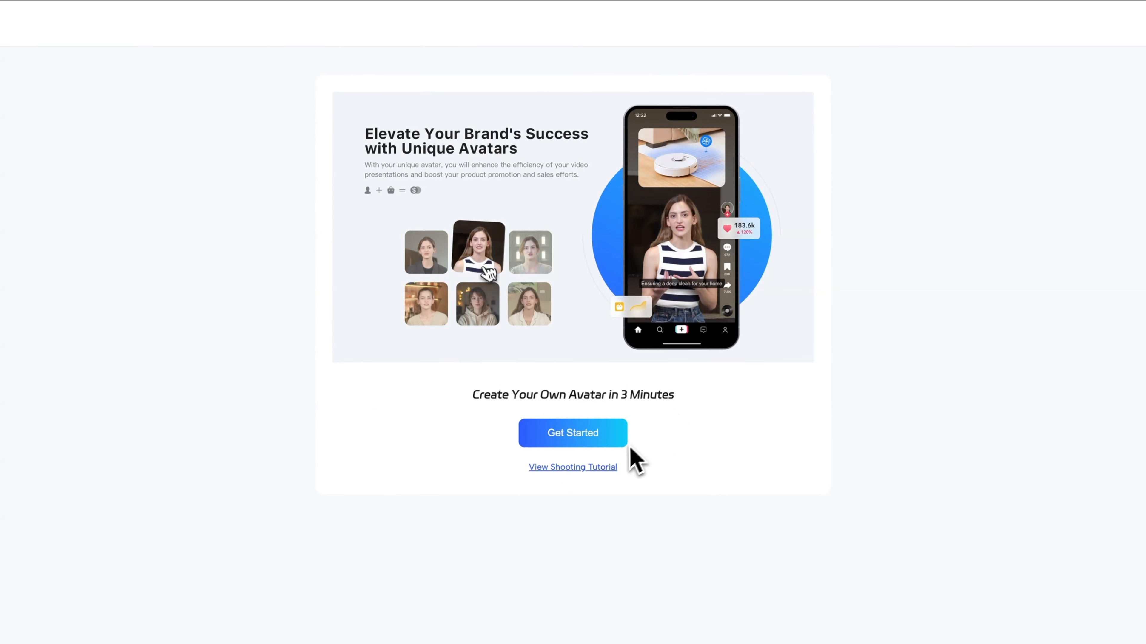
click(603, 435)
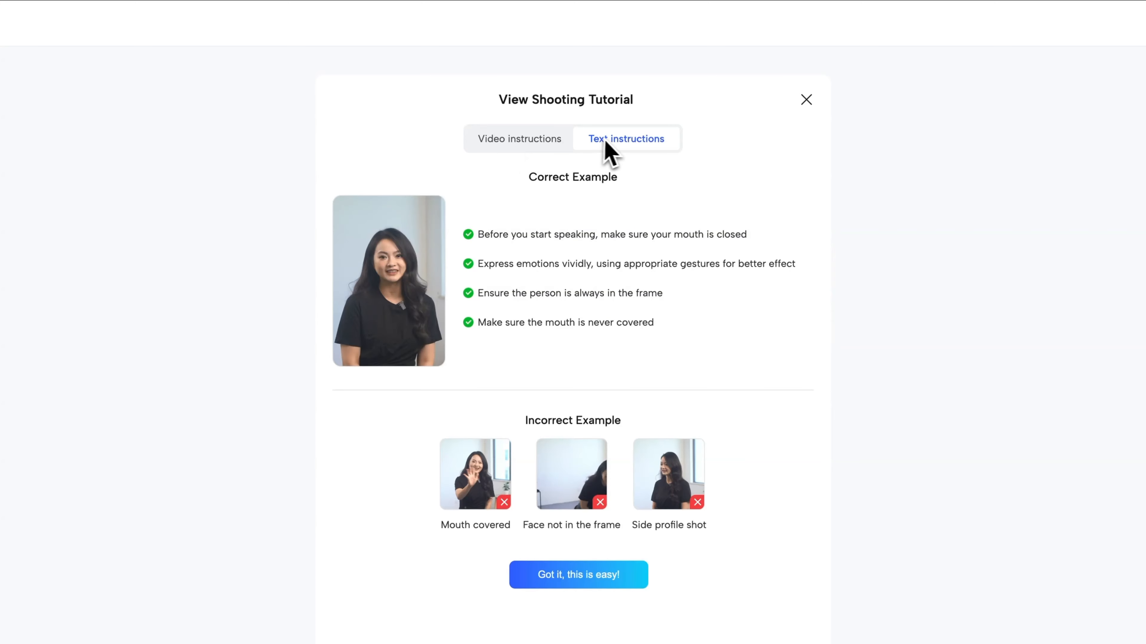
drag(678, 155, 610, 134)
click(692, 170)
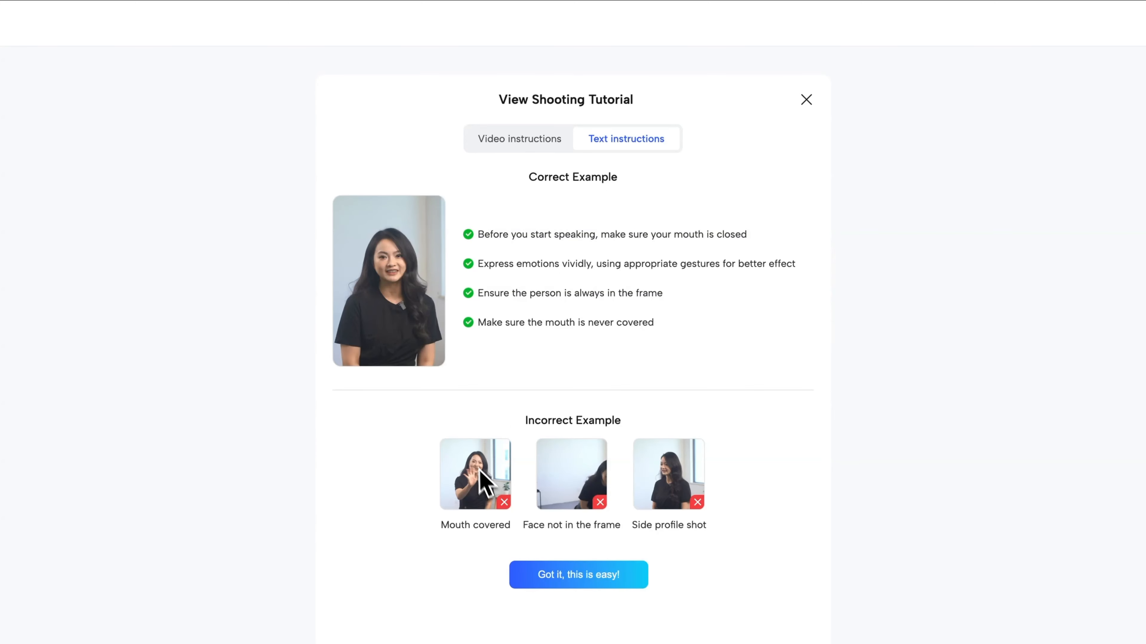
drag(510, 419, 696, 524)
click(703, 545)
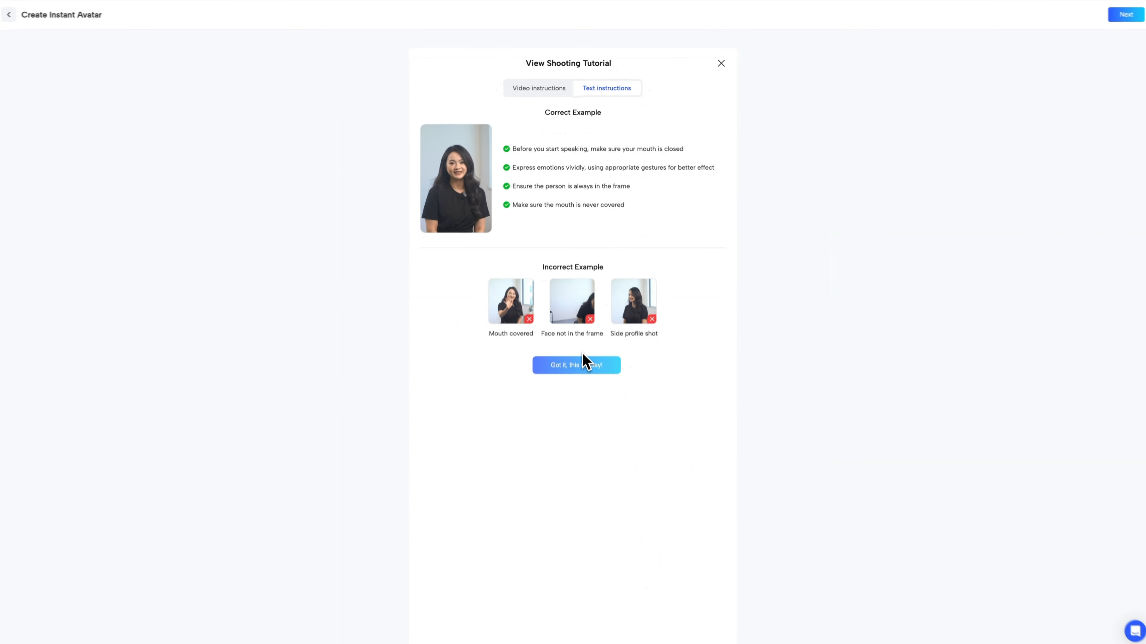
- Close the shooting tutorial and review the footage upload options and example footage for the instant avatar
click(585, 362)
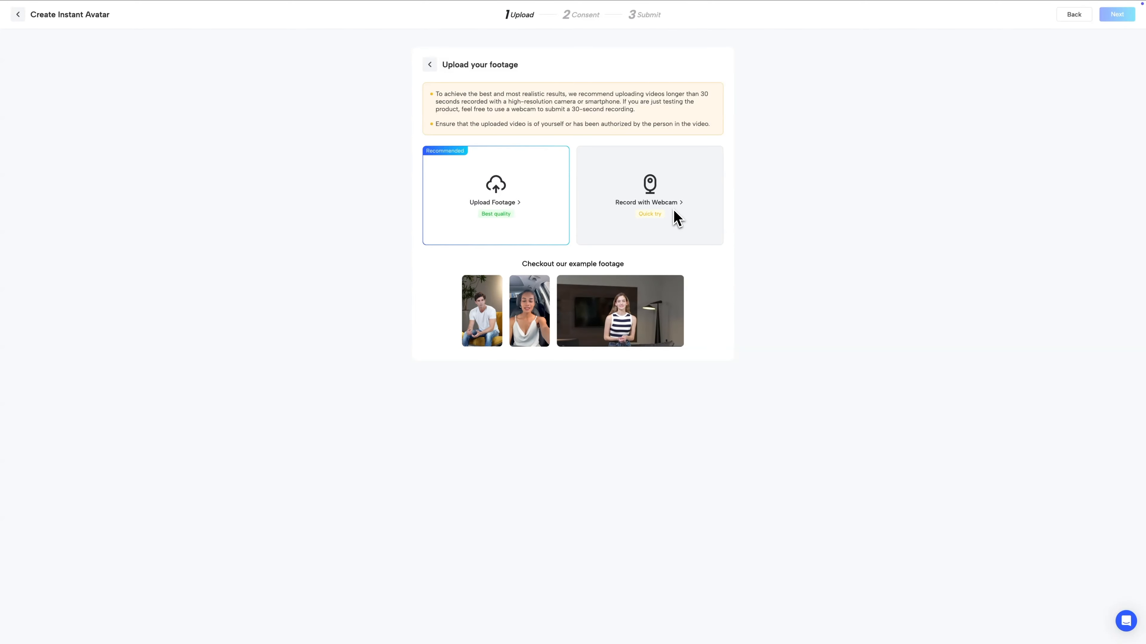
drag(468, 293, 547, 292)
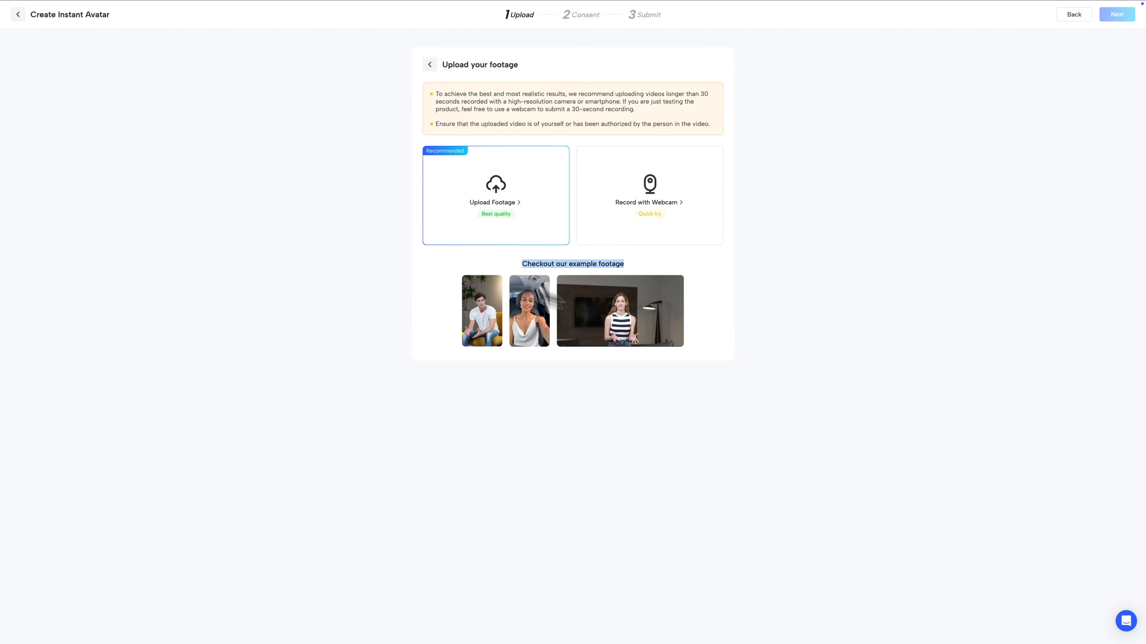
click(696, 319)
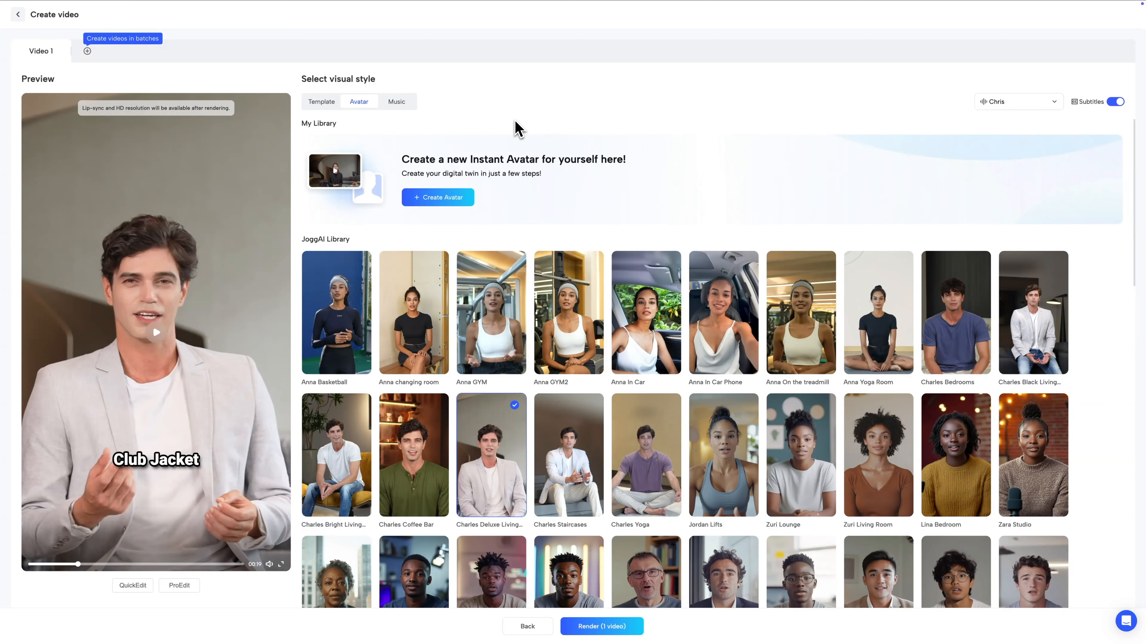
- Try several library avatars and settle on Charles Black Living... for the video
scroll(1102, 214, down, 4)
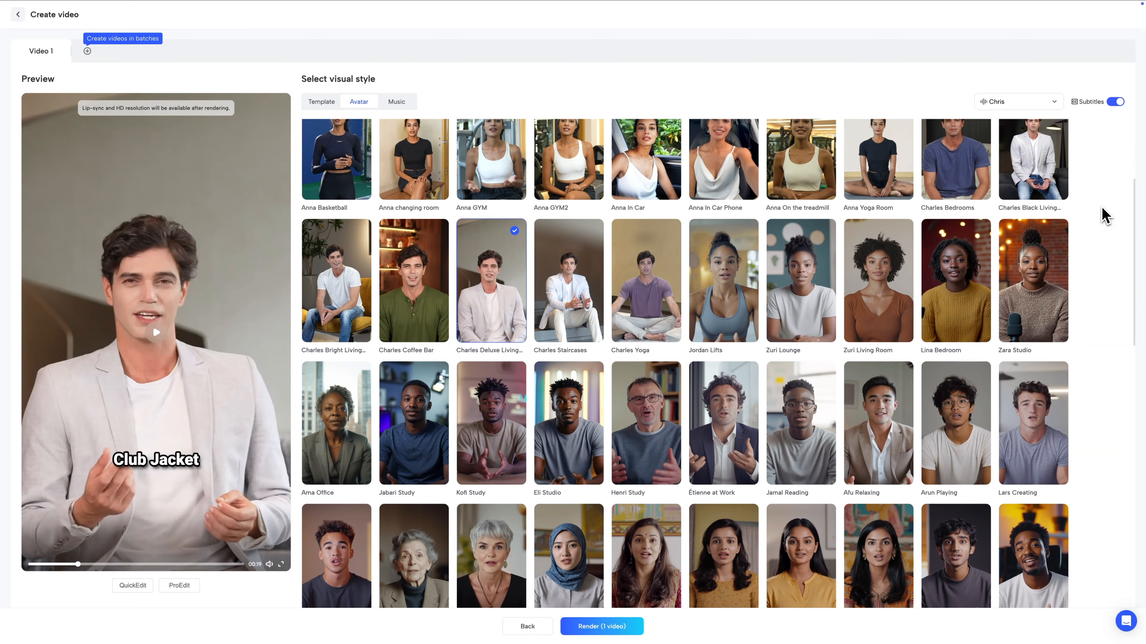
scroll(497, 327, up, 2)
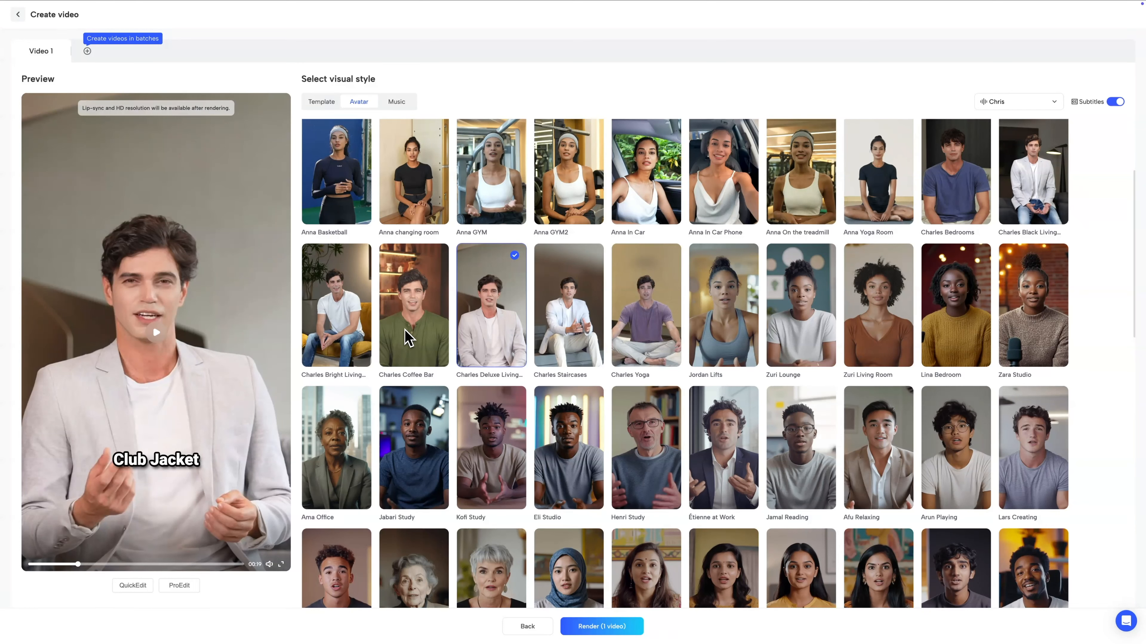
click(419, 308)
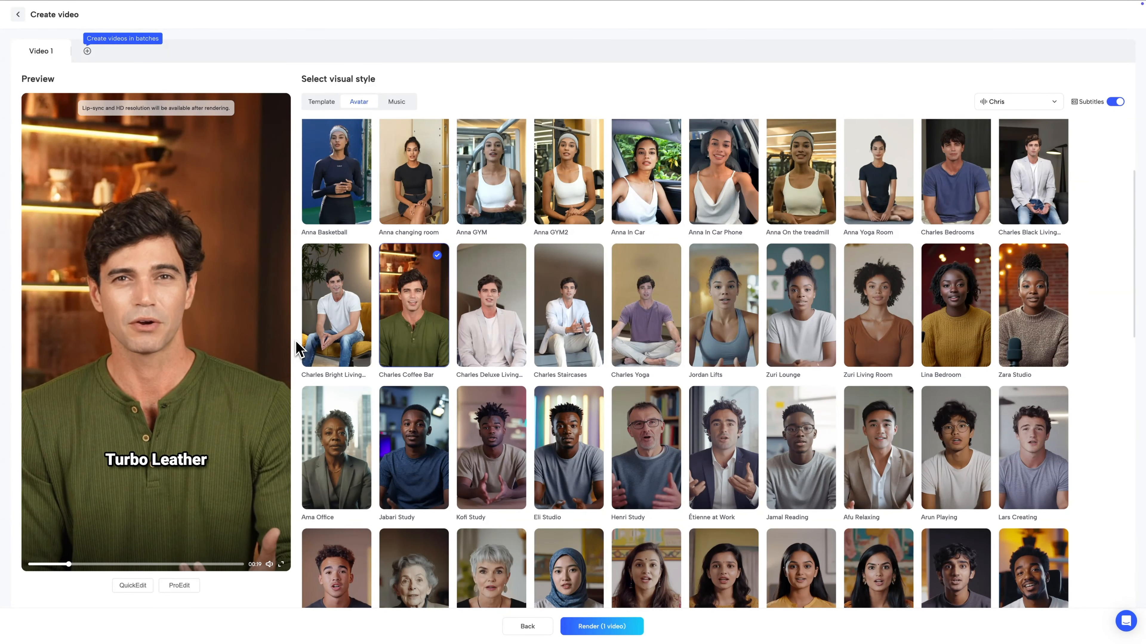
scroll(451, 343, down, 3)
click(479, 338)
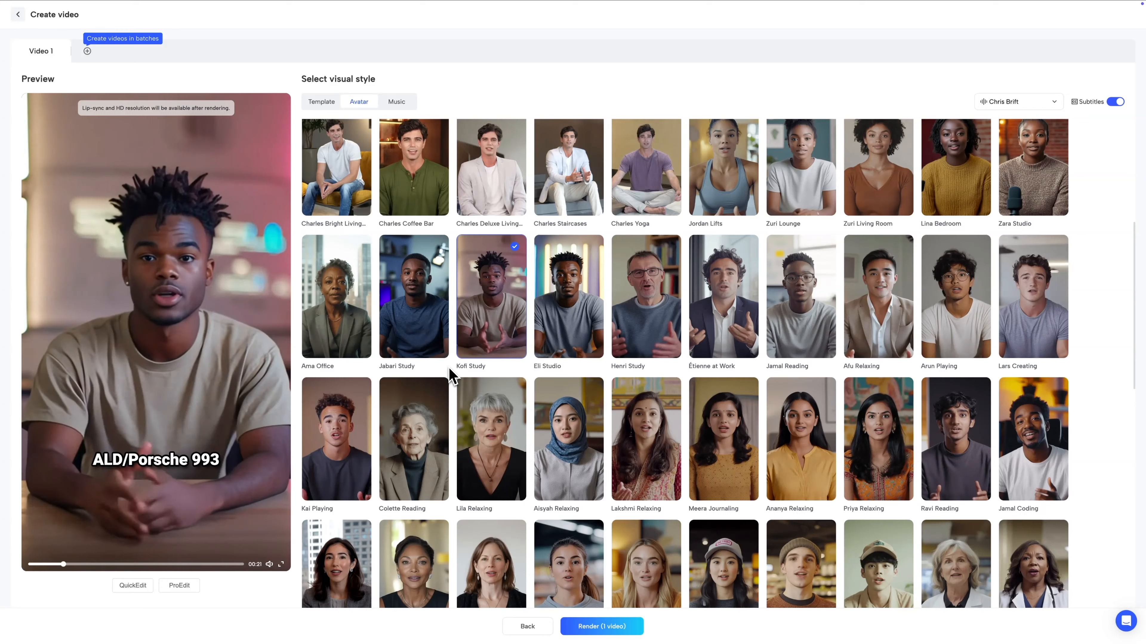
scroll(451, 374, down, 10)
click(807, 354)
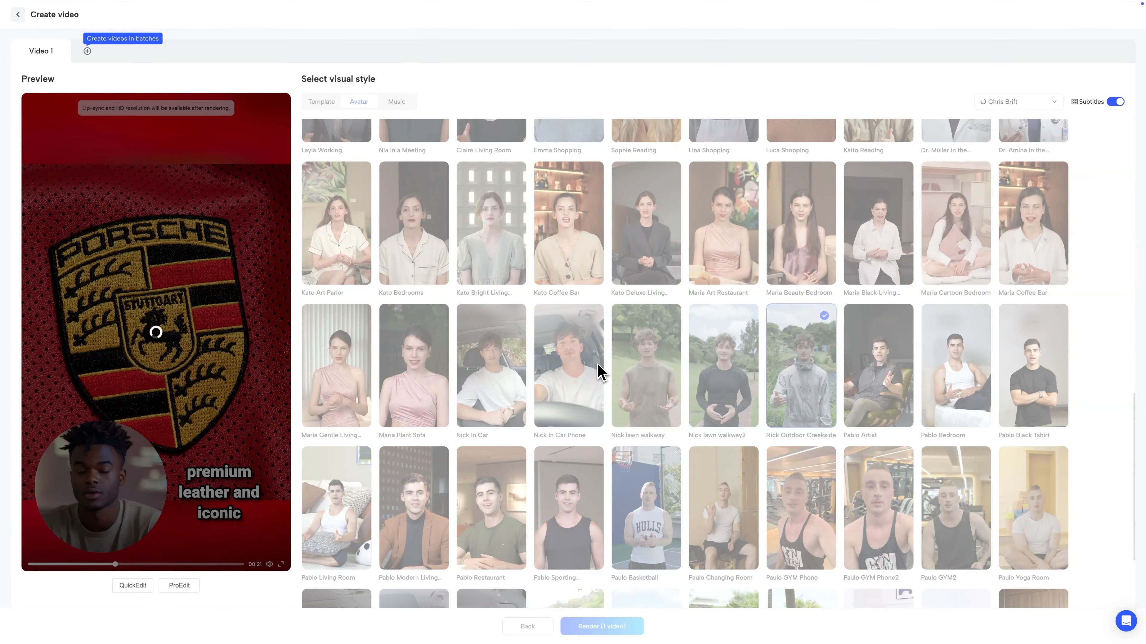
scroll(595, 372, down, 3)
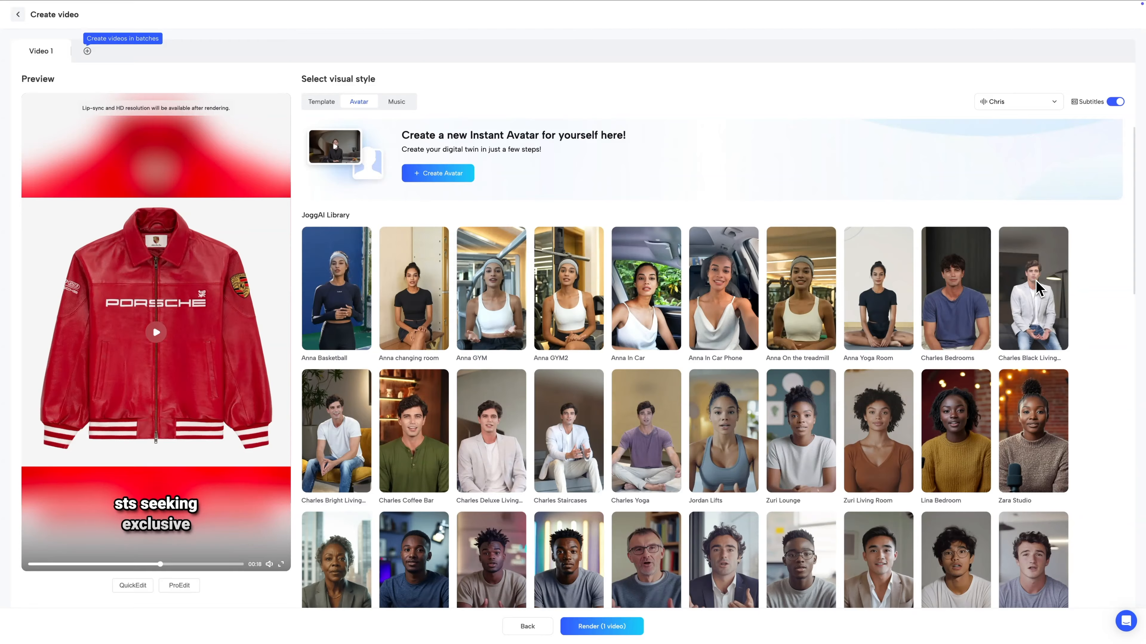
click(1036, 280)
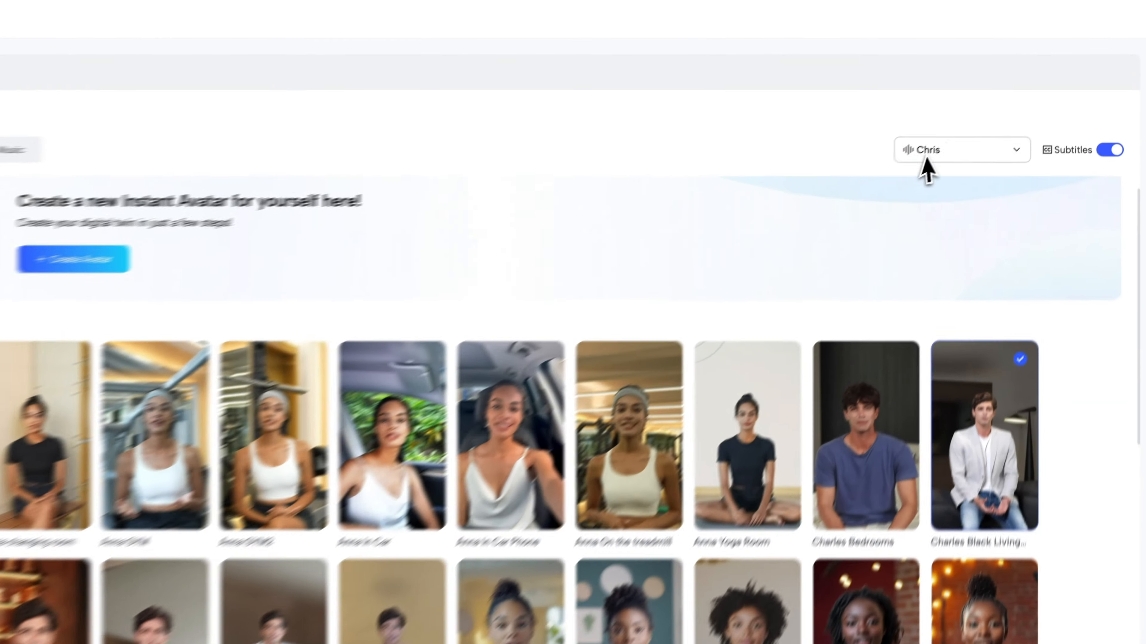
- Open the AI voices and filter them to Male, English, German accent and Middle Aged
click(997, 103)
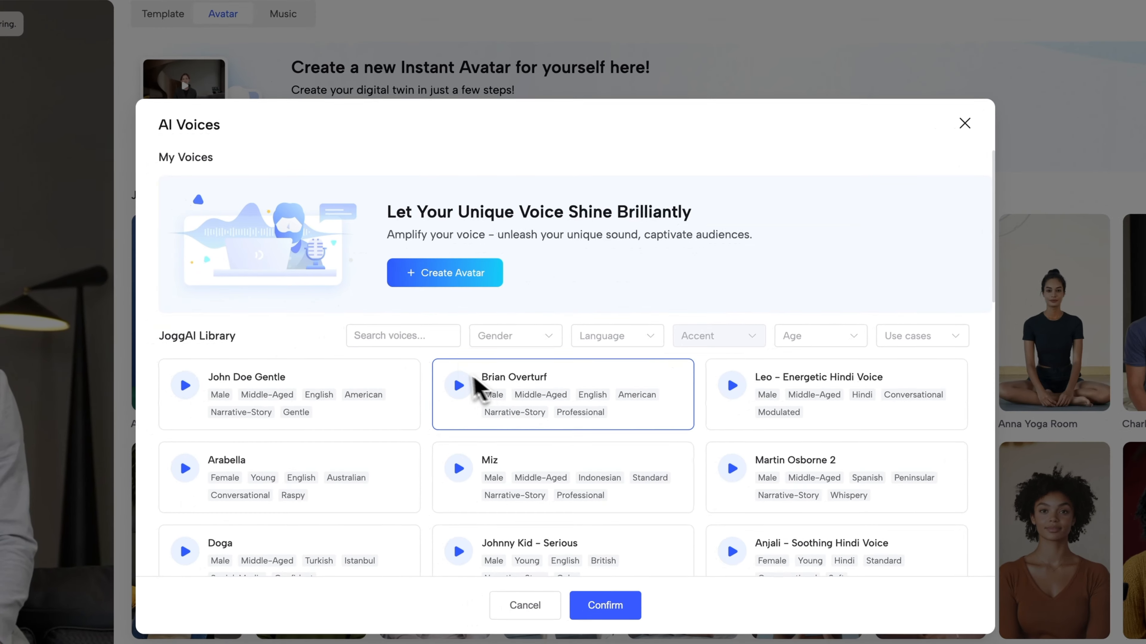
click(524, 343)
click(519, 375)
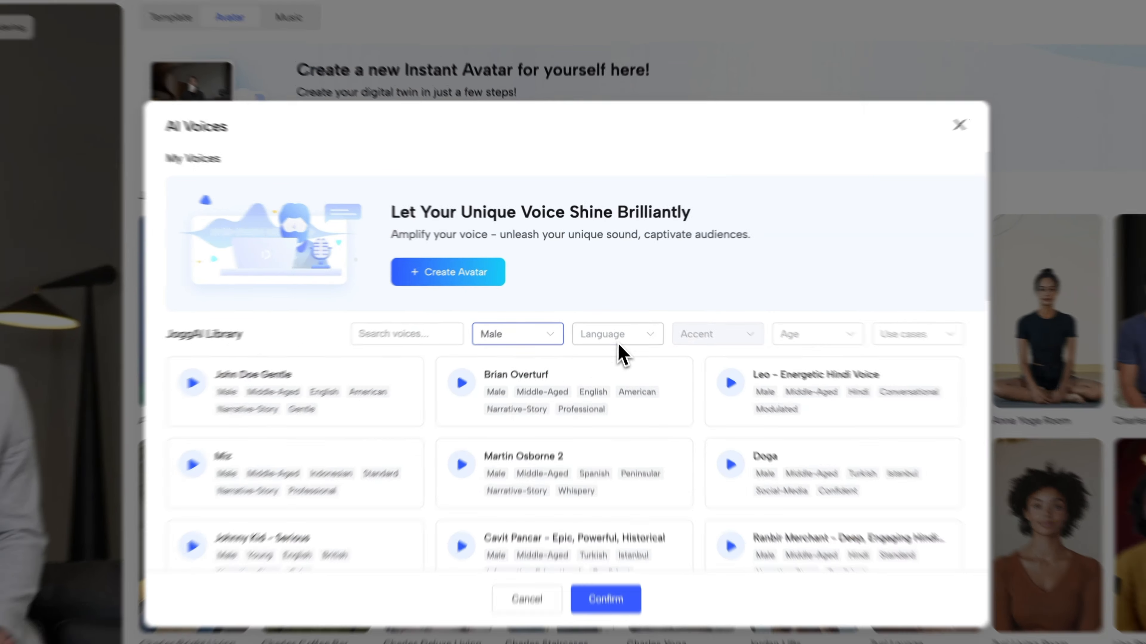
click(618, 338)
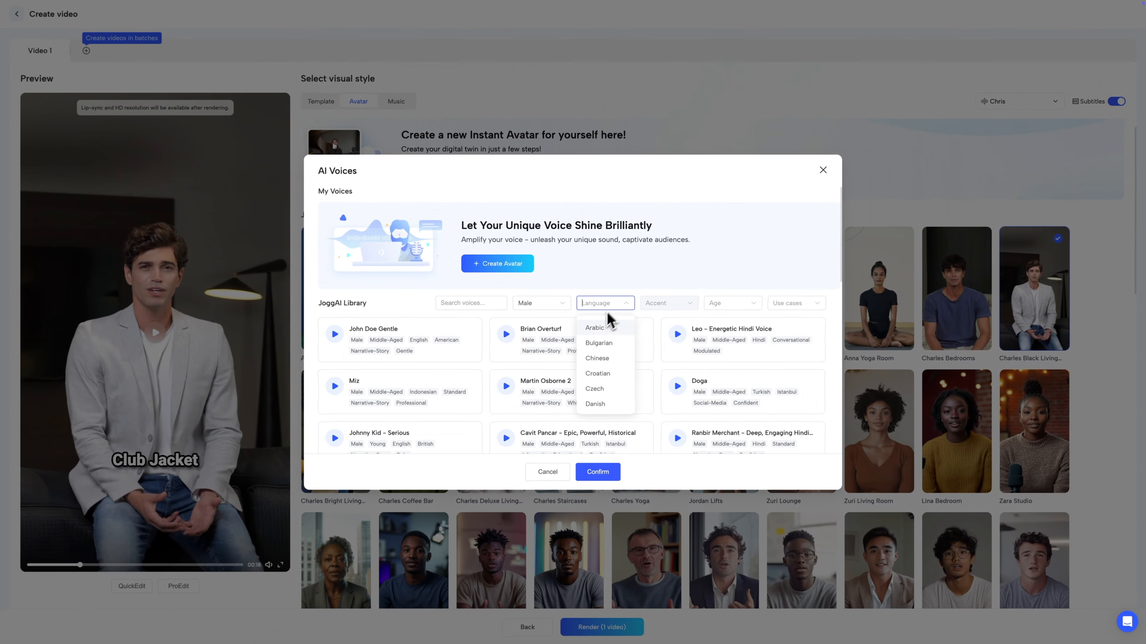
scroll(599, 381, down, 2)
click(606, 472)
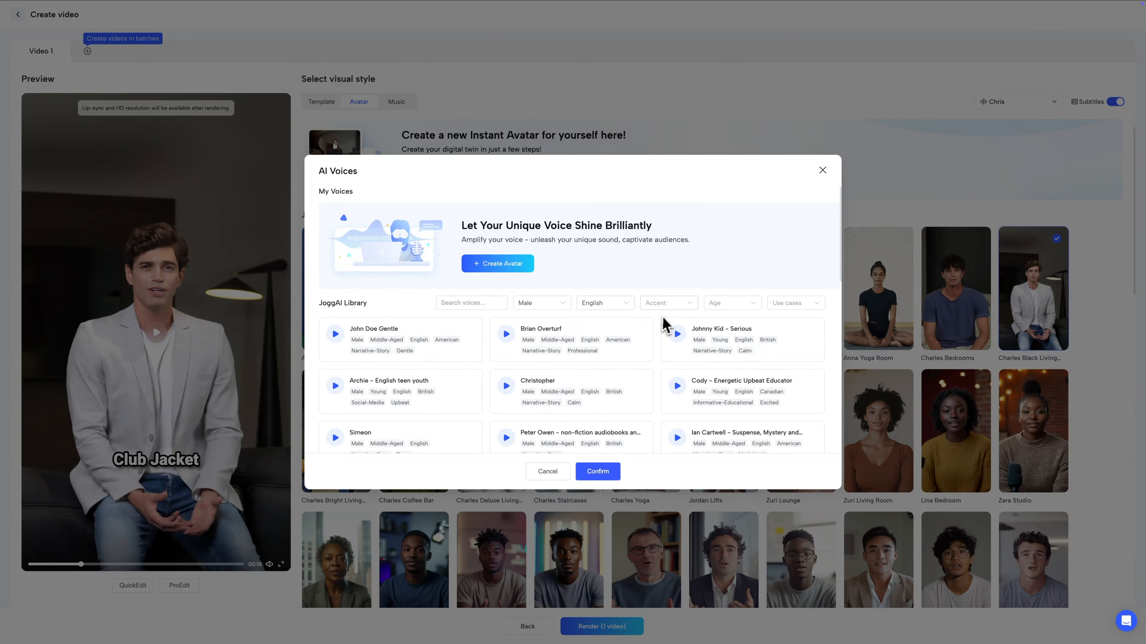
click(667, 305)
scroll(674, 356, down, 3)
scroll(678, 361, down, 3)
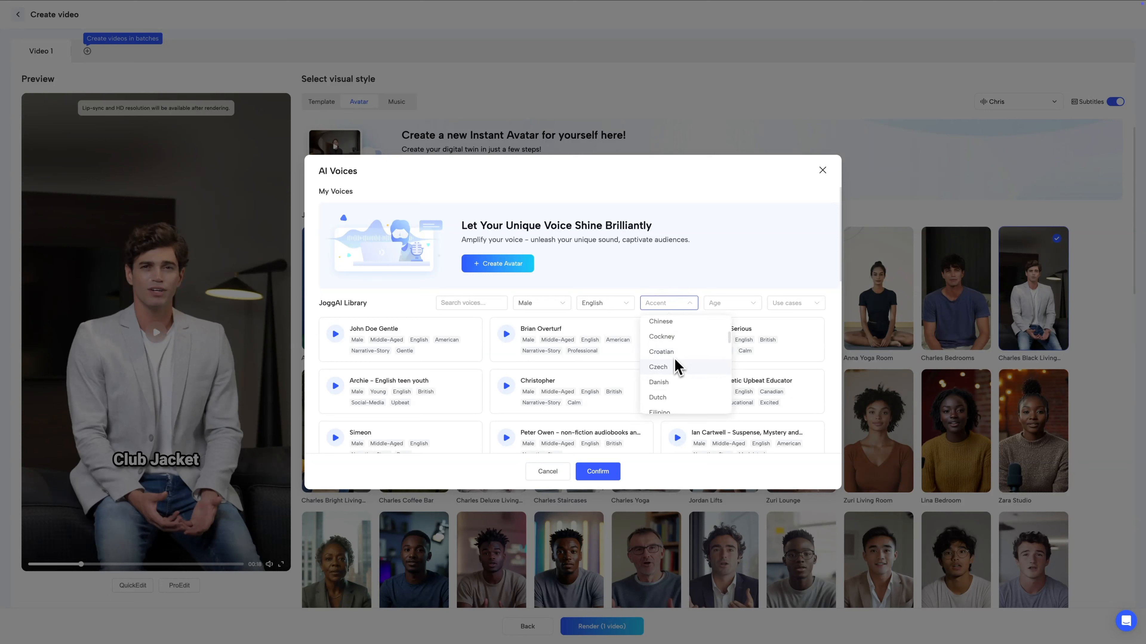
click(722, 304)
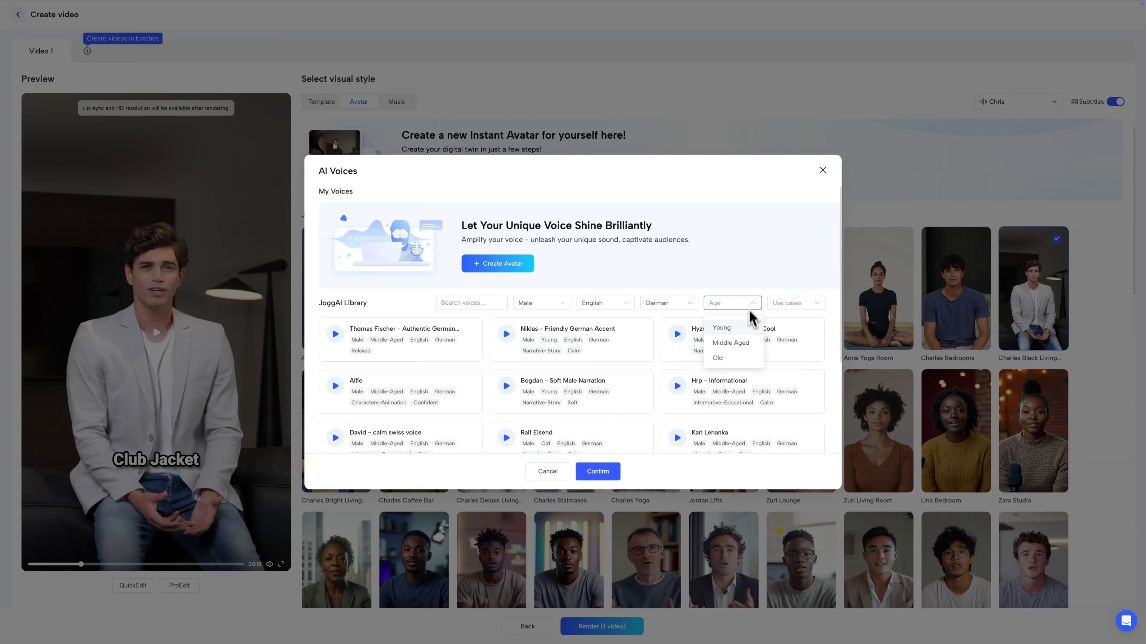
click(742, 342)
- Select and preview the Thomas Fischer – Authentic German voice and confirm it
click(800, 307)
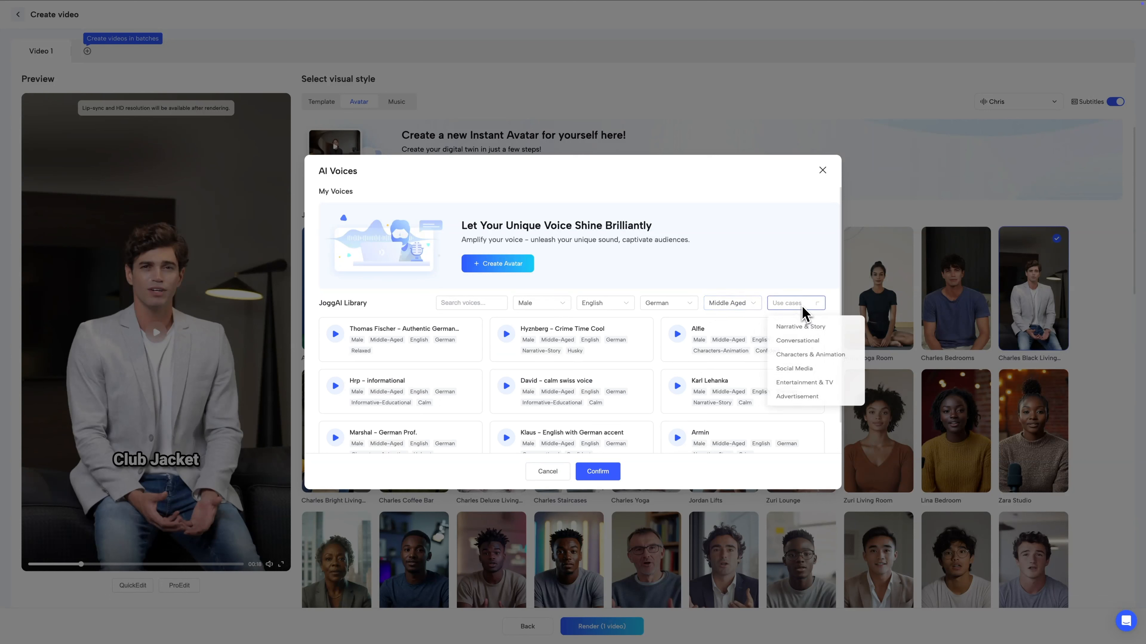
click(792, 277)
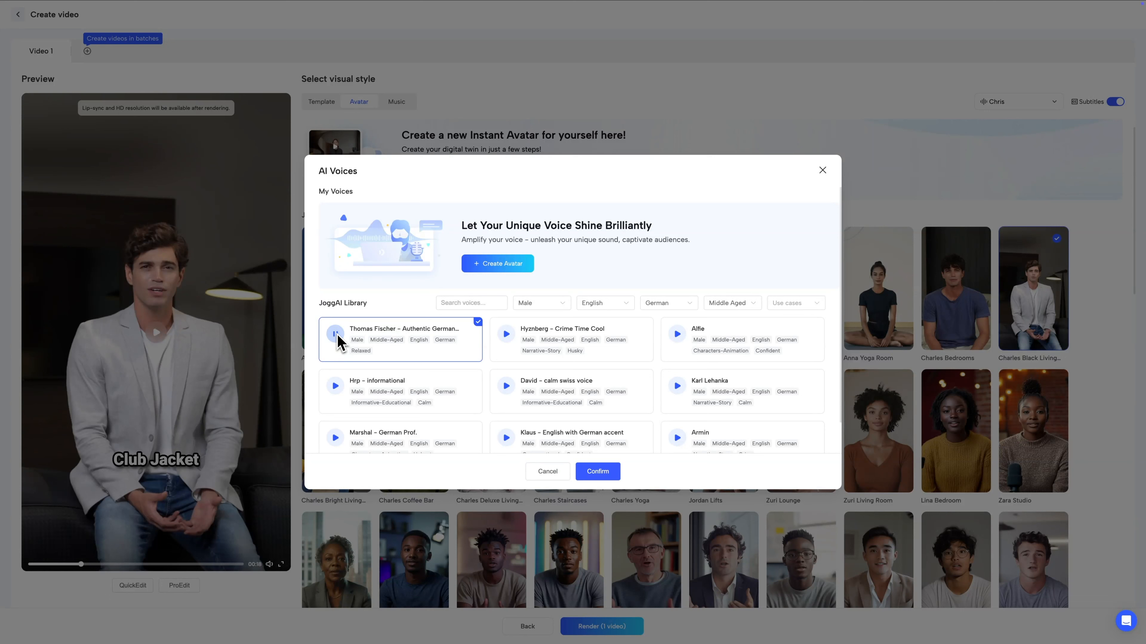
click(337, 335)
click(597, 472)
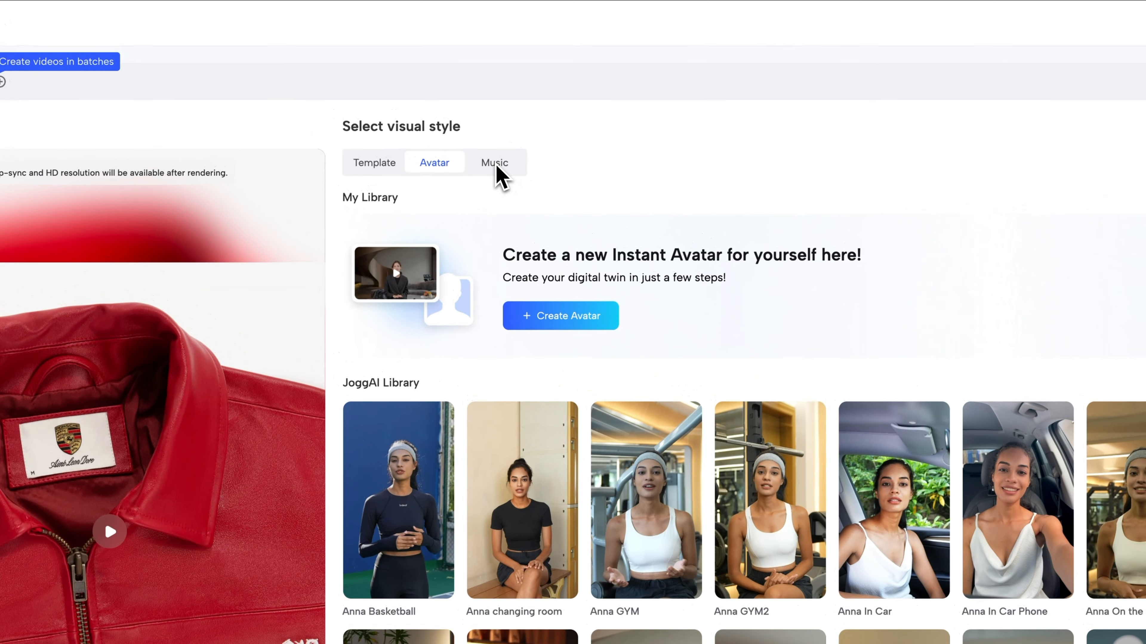
- Set the background music to Easygoing Country Vibe
click(496, 164)
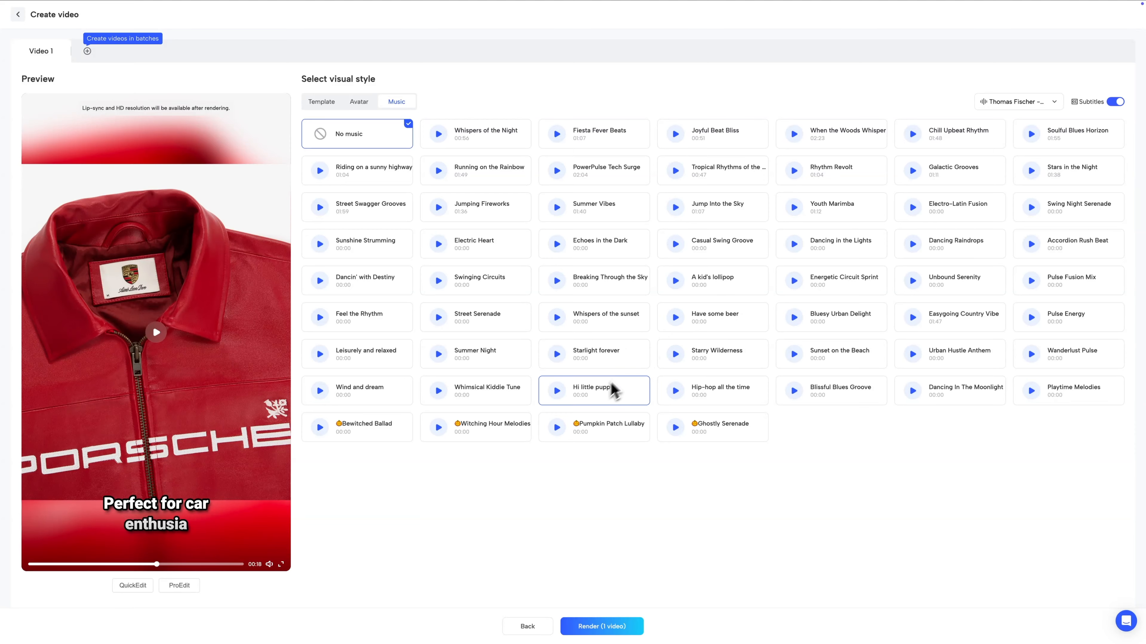
click(925, 327)
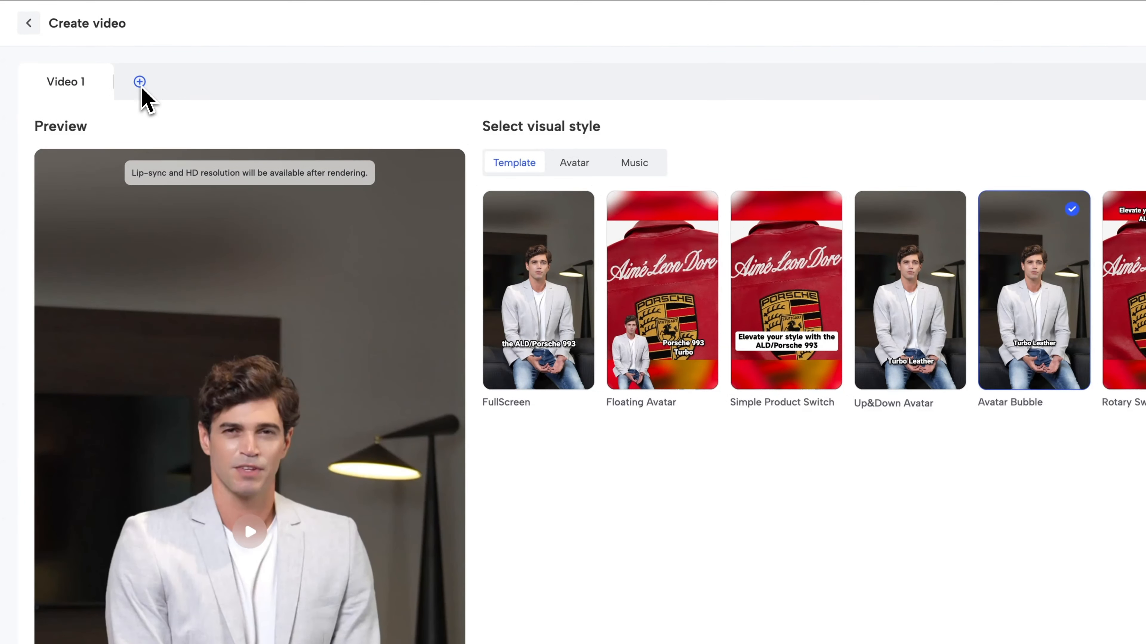
- Add a second video and apply the Floating Avatar template to it
click(140, 82)
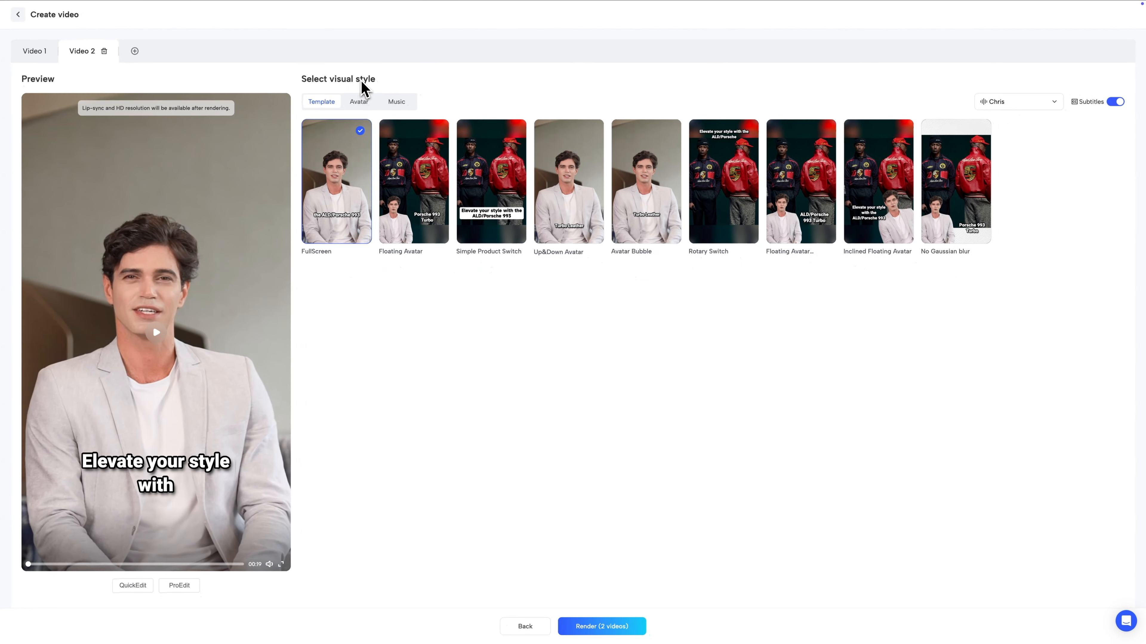
click(410, 188)
- Choose the Charles Coffee Bar avatar for the second video and play its preview
click(364, 104)
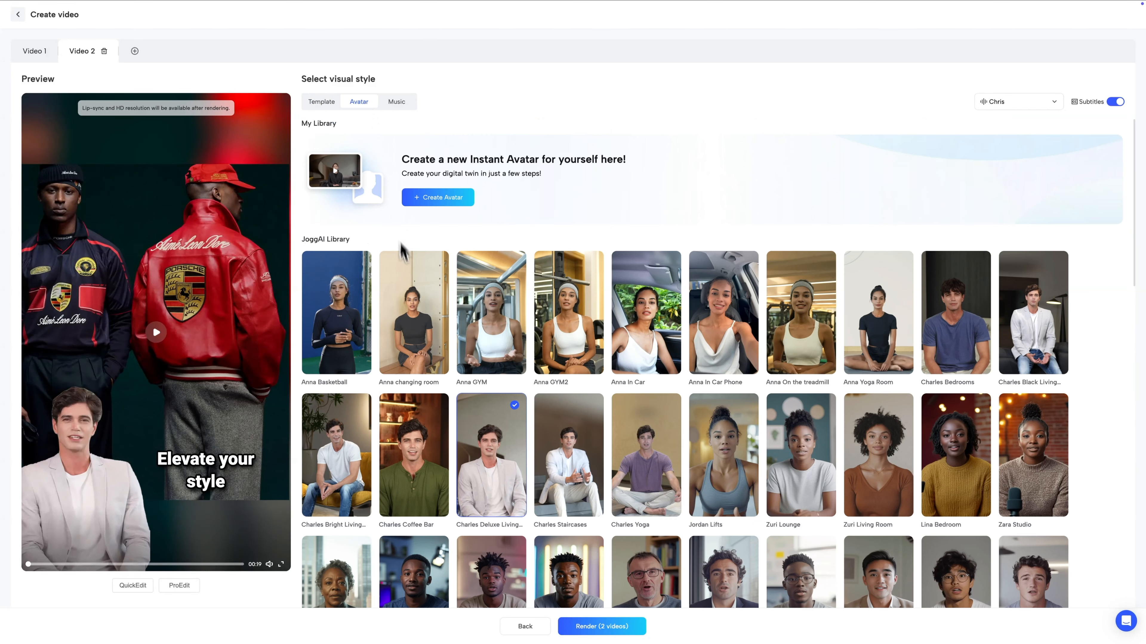
scroll(398, 383, down, 1)
click(414, 399)
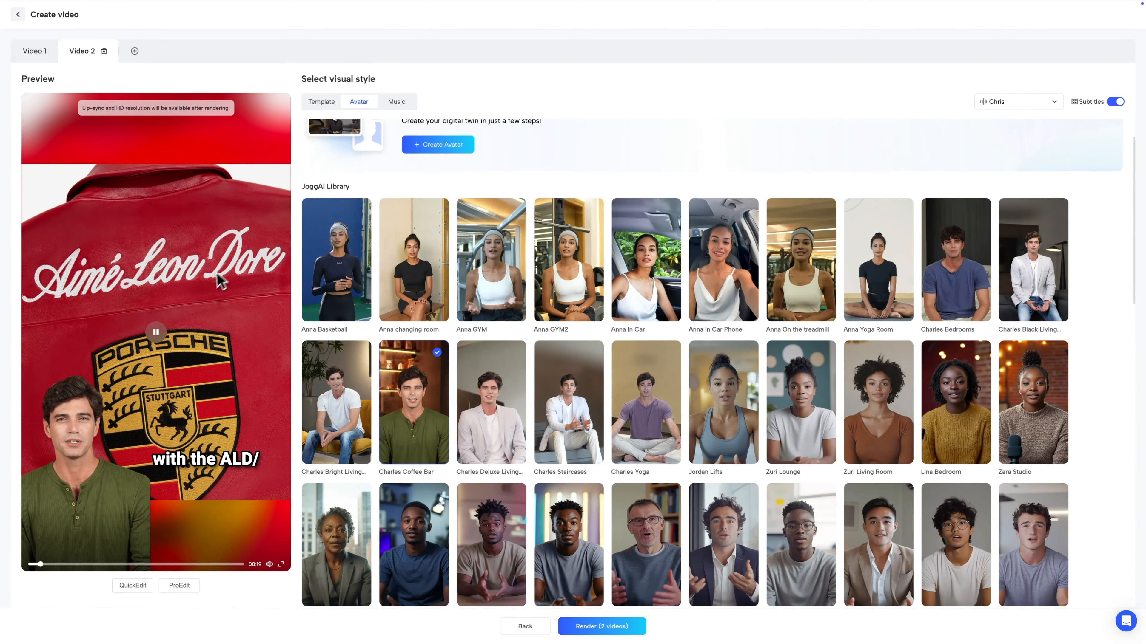
click(157, 329)
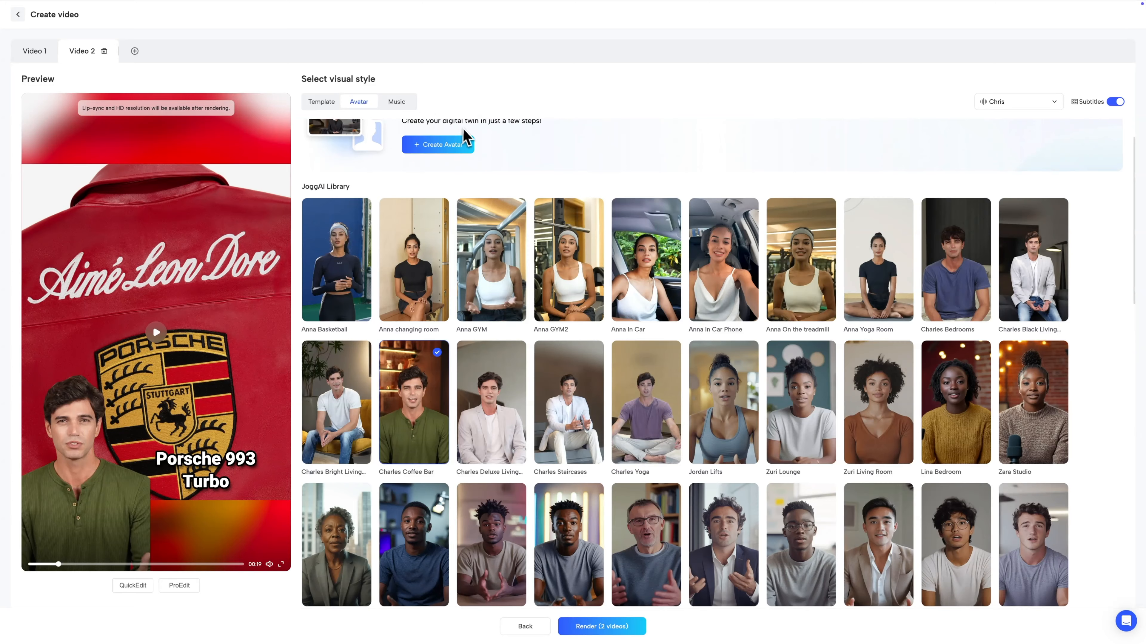
- Set the second video's music to No music and add a third video
click(397, 102)
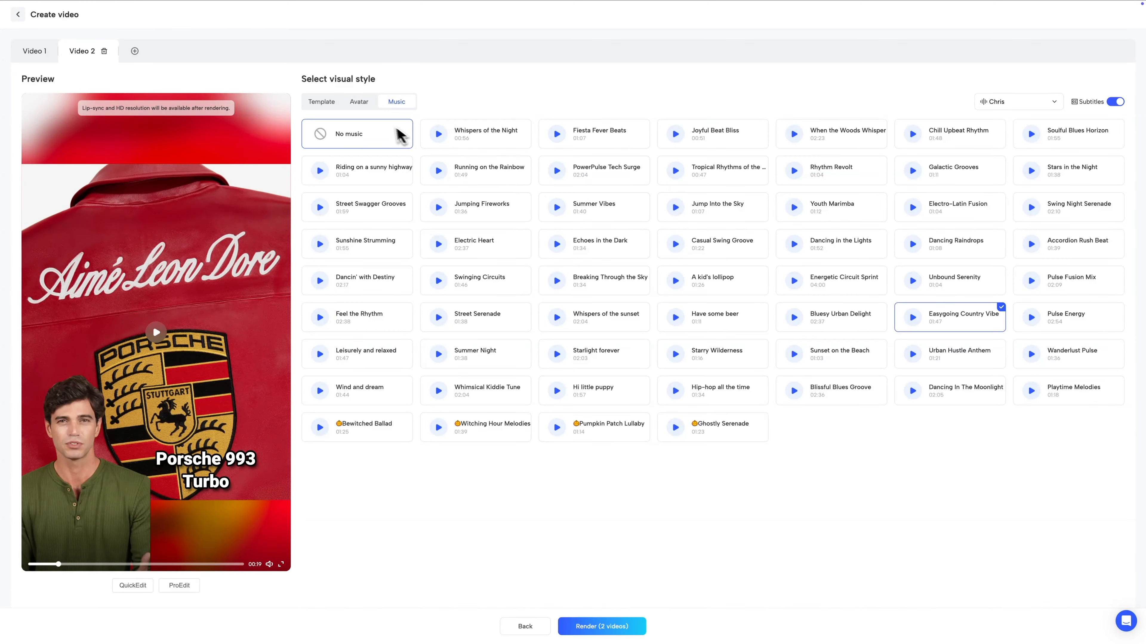
click(338, 107)
click(134, 51)
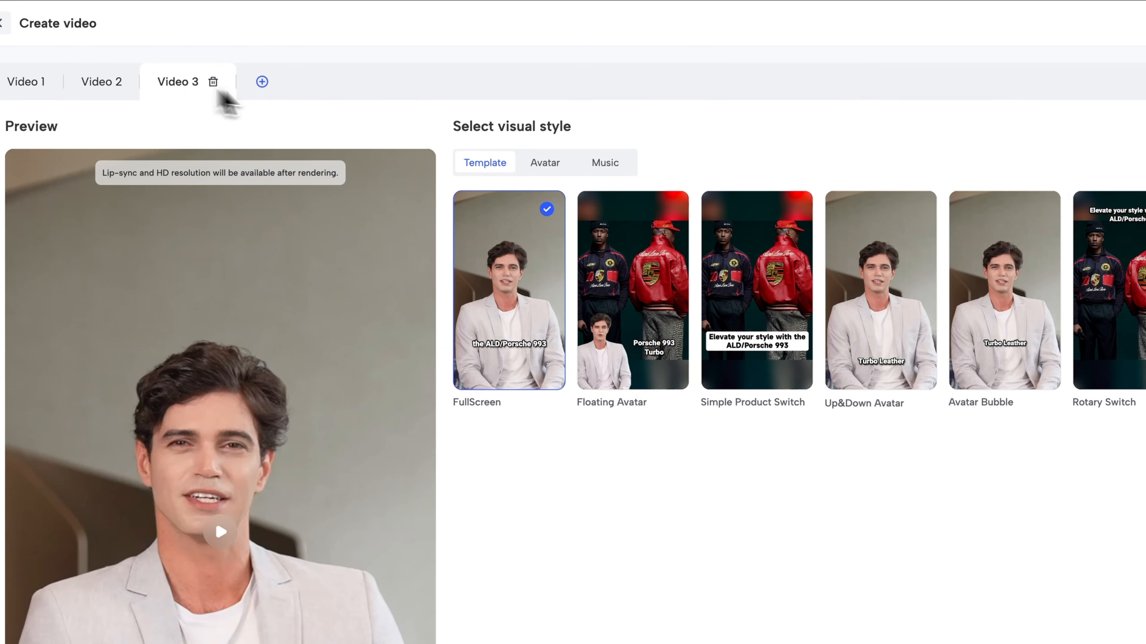
- Review the music and avatar options for the third video
click(485, 163)
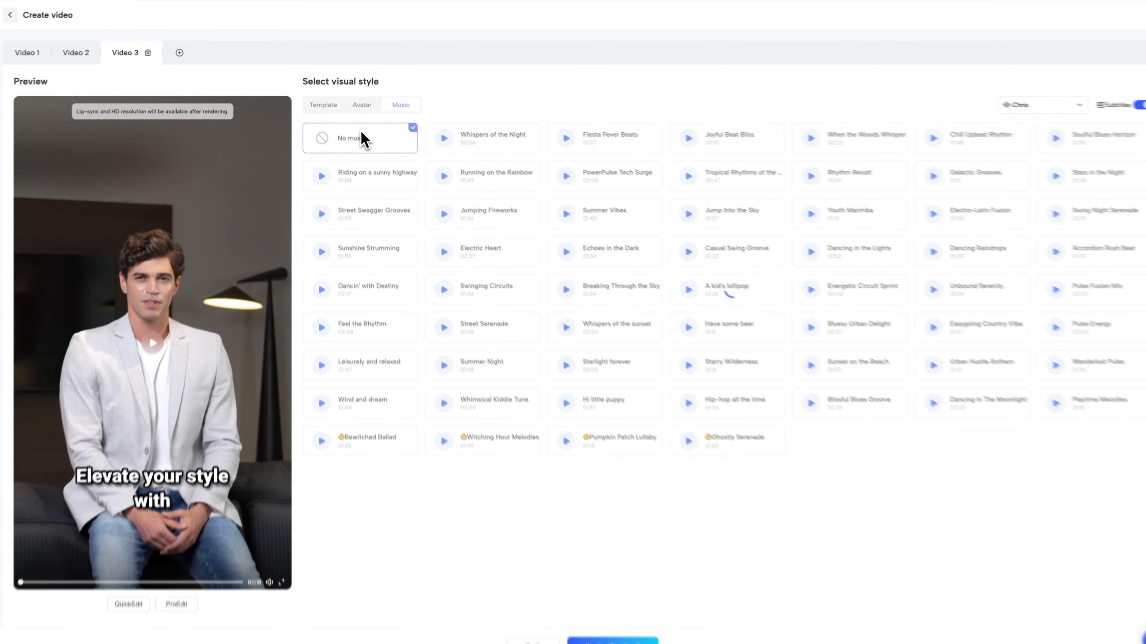
click(362, 105)
scroll(818, 359, down, 3)
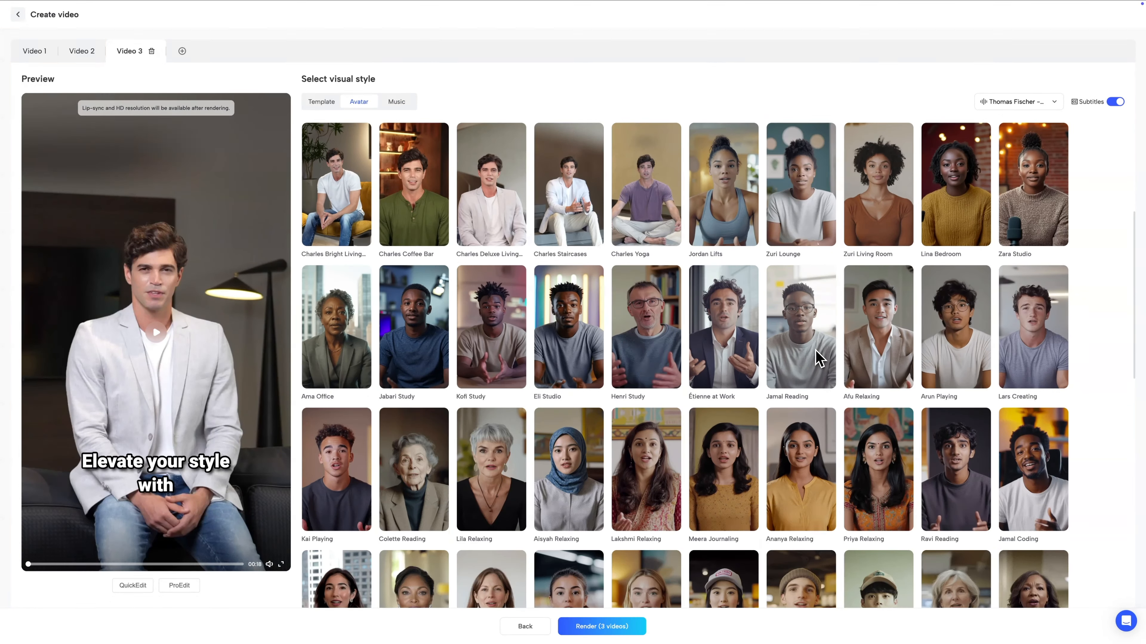
scroll(819, 358, down, 5)
scroll(856, 271, up, 3)
click(882, 200)
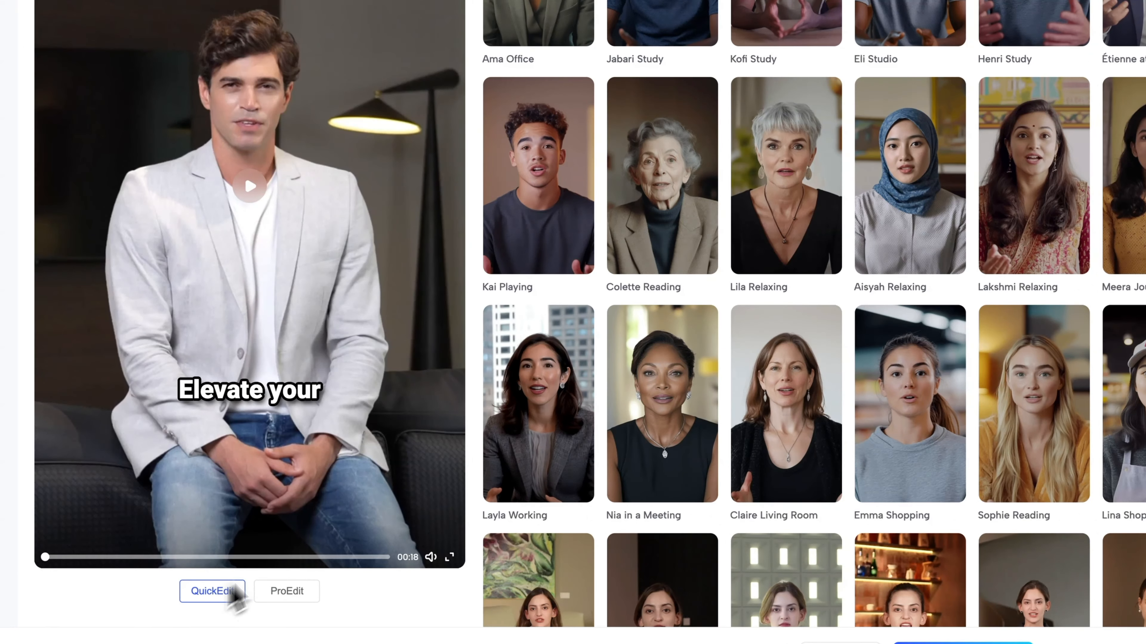
- Open QuickEdit and apply a Fade transition between the first two scenes
click(225, 592)
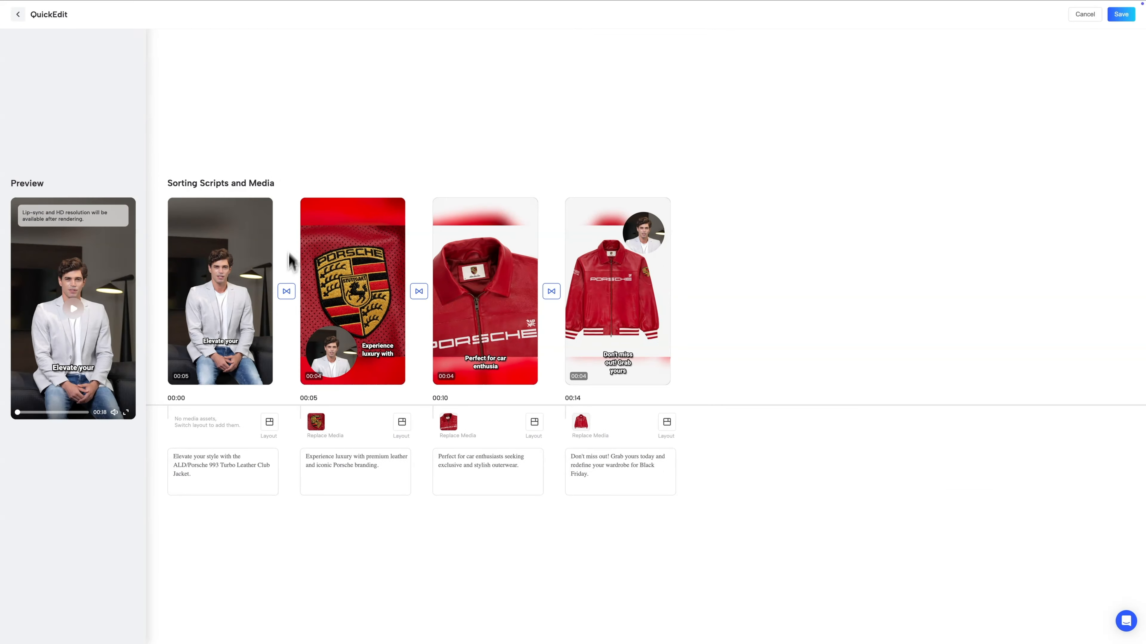
click(377, 336)
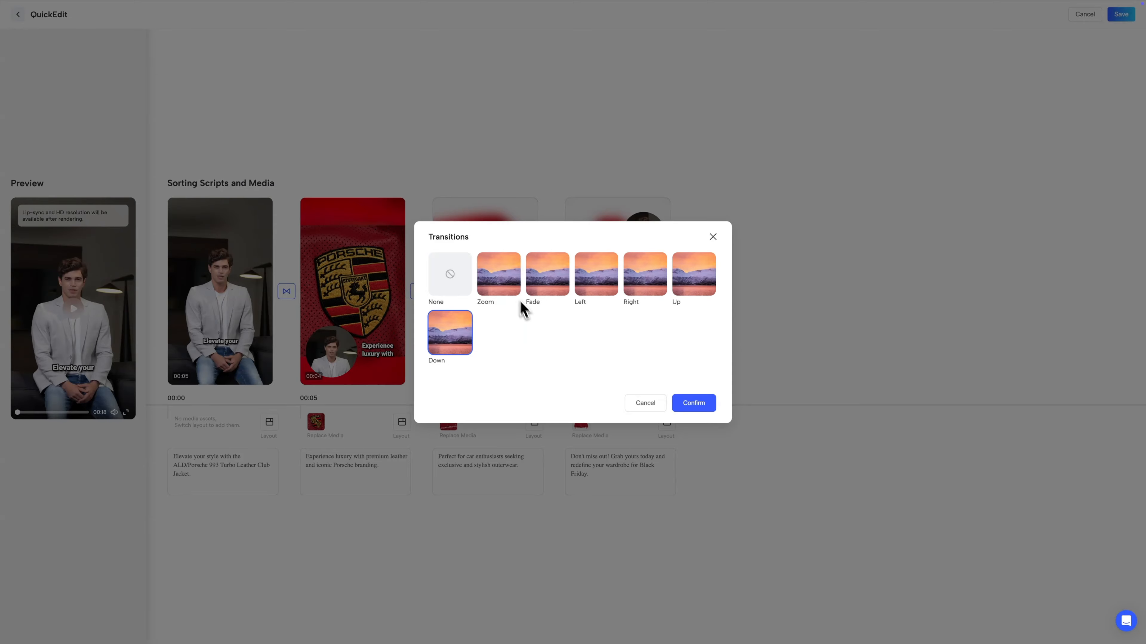
click(545, 283)
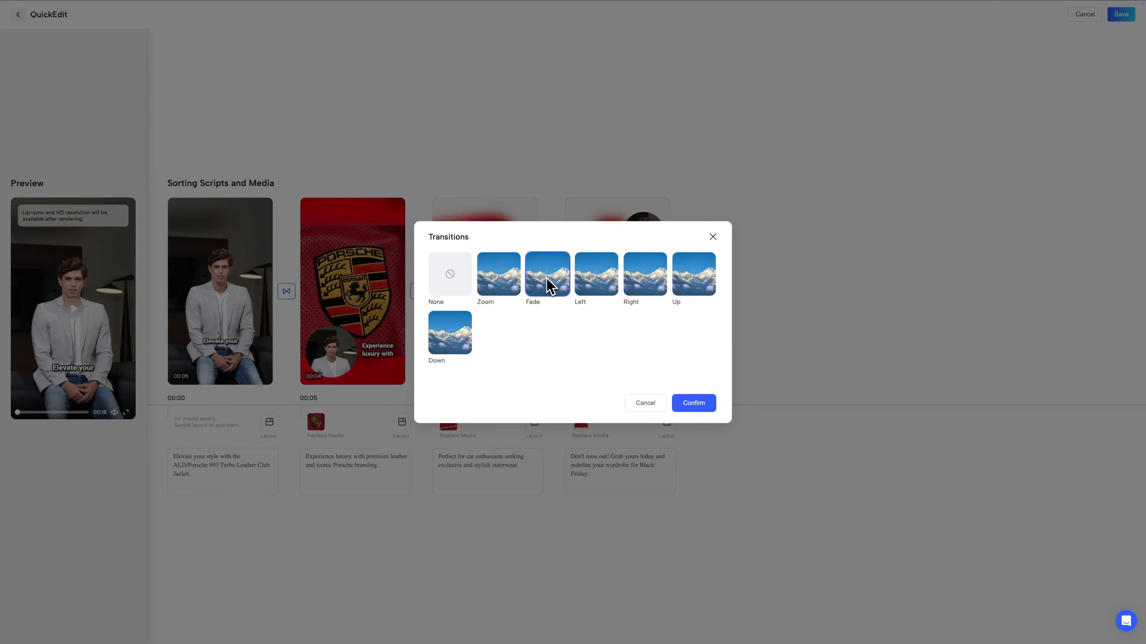
click(694, 403)
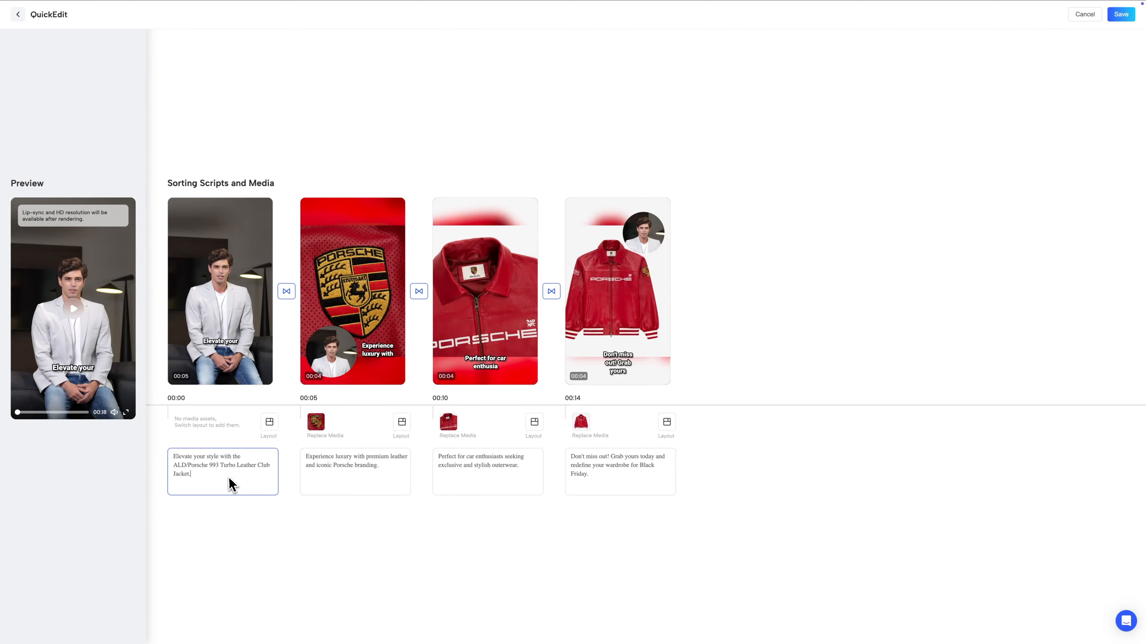
- Change the second scene's storyboard layout to show the product image above the avatar
drag(231, 478, 171, 448)
click(402, 424)
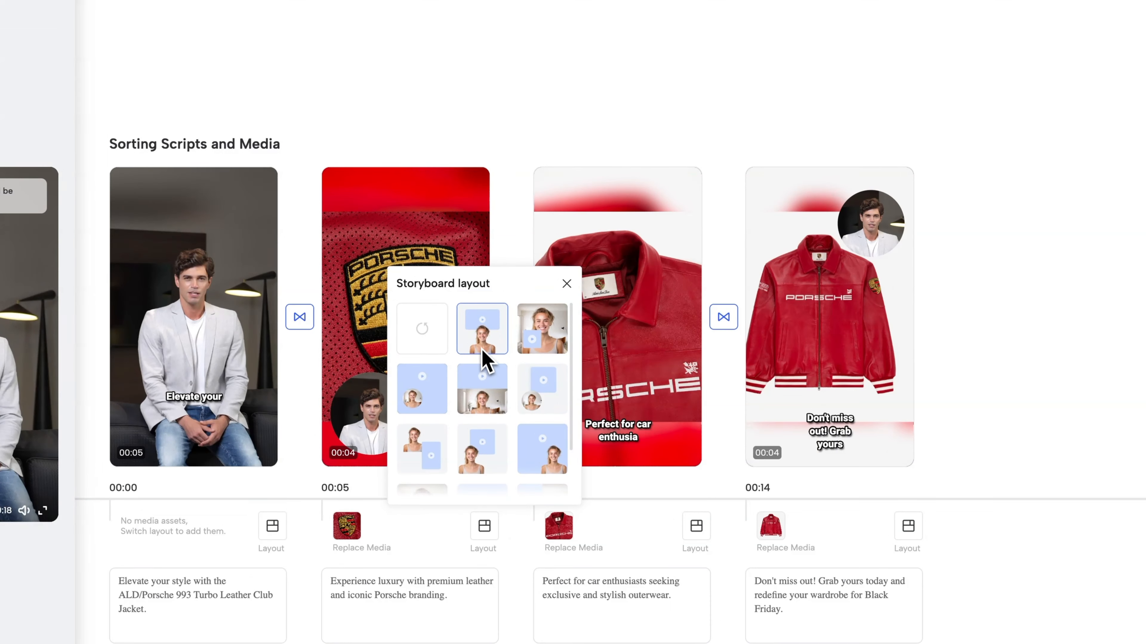
click(400, 299)
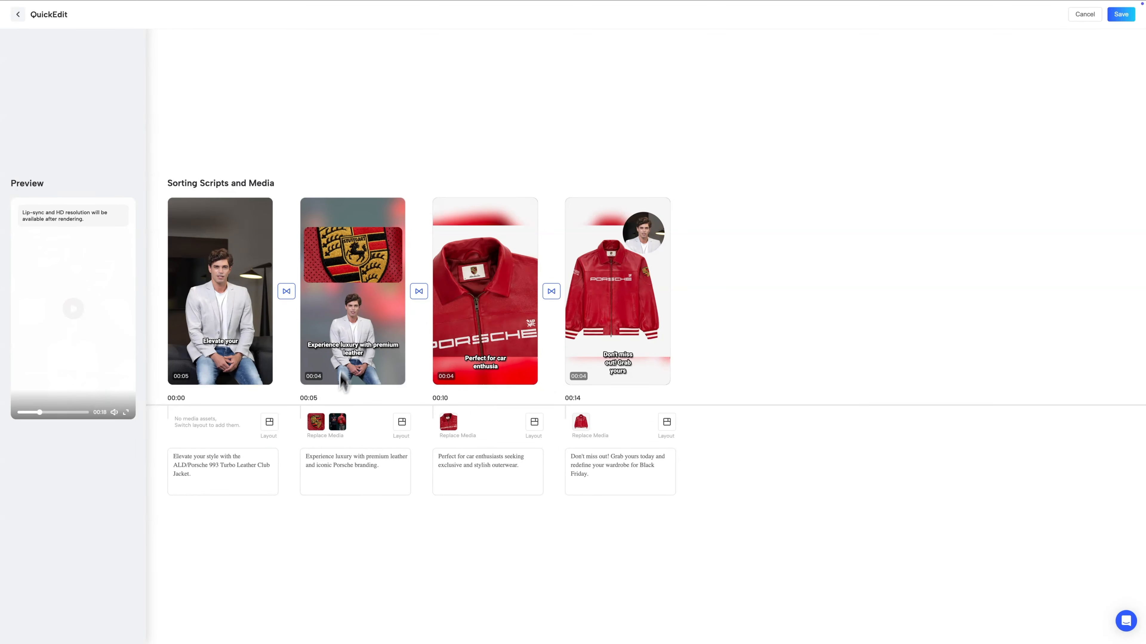
- Replace the second scene's first media with Image3 from the image library
click(318, 428)
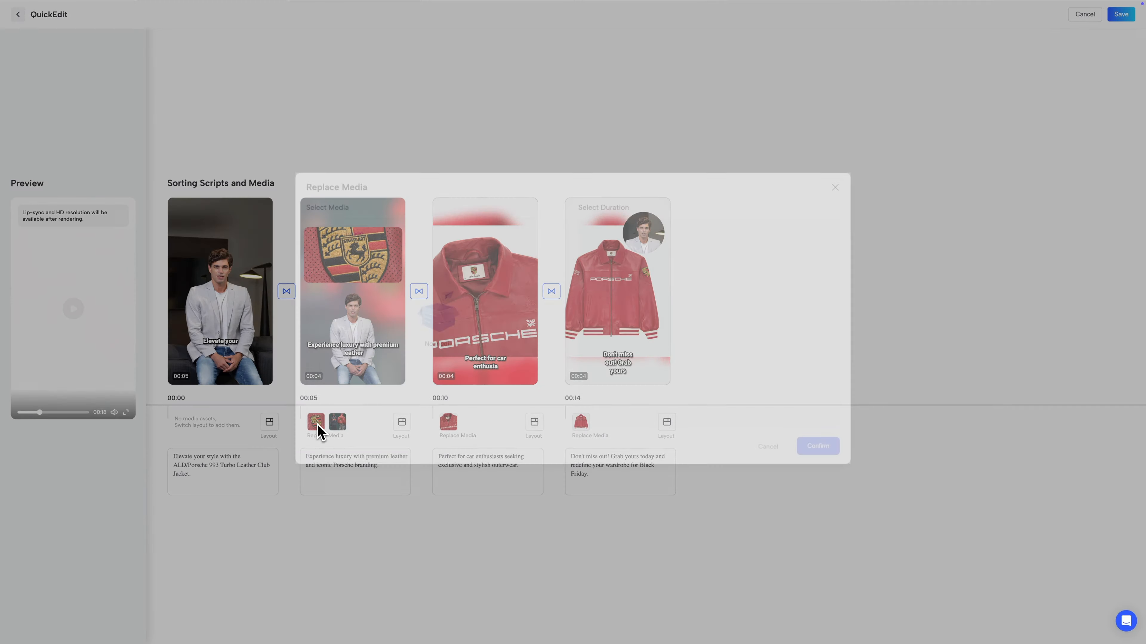
scroll(443, 316, down, 3)
scroll(428, 291, up, 5)
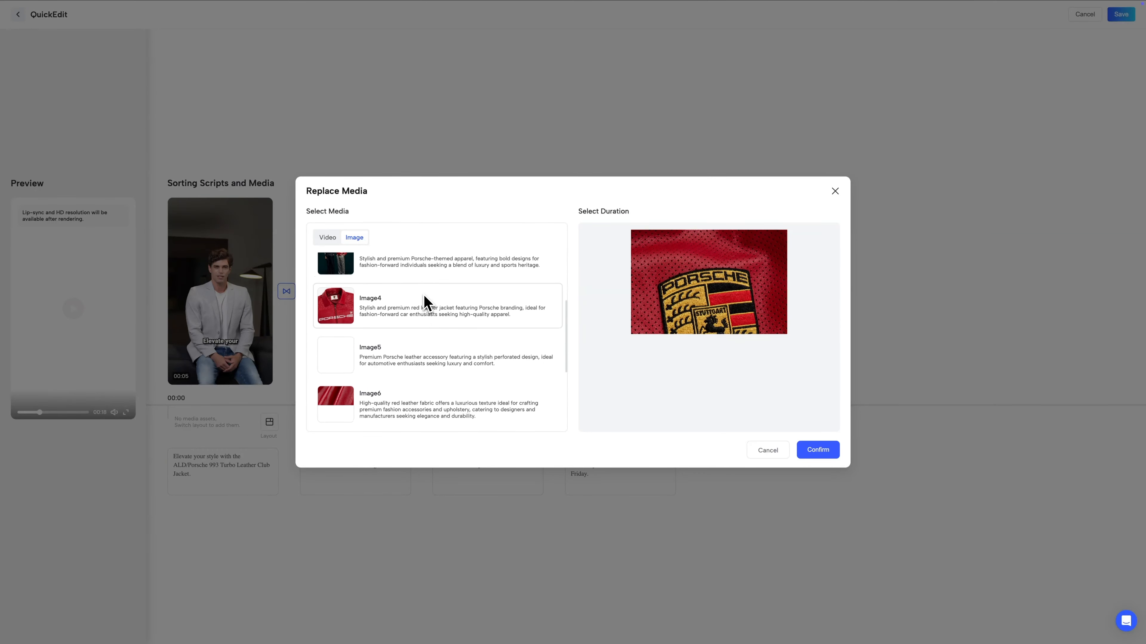
scroll(426, 312, up, 1)
click(411, 369)
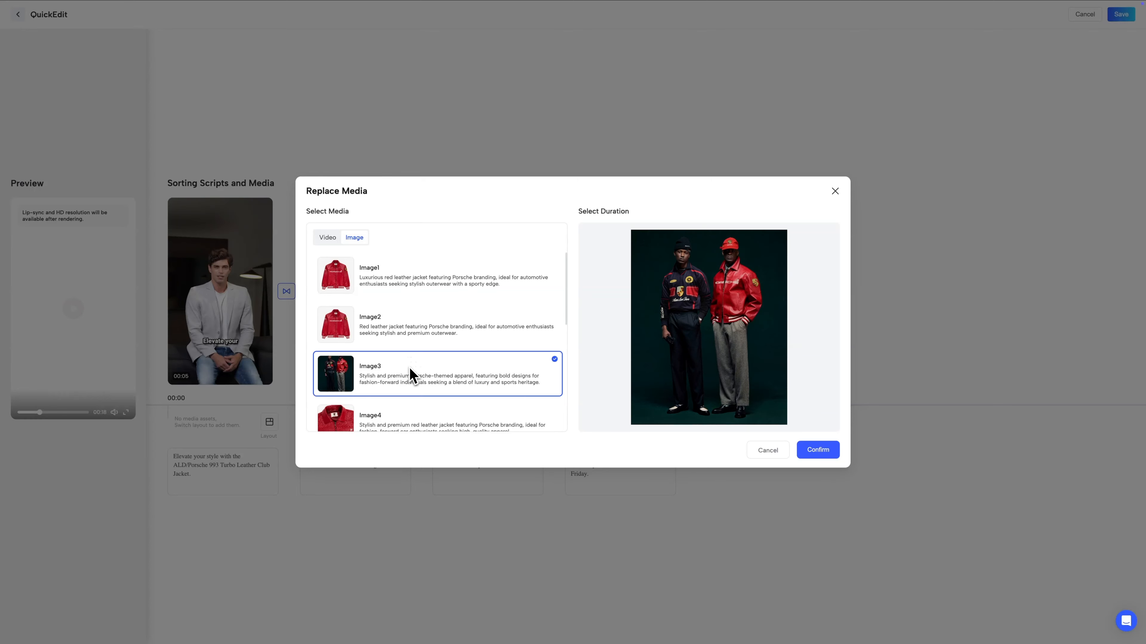
click(815, 450)
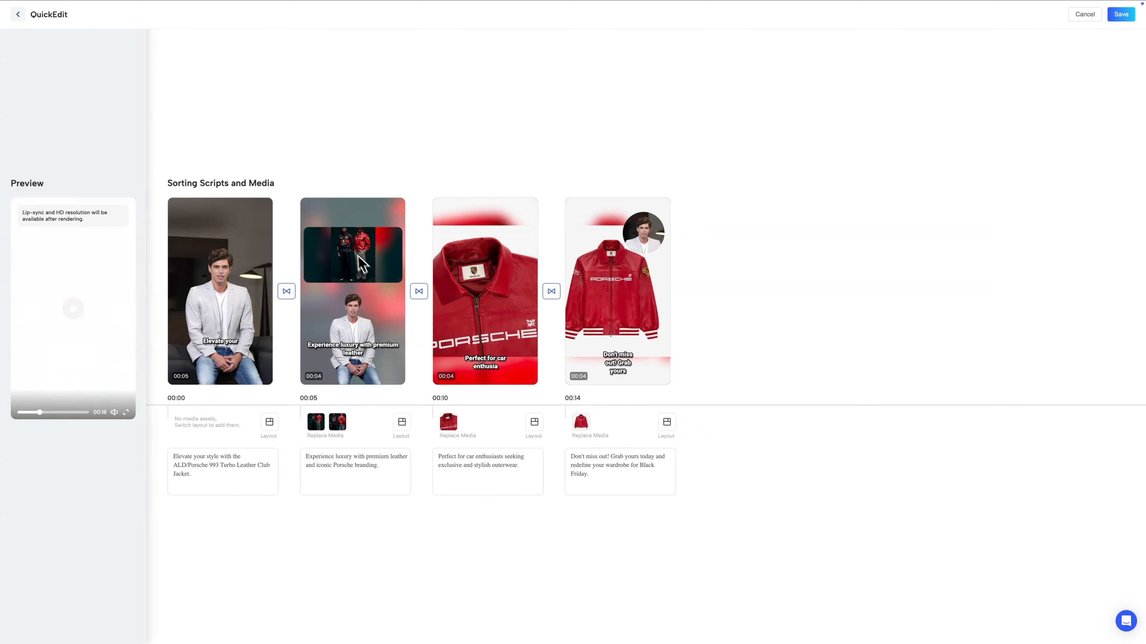
- Switch the second scene's storyboard layout to a full-screen product image with a circular avatar bubble
click(401, 424)
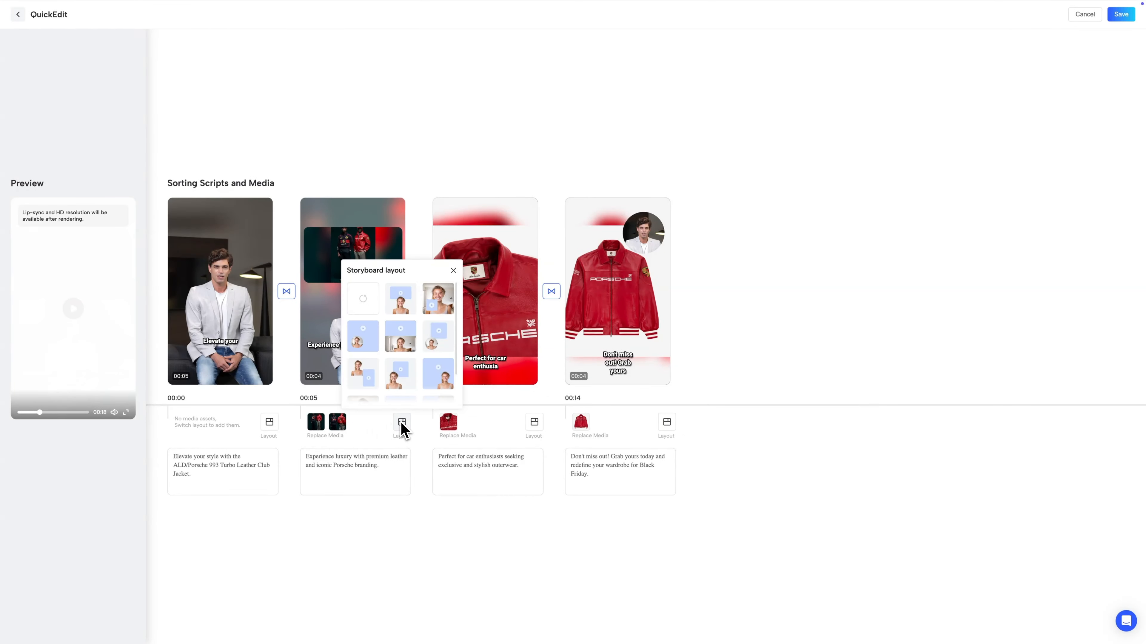
click(366, 299)
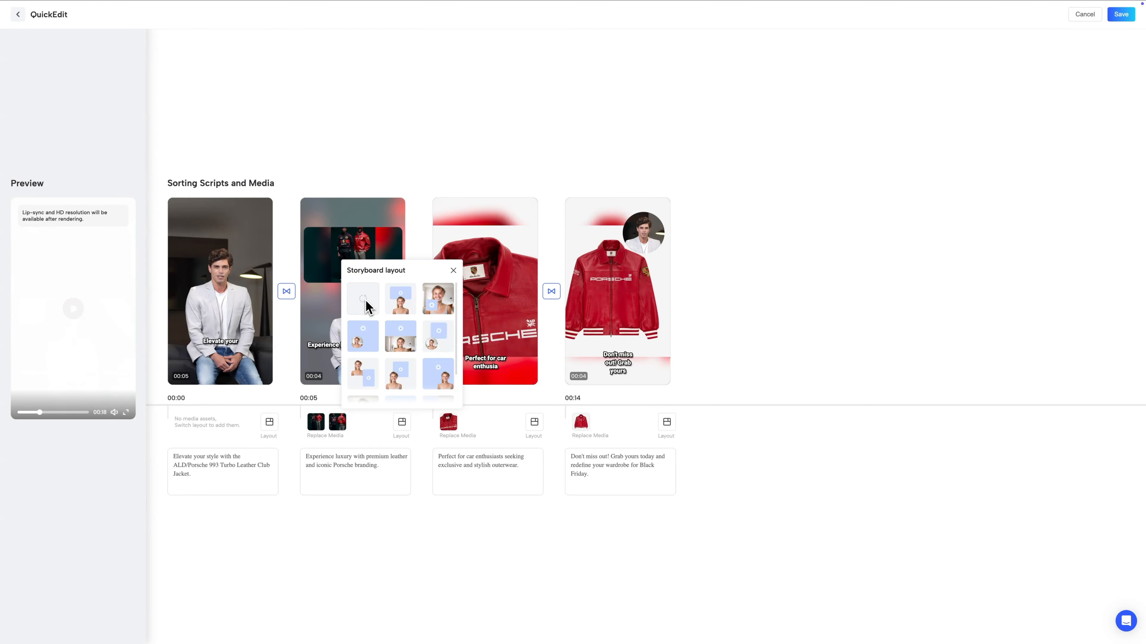
click(391, 156)
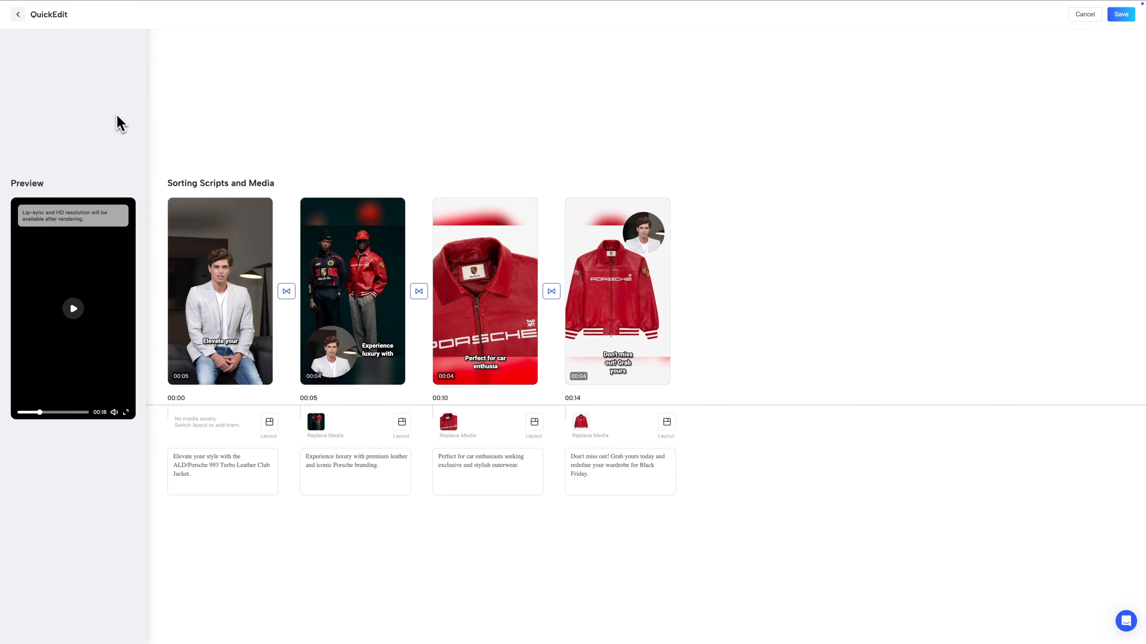
- Leave QuickEdit, open the first video in ProEdit and enlarge the timeline
click(21, 16)
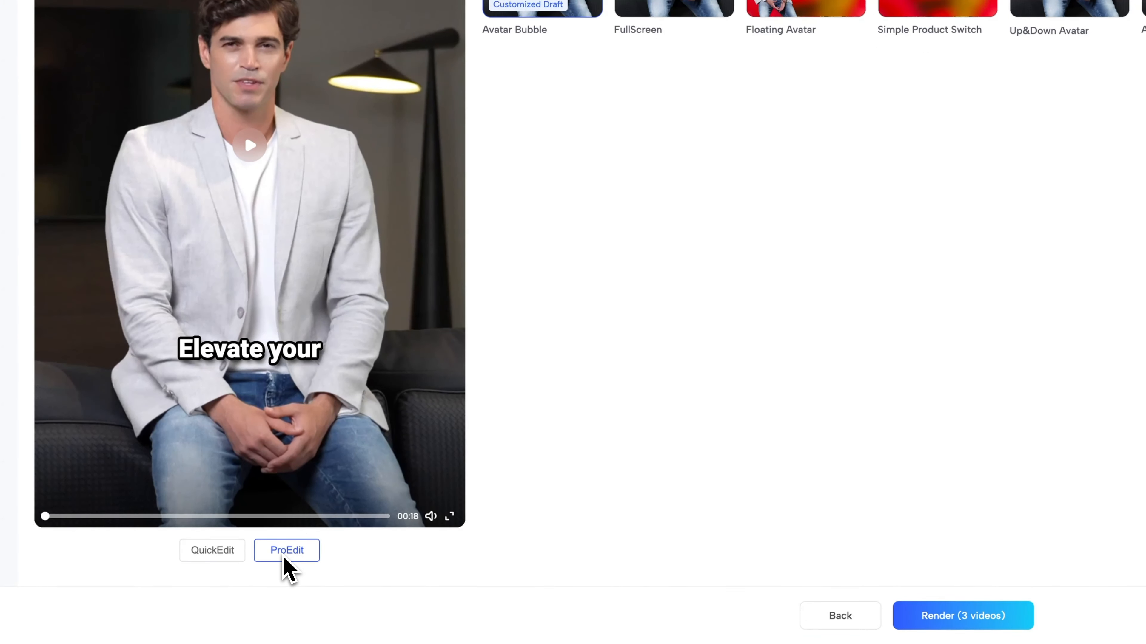
click(284, 559)
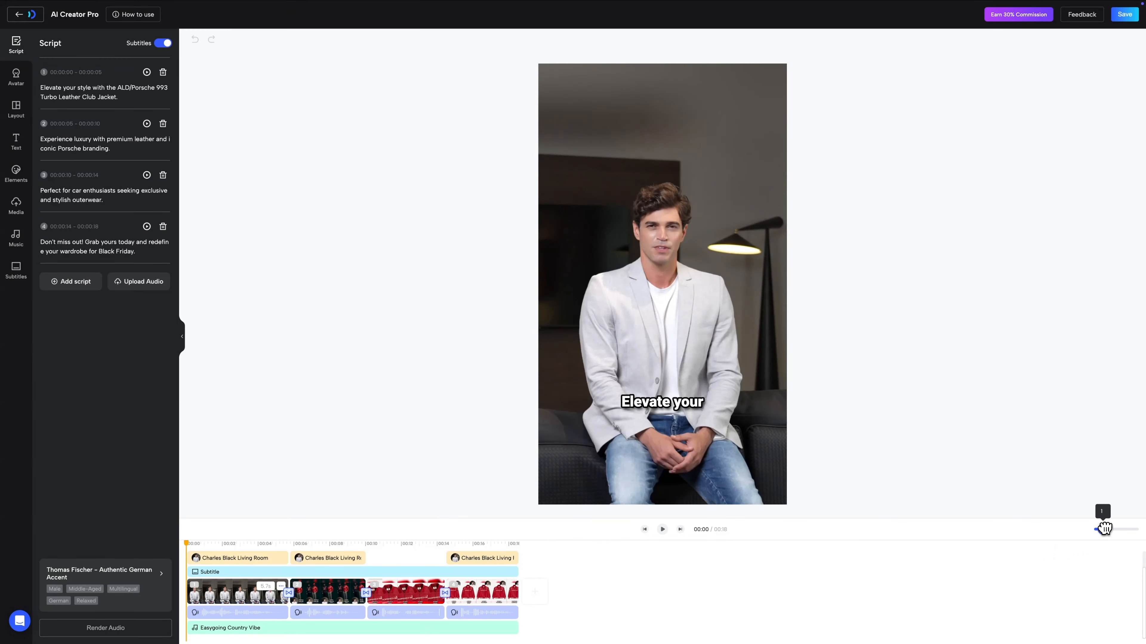
drag(1102, 529, 1119, 529)
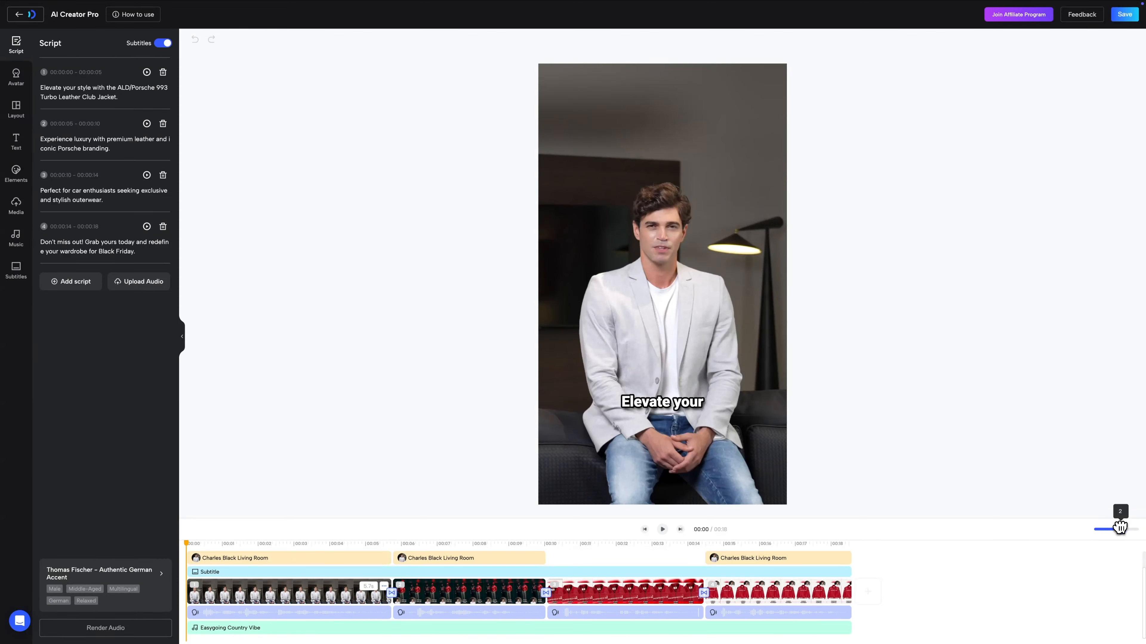
drag(192, 544, 211, 545)
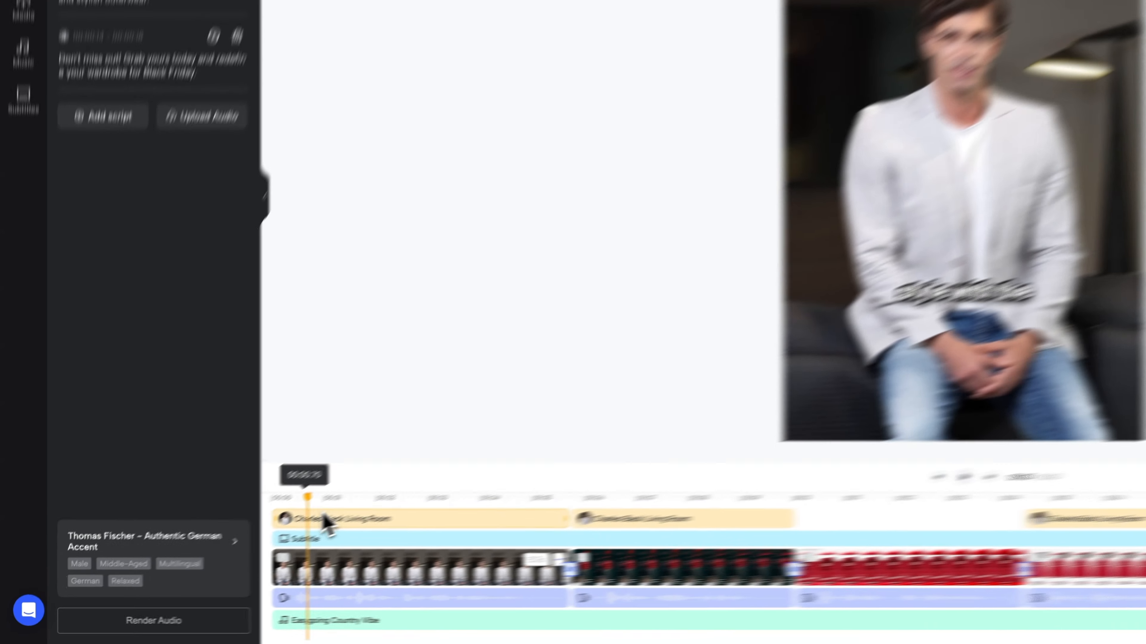
- Try replacing the first scene's avatar with Charles Bedrooms and Afu Relaxing
click(228, 558)
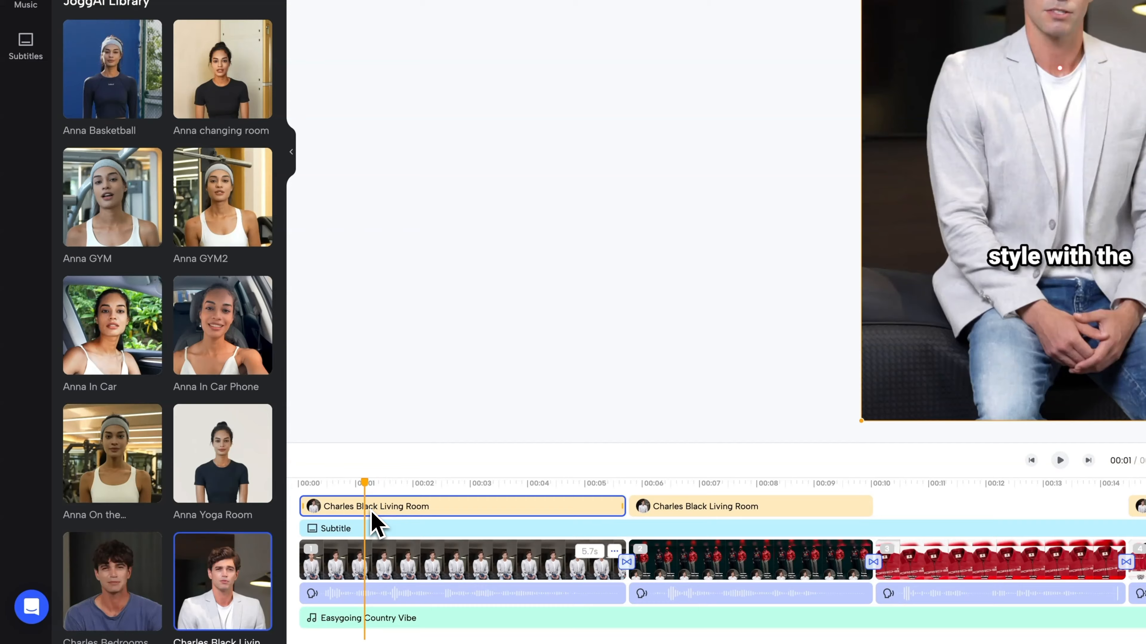
scroll(218, 498, down, 3)
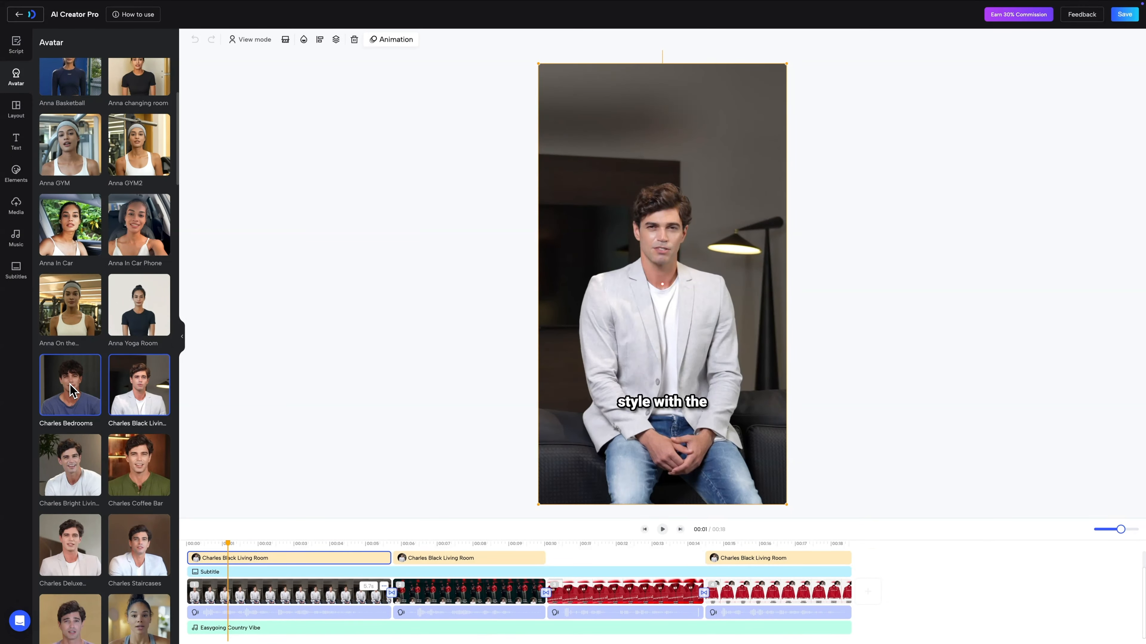
click(72, 390)
scroll(77, 397, down, 10)
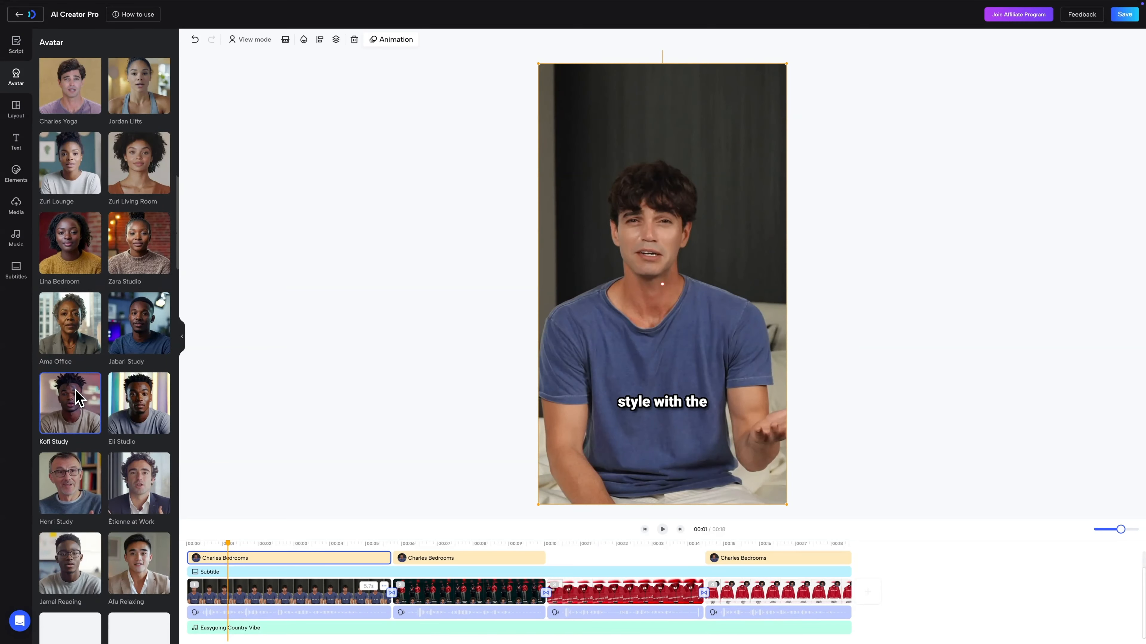
scroll(77, 397, down, 6)
click(135, 325)
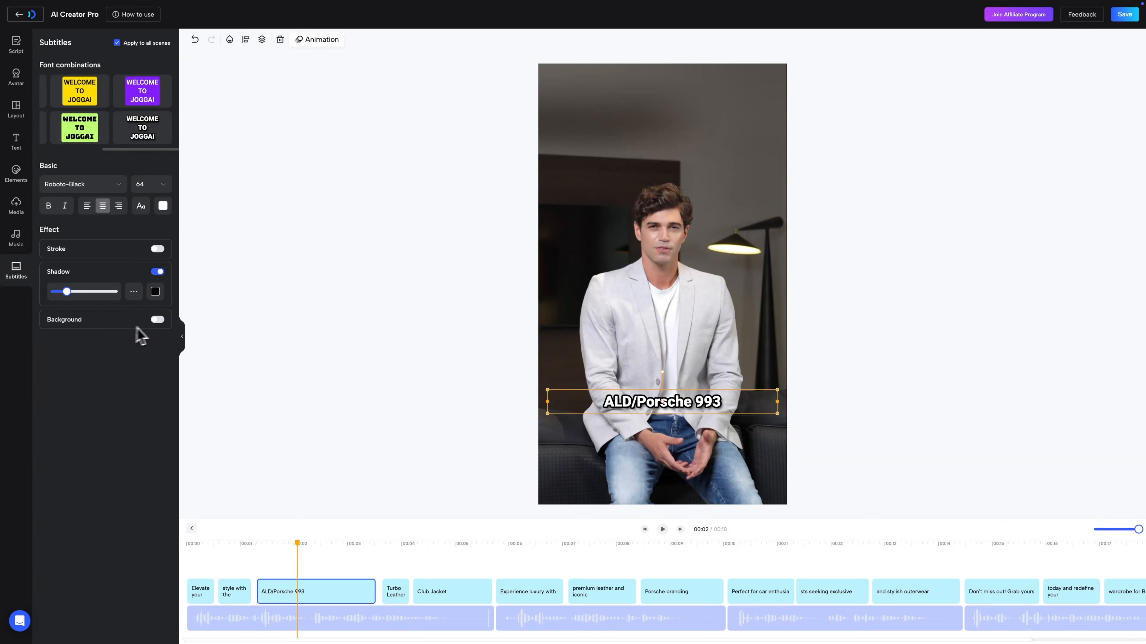
click(157, 320)
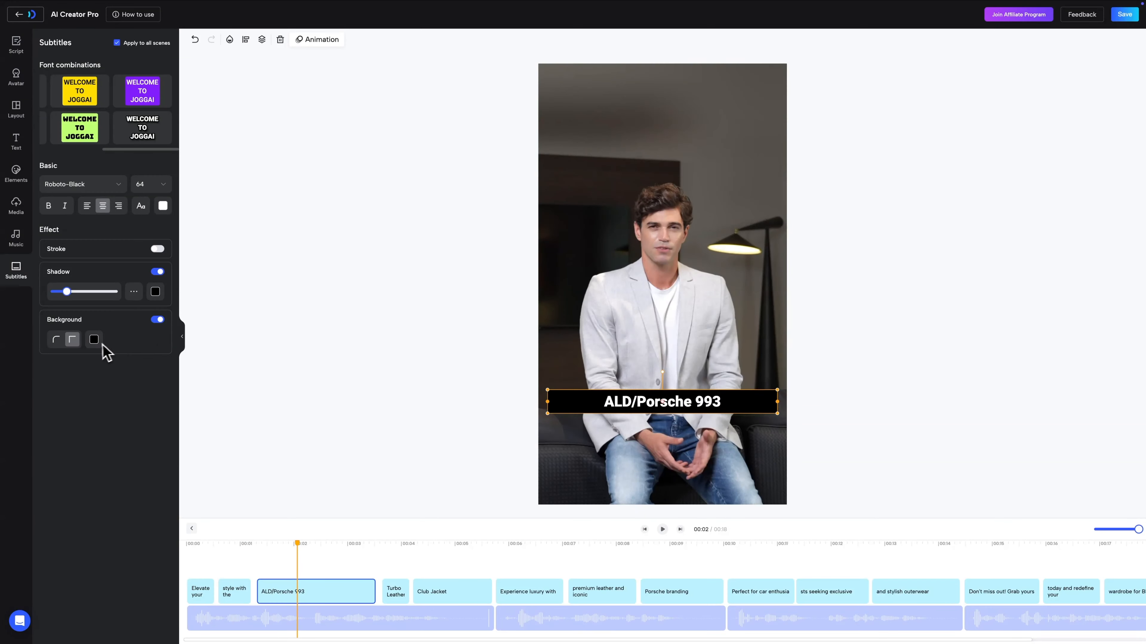
- Give the subtitles a square-cornered red #EE1B1B background and resize the subtitle box
click(93, 340)
click(56, 339)
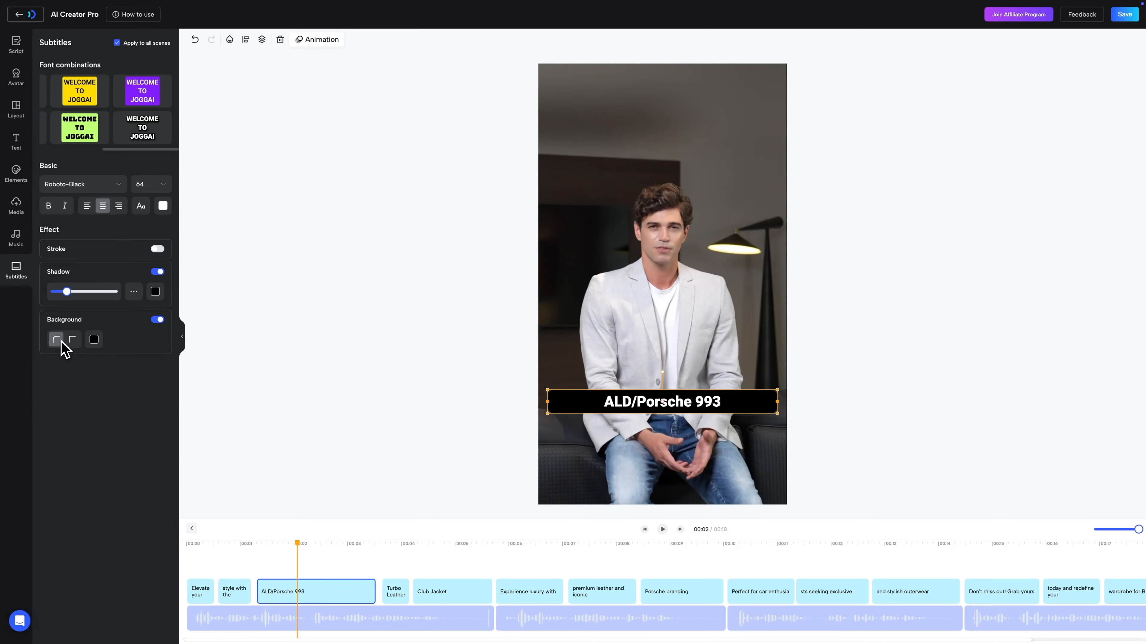
click(72, 339)
click(94, 340)
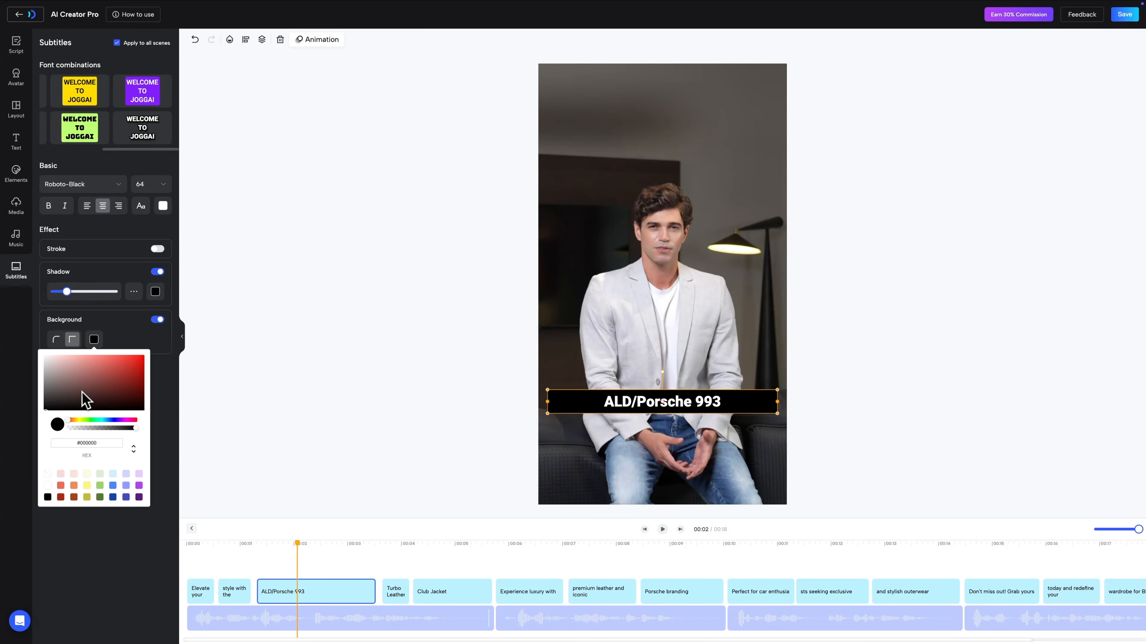
drag(83, 393, 138, 366)
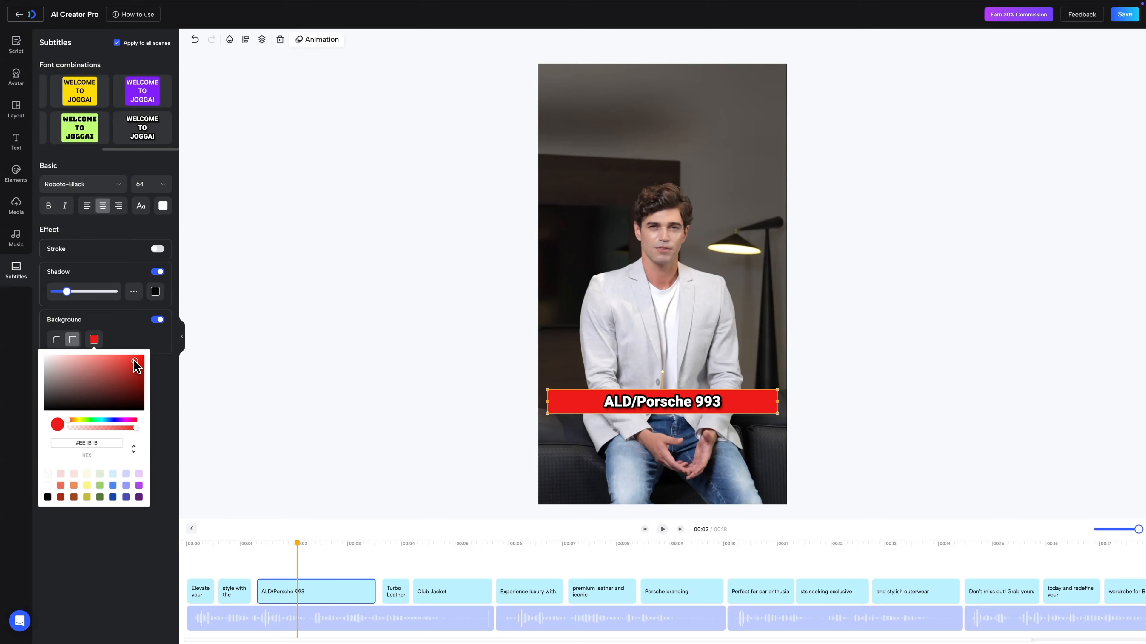
click(163, 370)
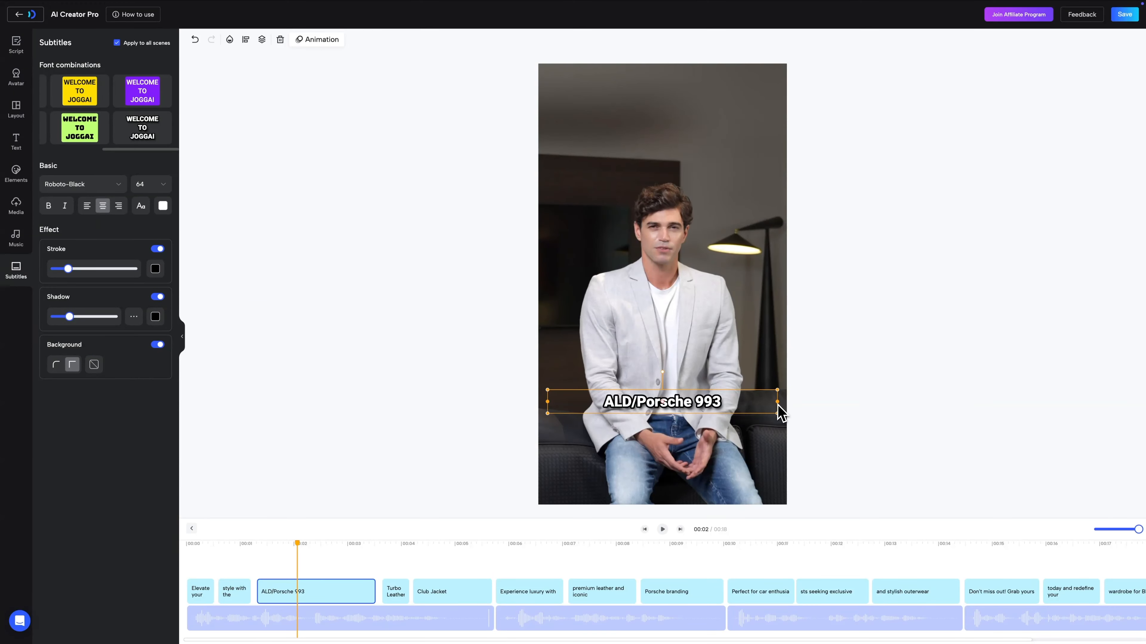
mouse_move(777, 402)
mouse_down()
mouse_move(663, 402)
mouse_move(730, 402)
mouse_move(702, 365)
mouse_move(690, 382)
mouse_up()
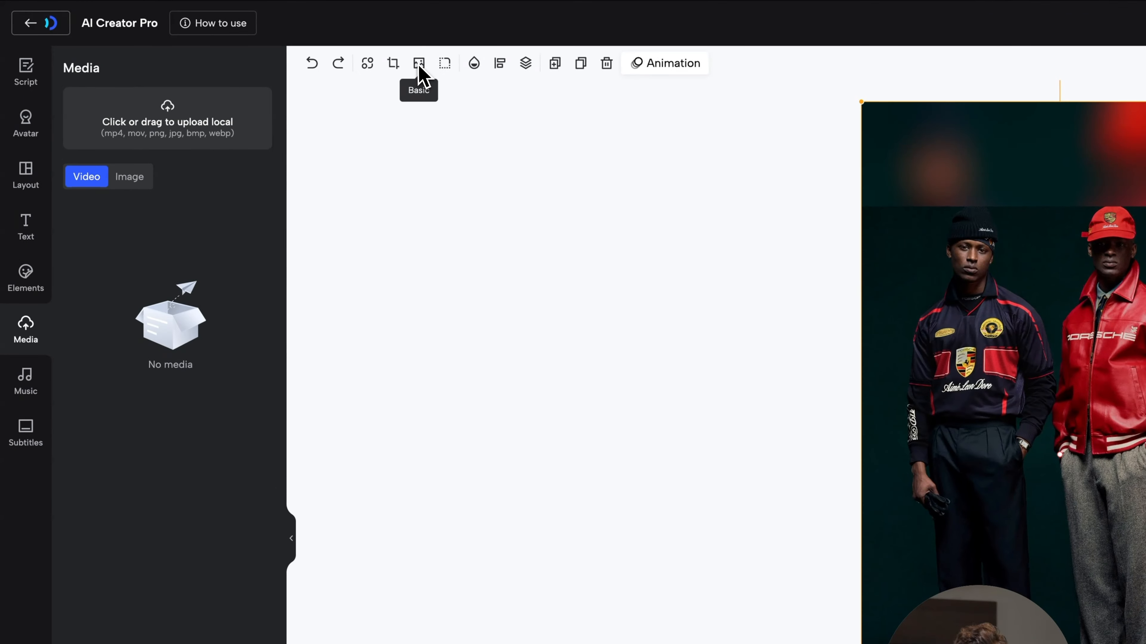
- Set the second scene's product image to Fill in the basic media settings
click(262, 39)
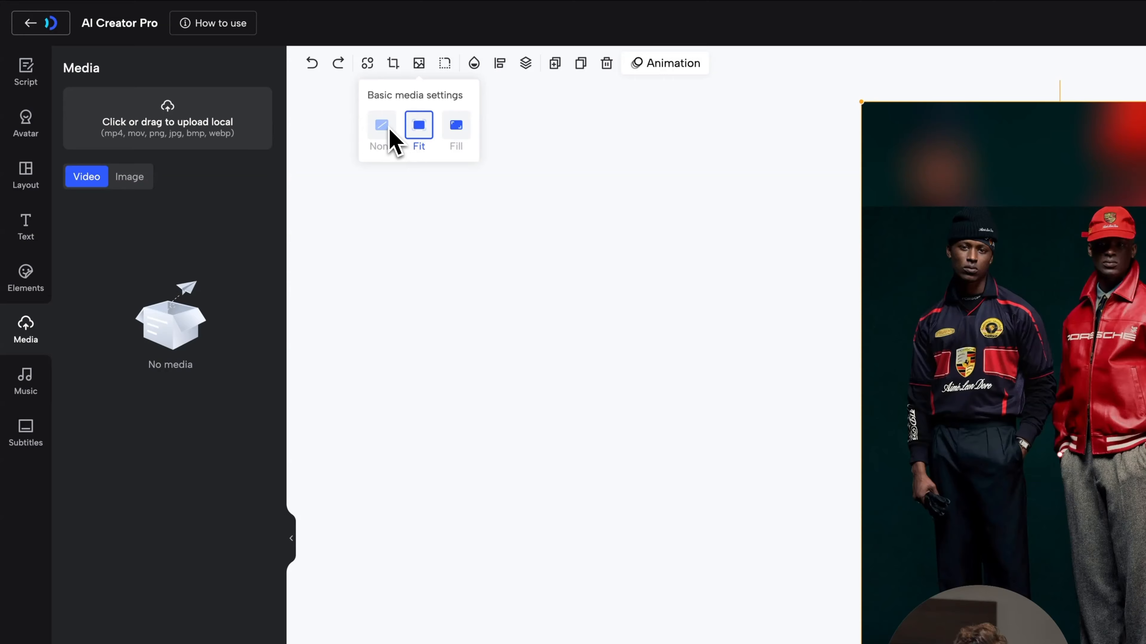
click(455, 129)
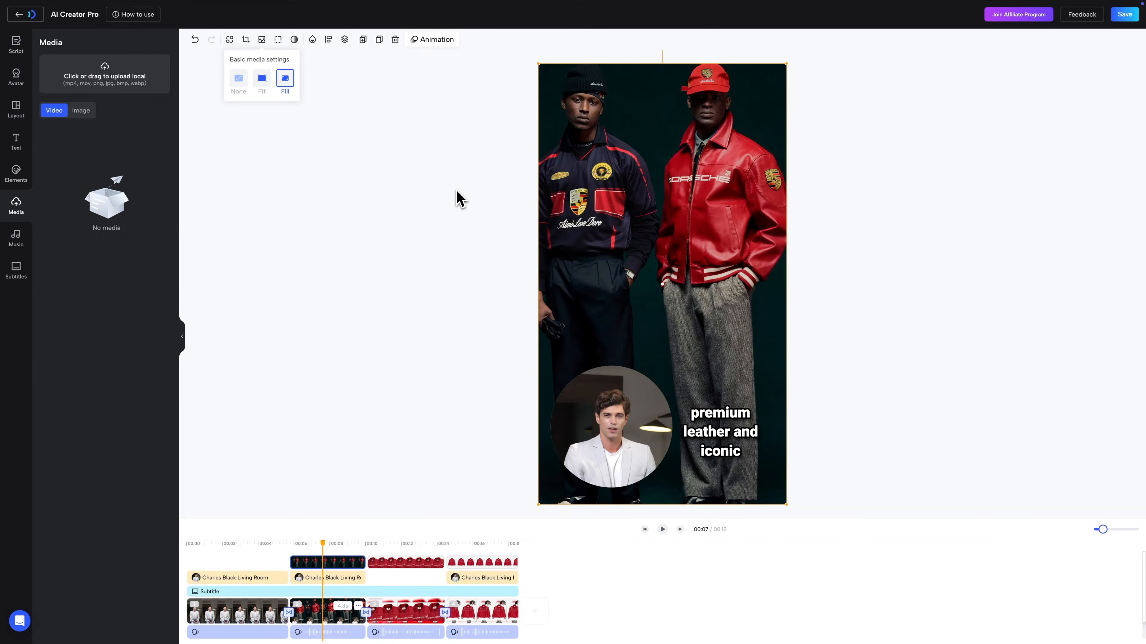
click(241, 80)
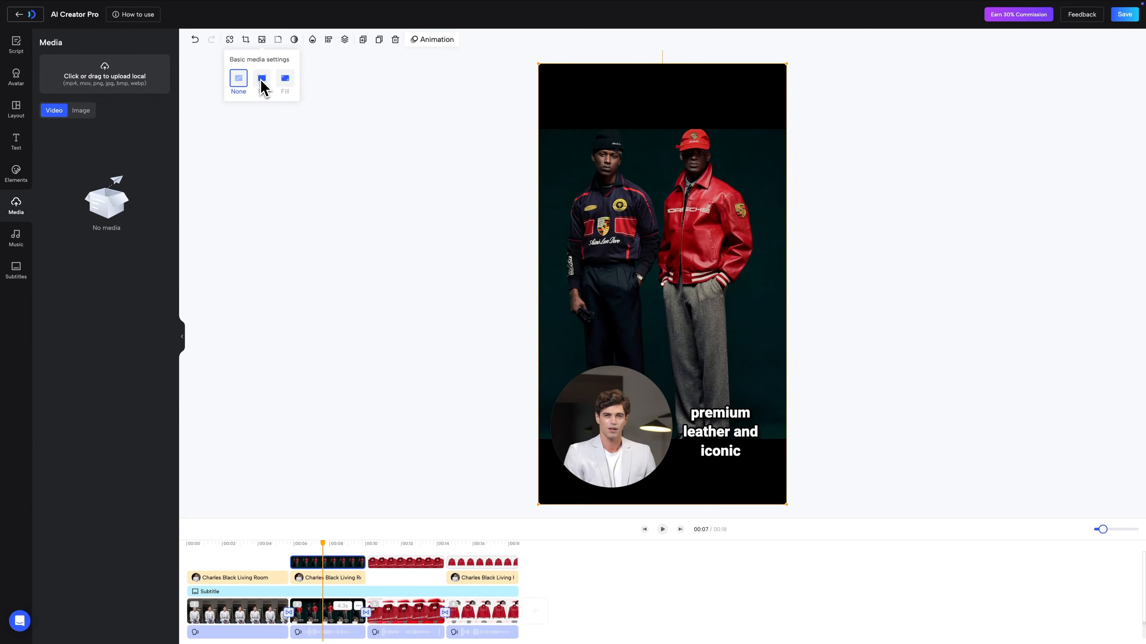
click(262, 80)
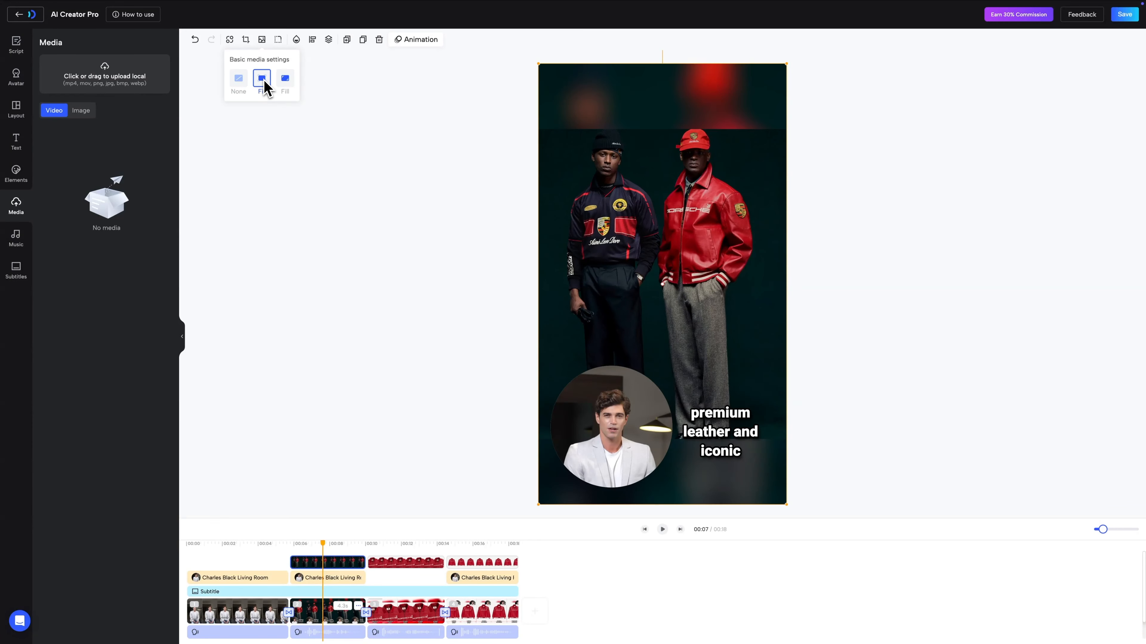
click(285, 85)
click(353, 359)
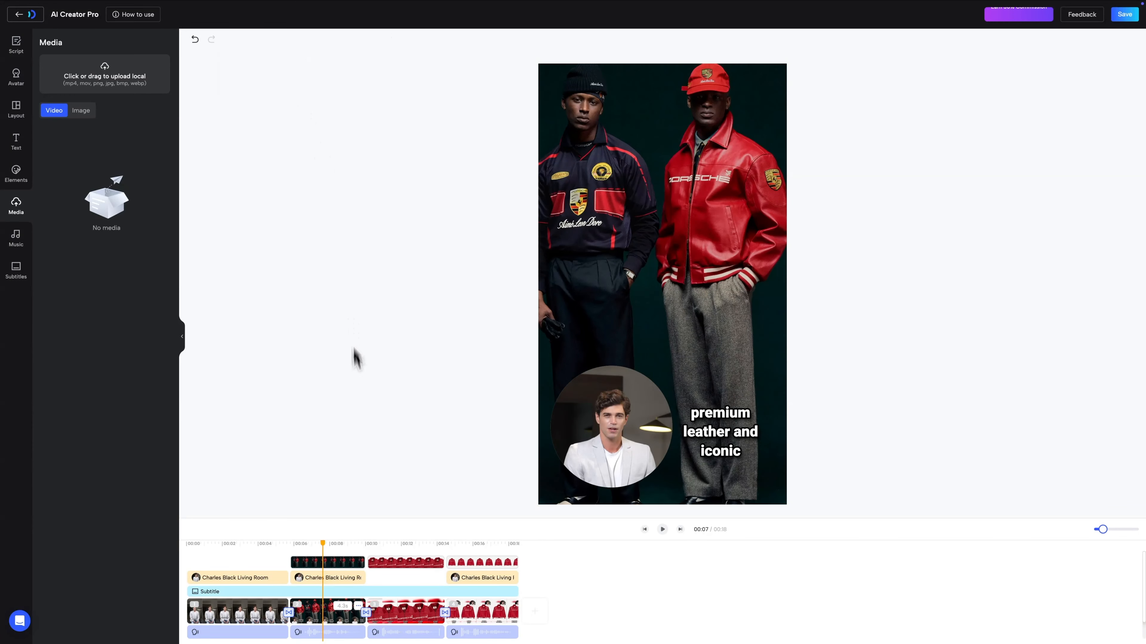
- Add the 70% DISCOUNT Black Friday sticker to the fourth scene
click(16, 174)
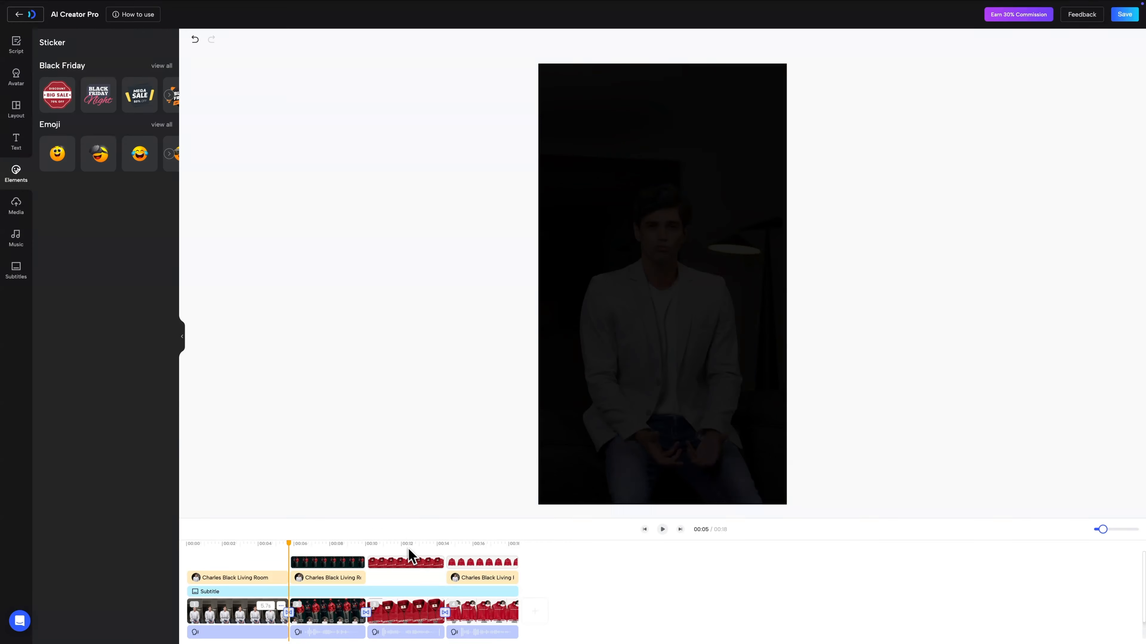
click(449, 550)
click(464, 550)
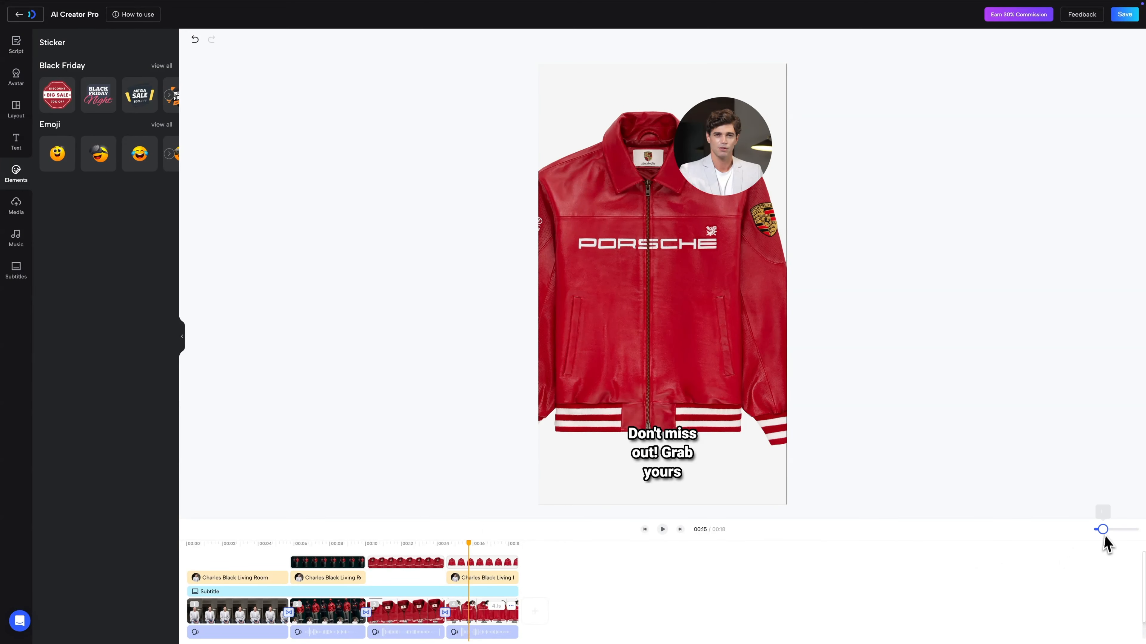
drag(1101, 530, 1117, 528)
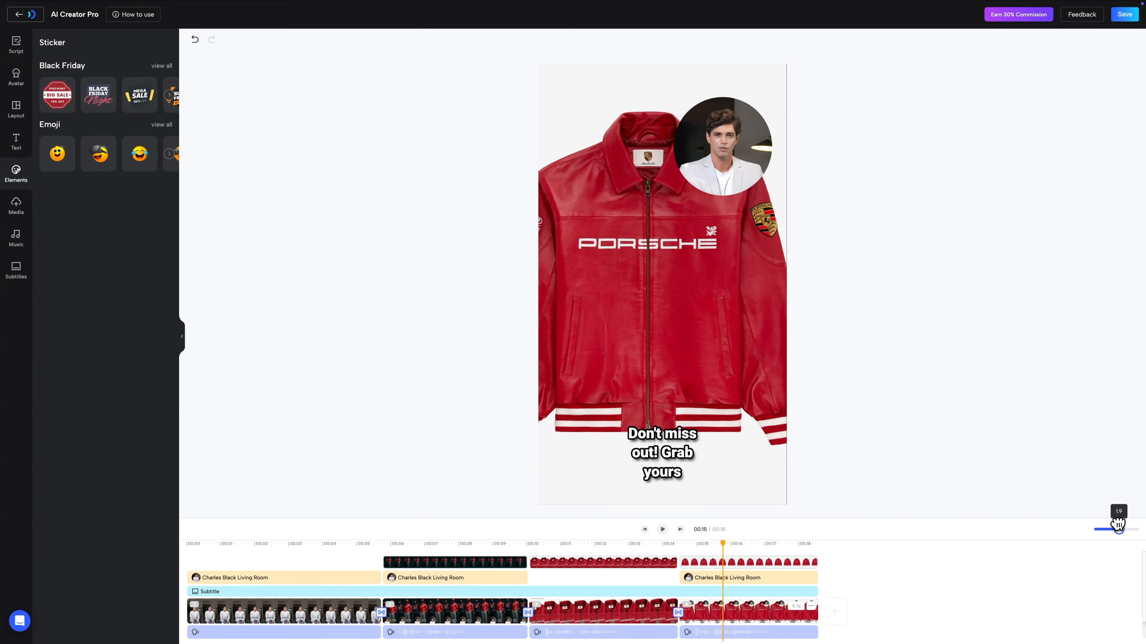
click(161, 66)
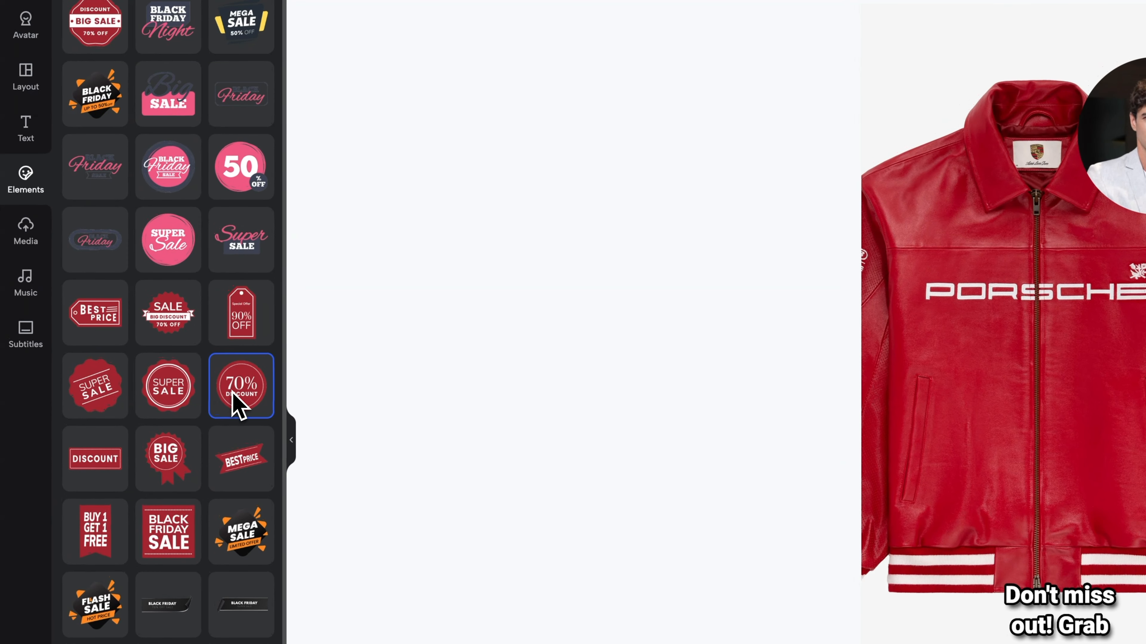
click(237, 395)
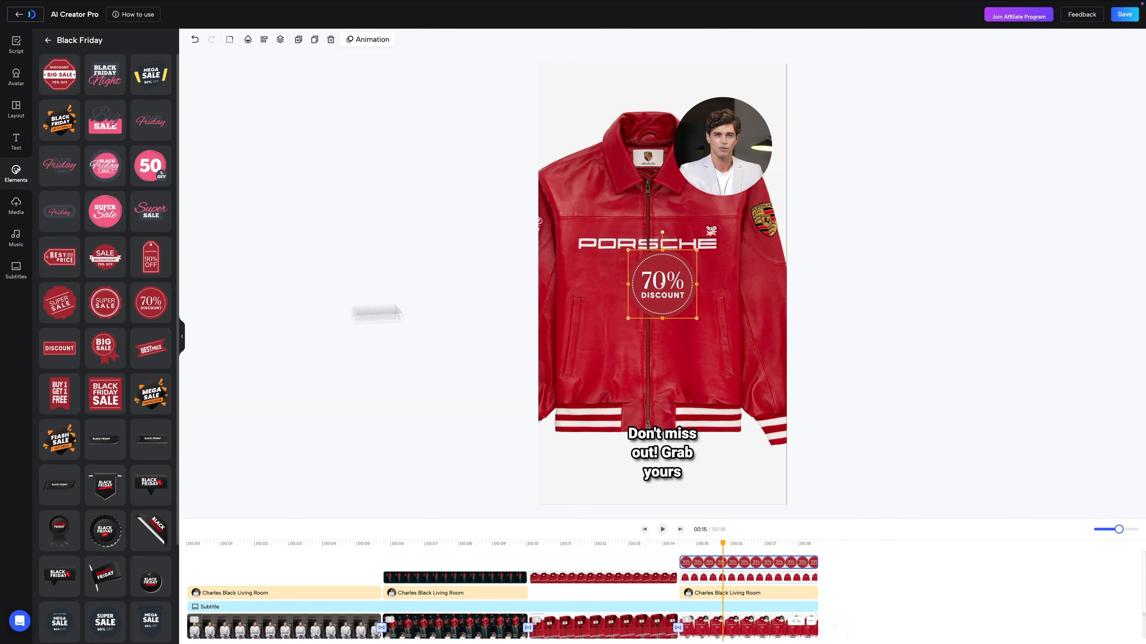
drag(664, 298, 582, 155)
- Move the fourth scene's avatar bubble to the lower right and its subtitles to the lower left
drag(733, 136, 722, 413)
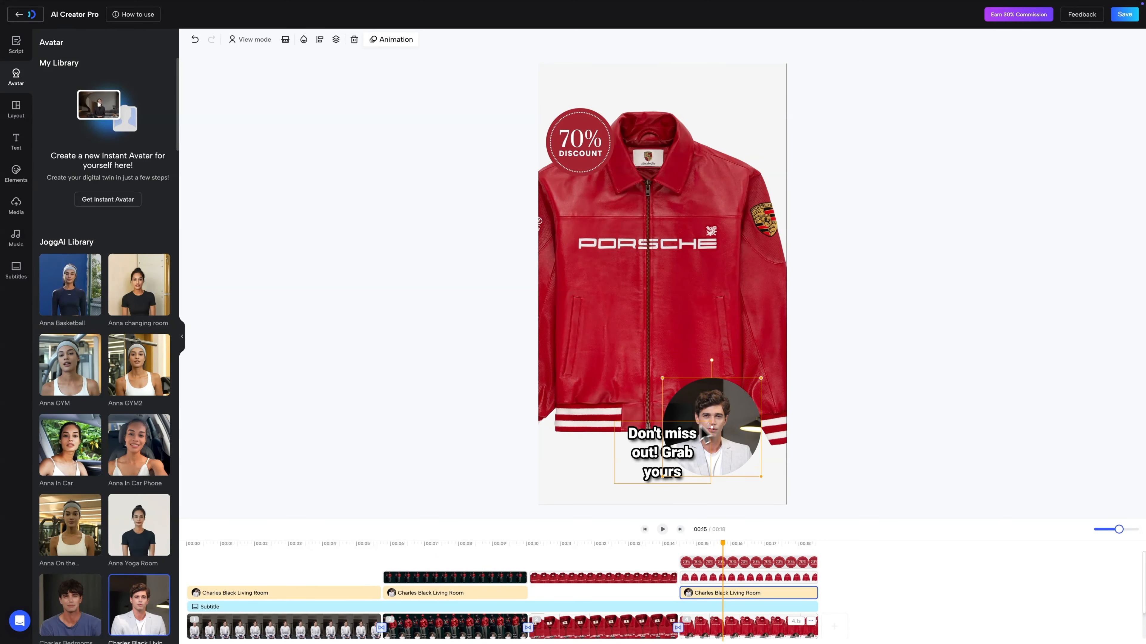
drag(663, 446, 599, 432)
drag(711, 430, 716, 431)
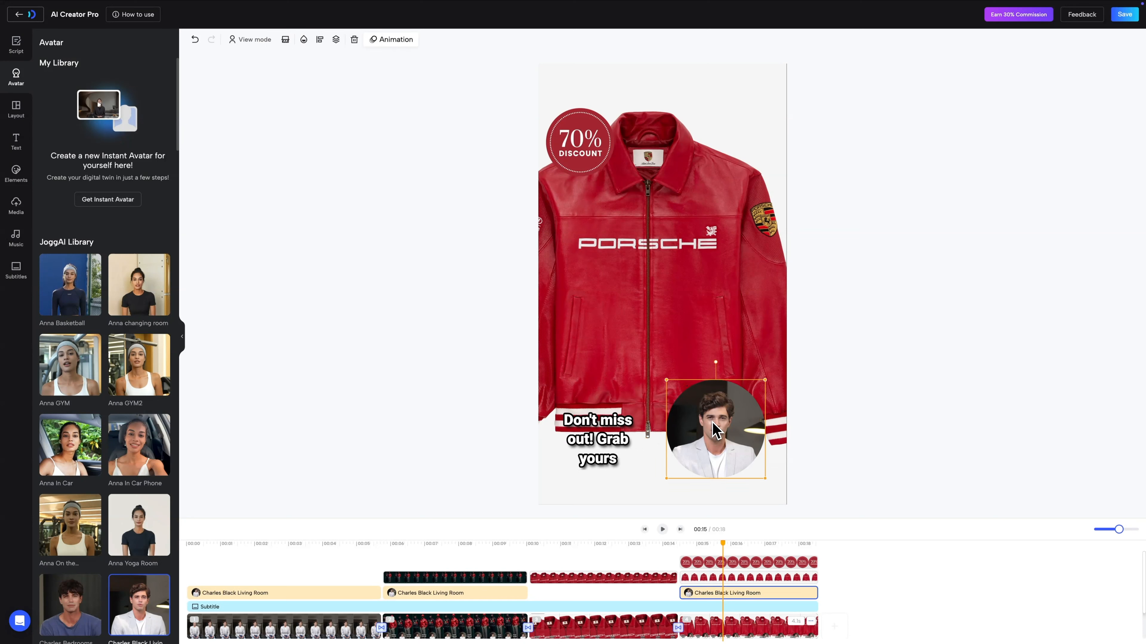
- Move the 70% DISCOUNT sticker to the upper right of the jacket
drag(582, 148, 734, 147)
click(838, 226)
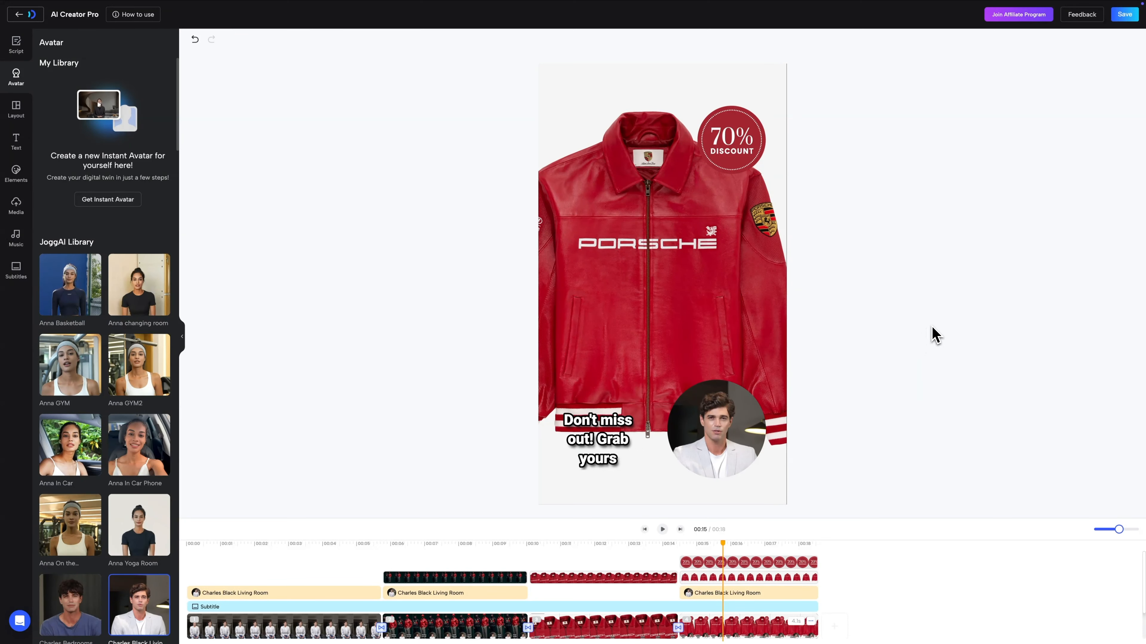
- Save the ProEdit changes and switch to the second video
click(1124, 14)
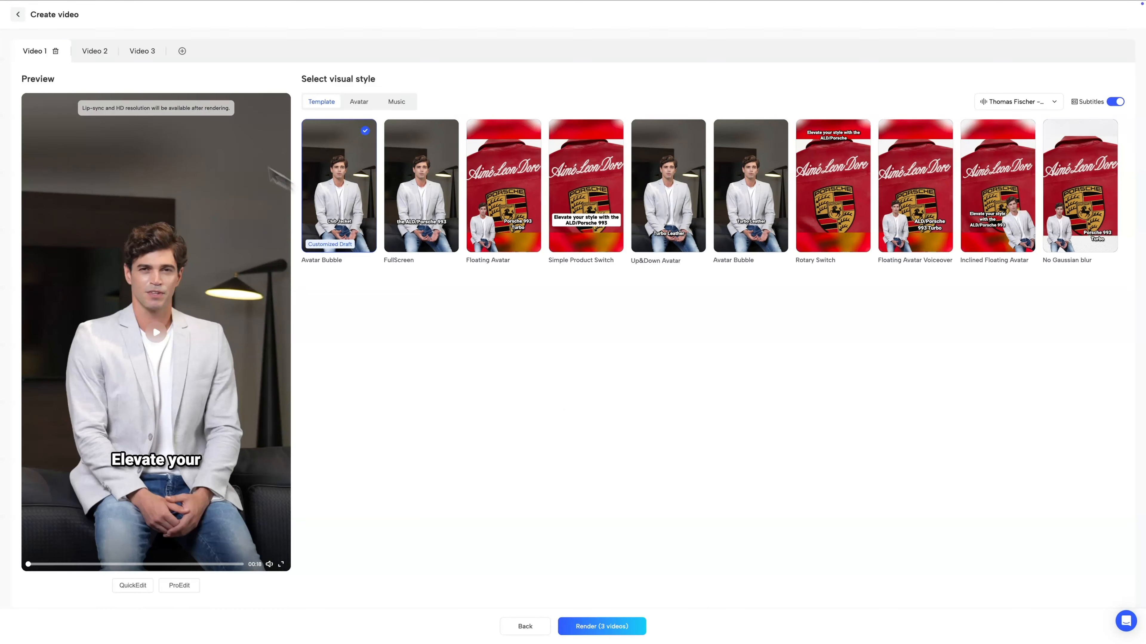
click(94, 52)
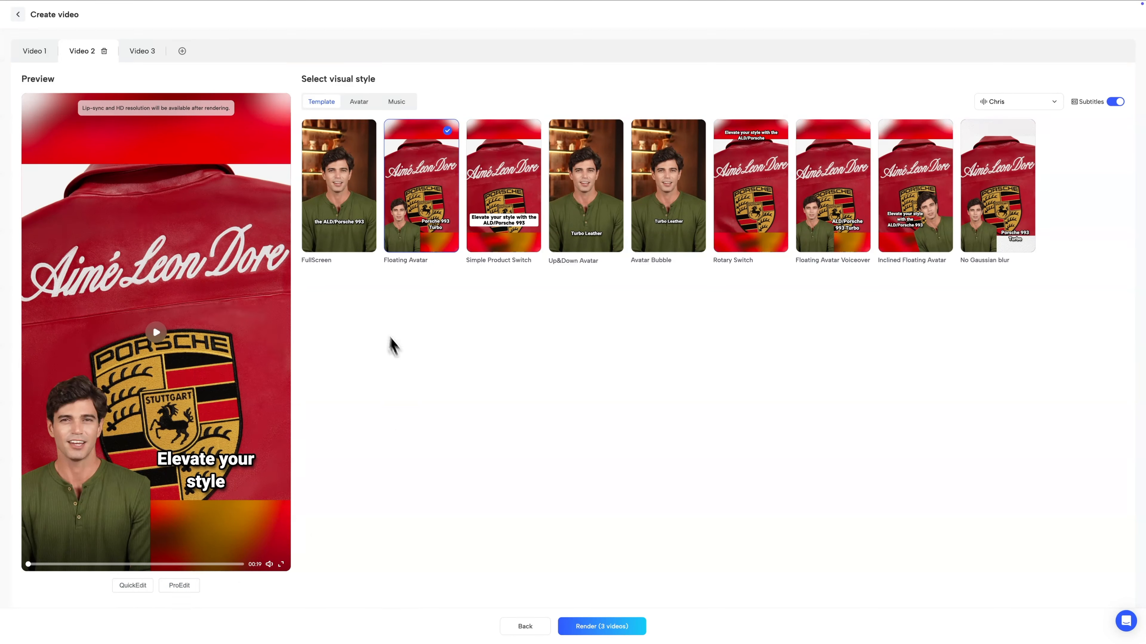
- Review the three video variants and render all three videos
click(149, 53)
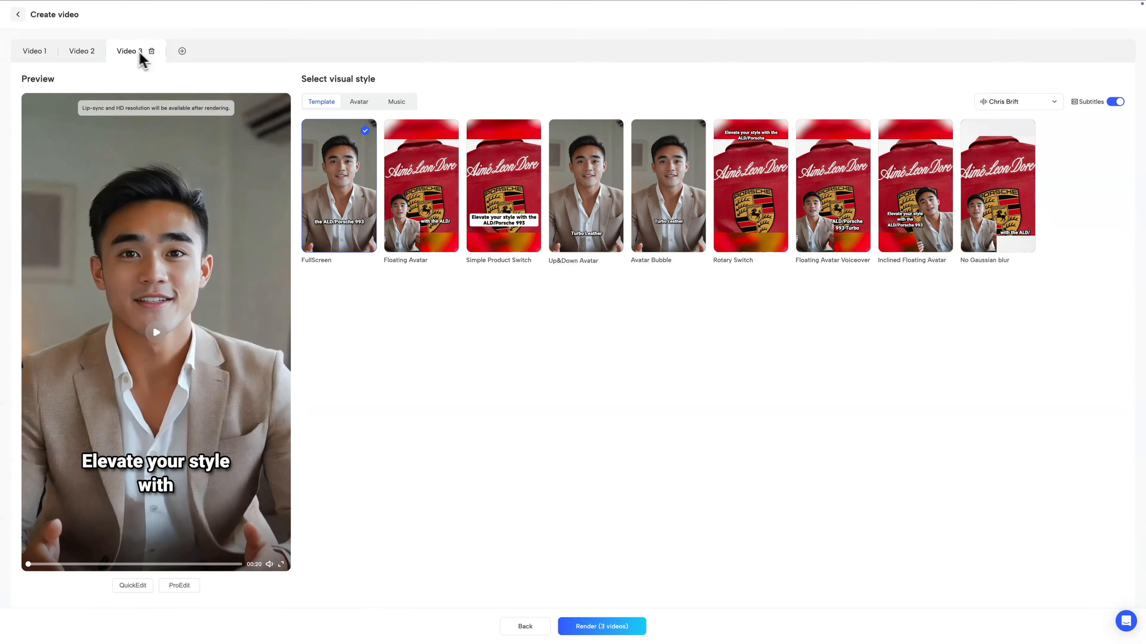
click(45, 52)
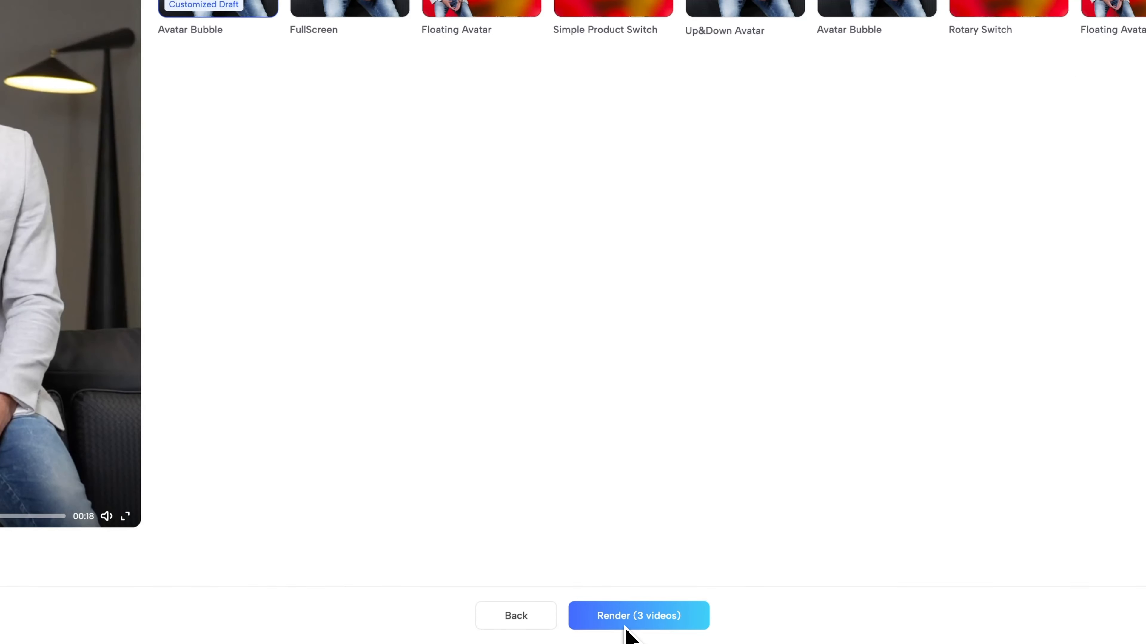
click(629, 623)
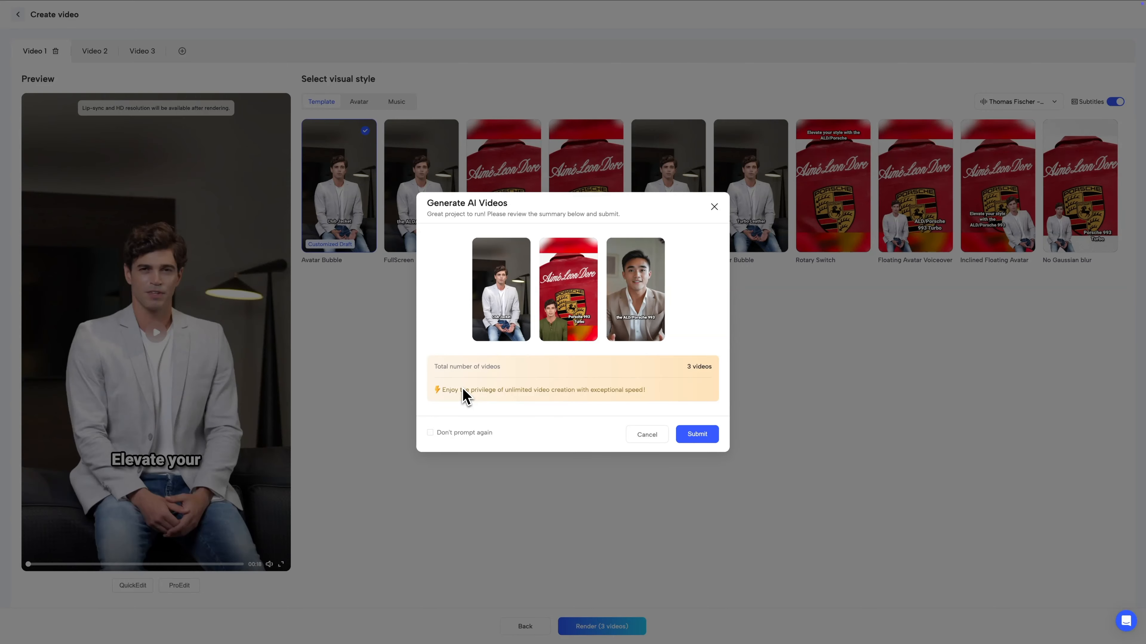
click(702, 435)
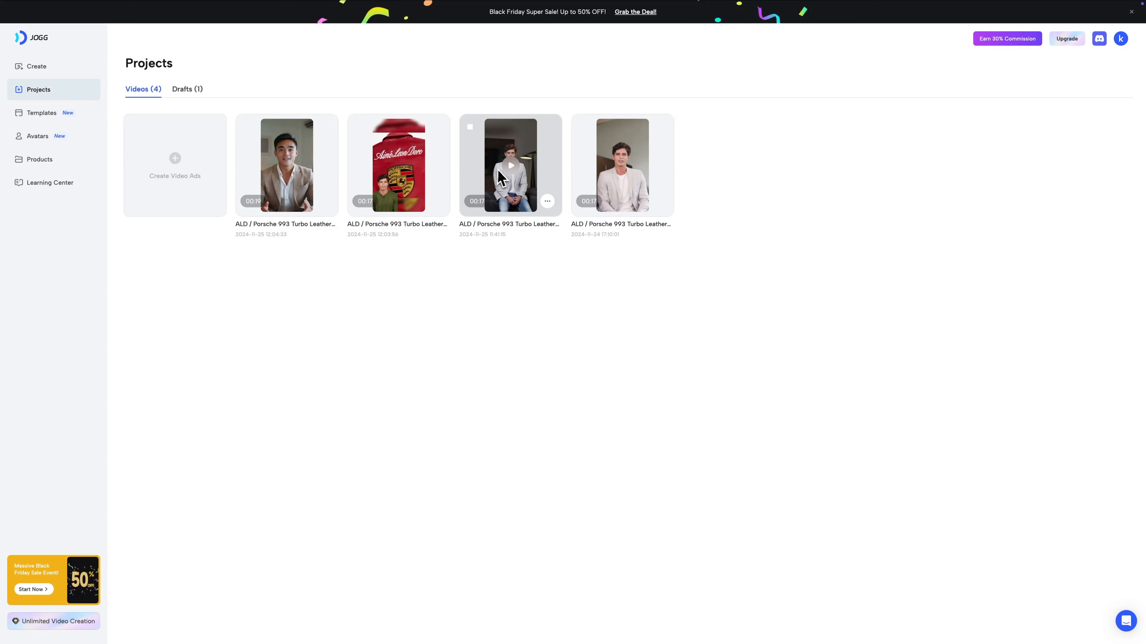
- Preview the rendered jacket videos in the projects list
click(498, 172)
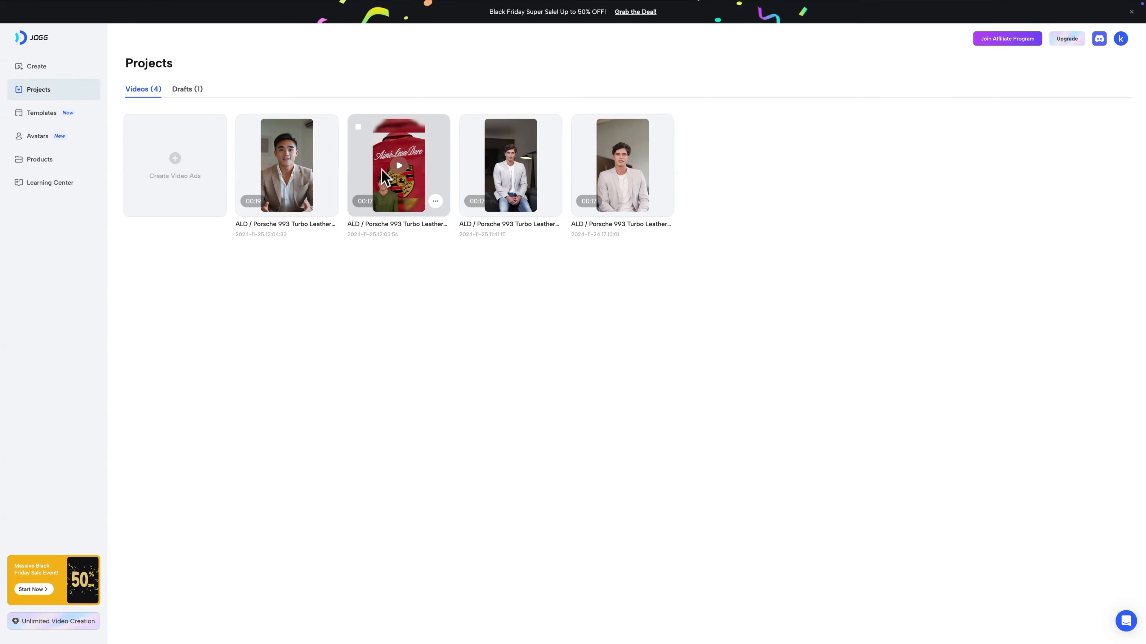
click(399, 168)
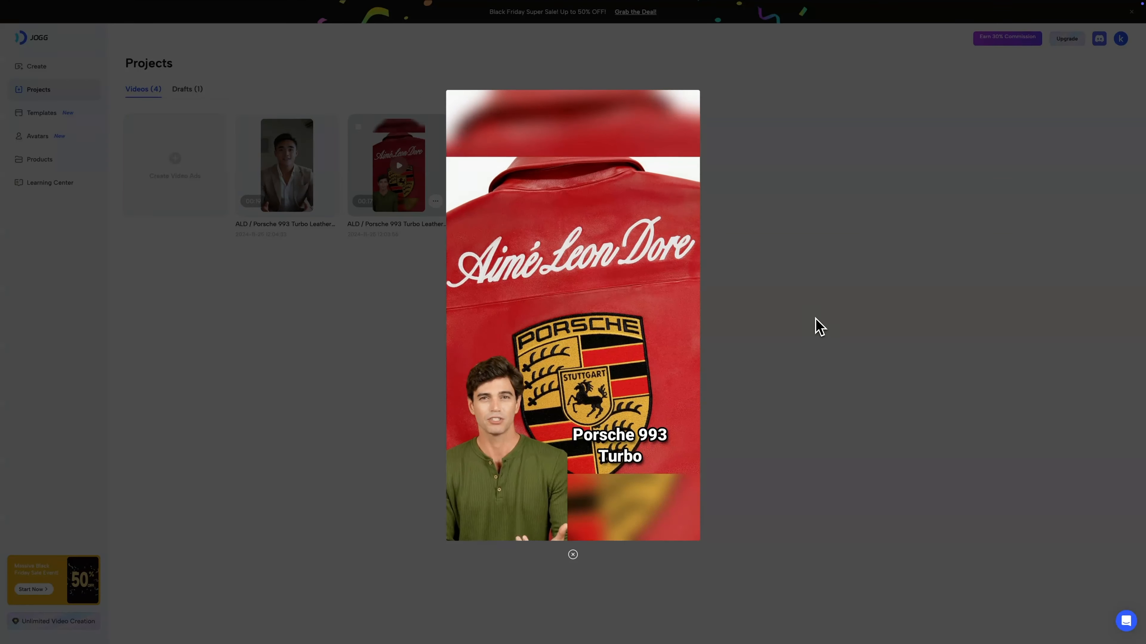
click(802, 325)
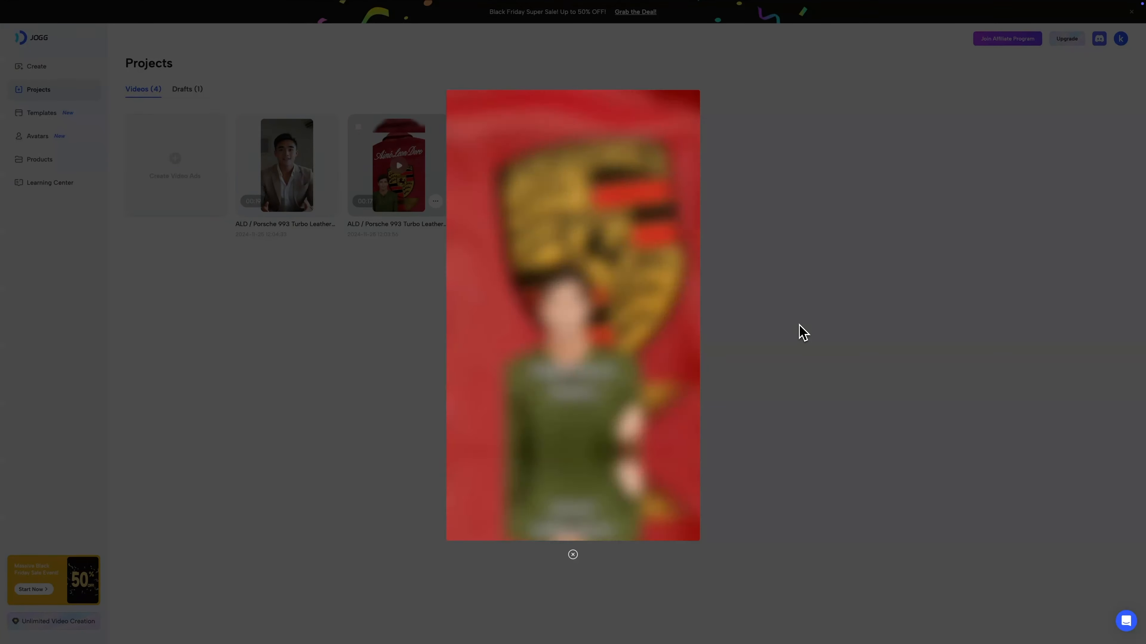
click(288, 167)
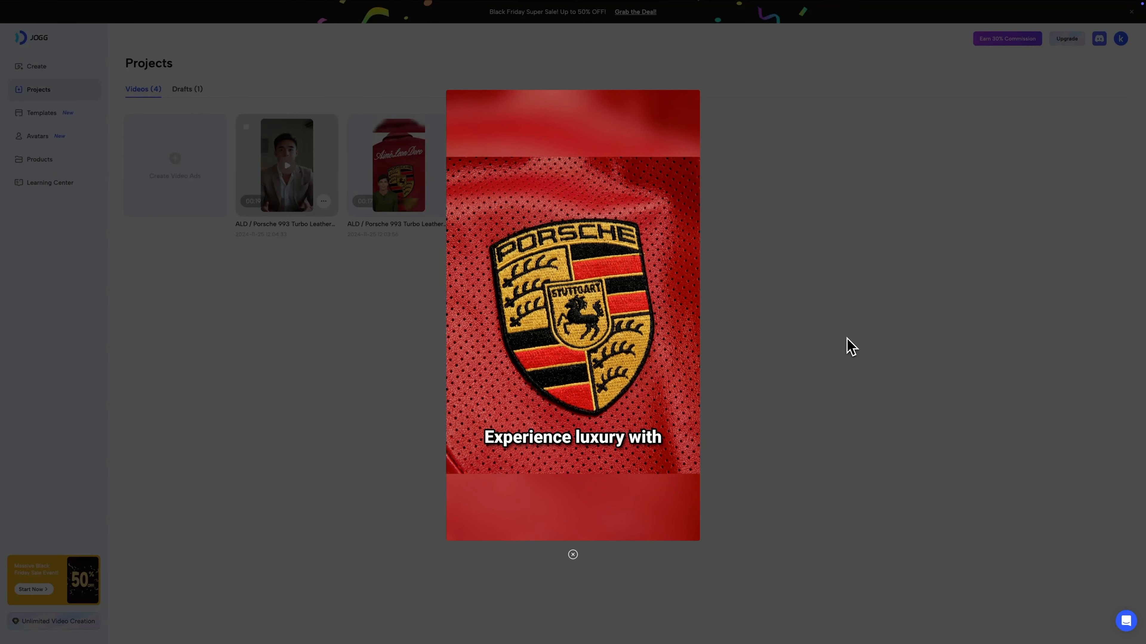
click(817, 339)
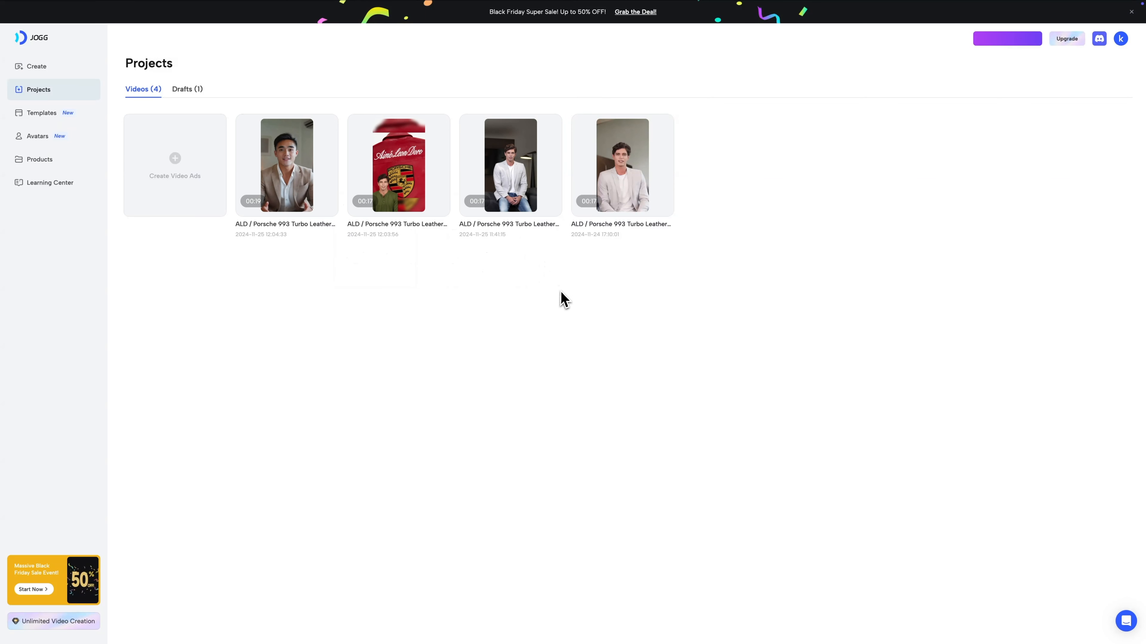
- Select the three new videos for batch download, then close the selection bar
mouse_move(554, 216)
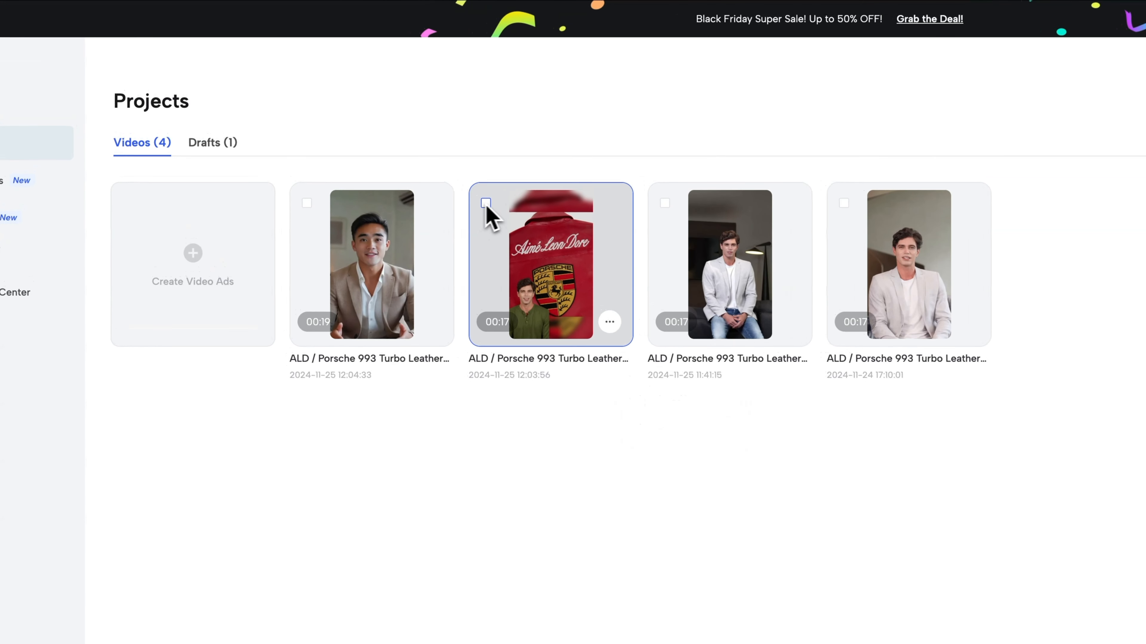
click(486, 204)
click(307, 203)
click(665, 203)
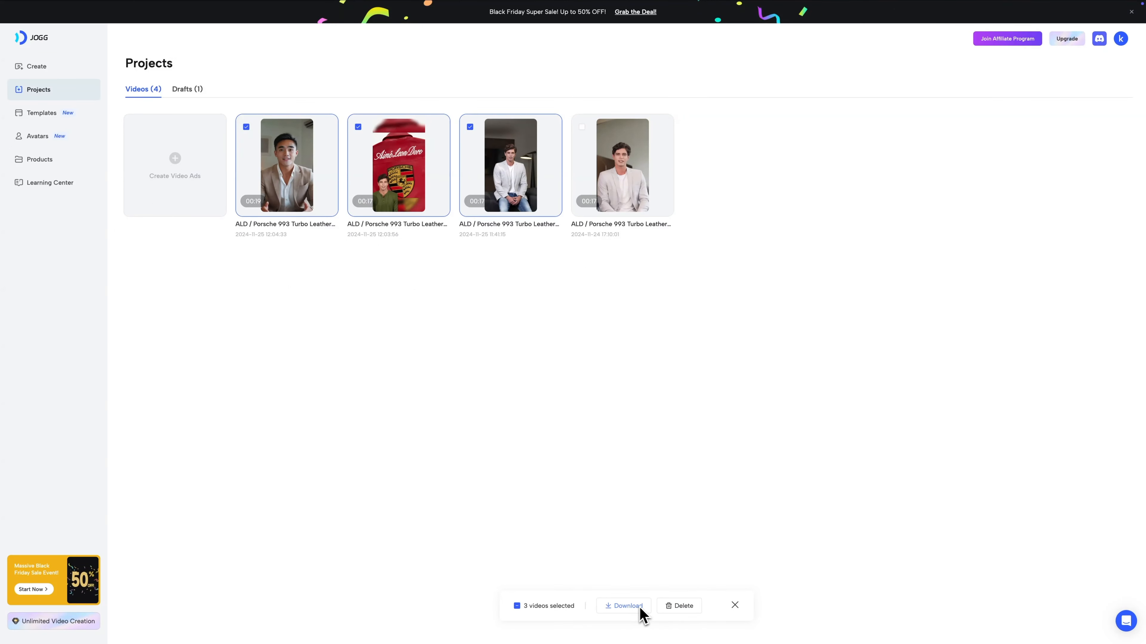
click(735, 606)
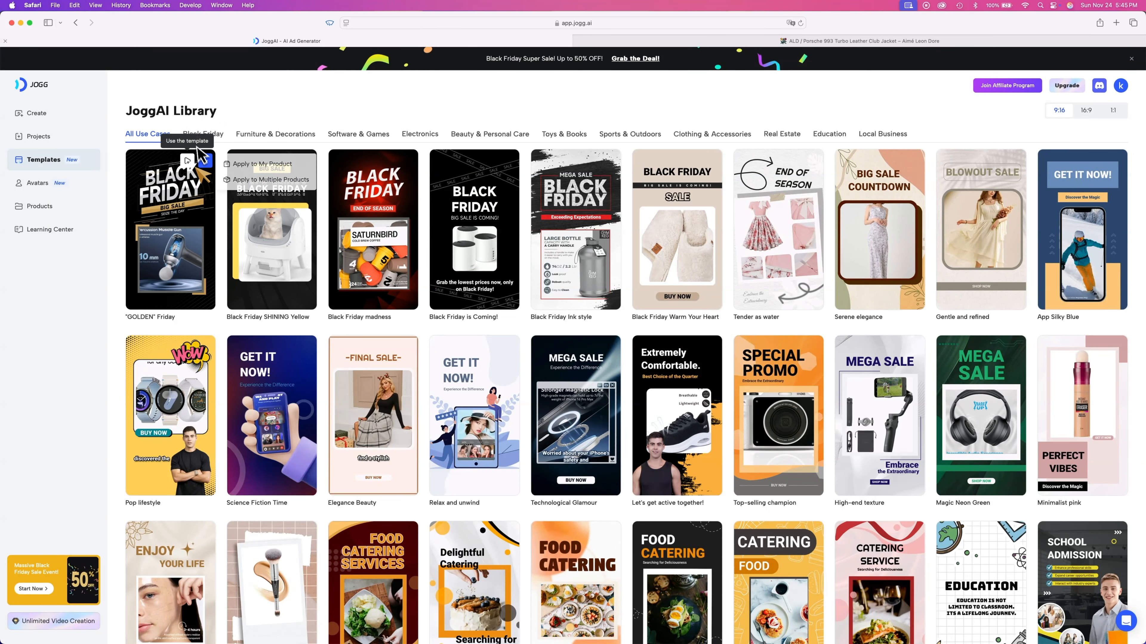
- Browse the template library categories from Black Friday through Local Business
click(213, 135)
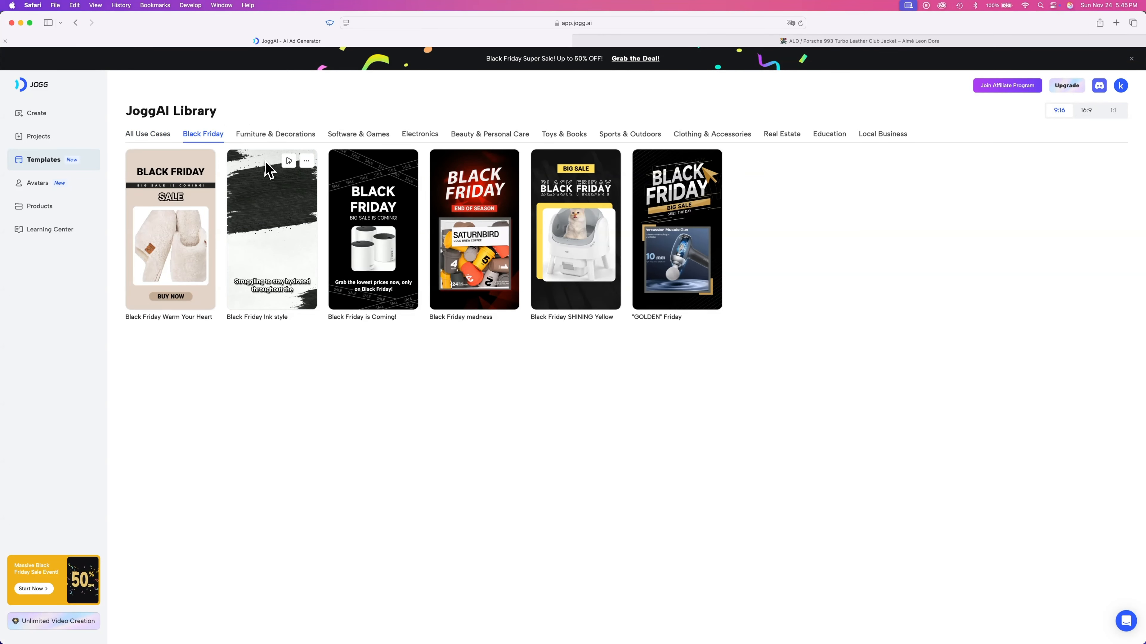
click(255, 135)
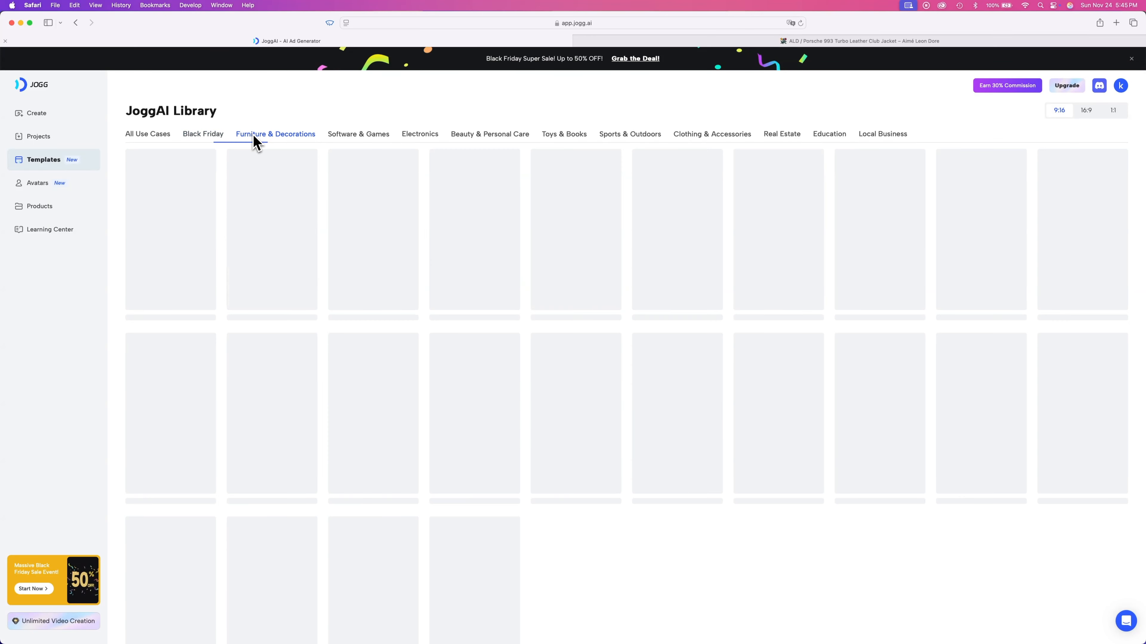
click(360, 136)
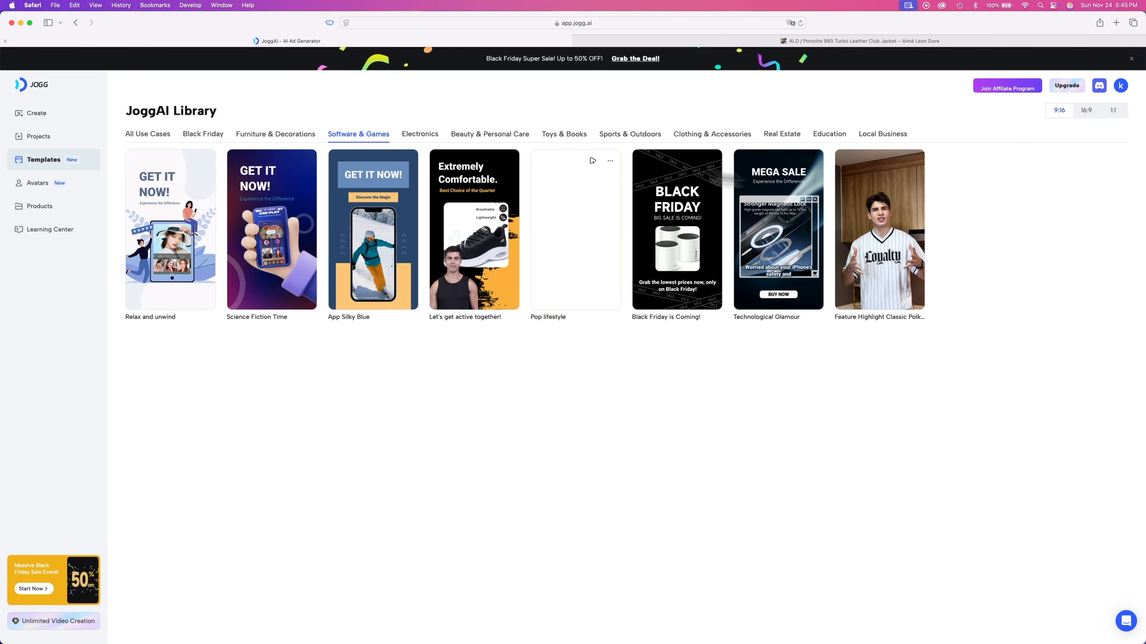
click(441, 135)
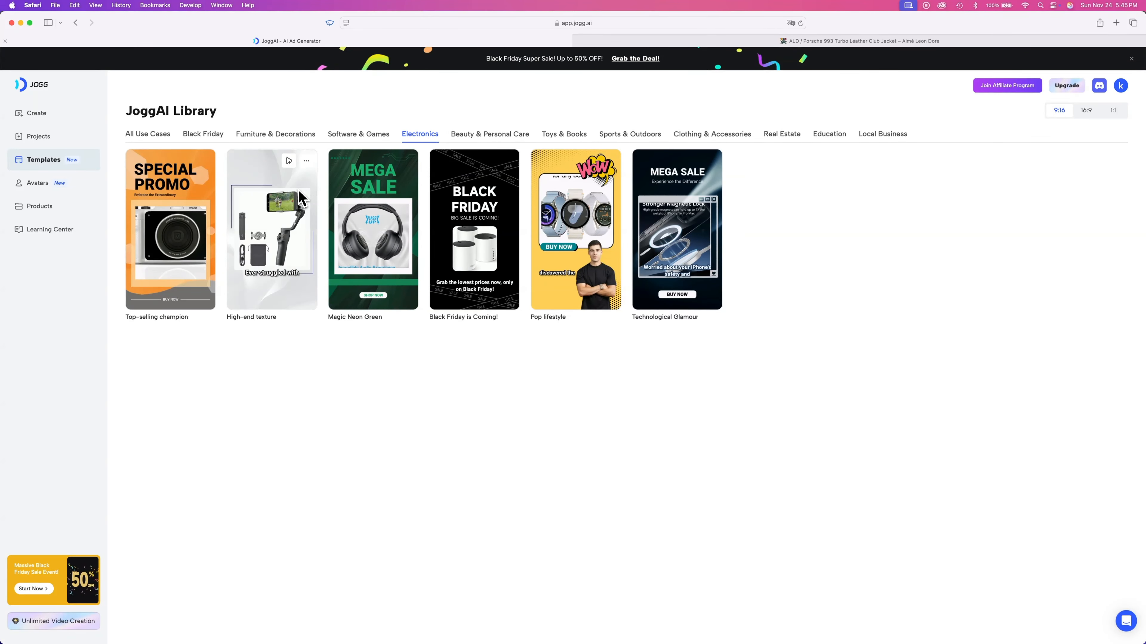
click(485, 135)
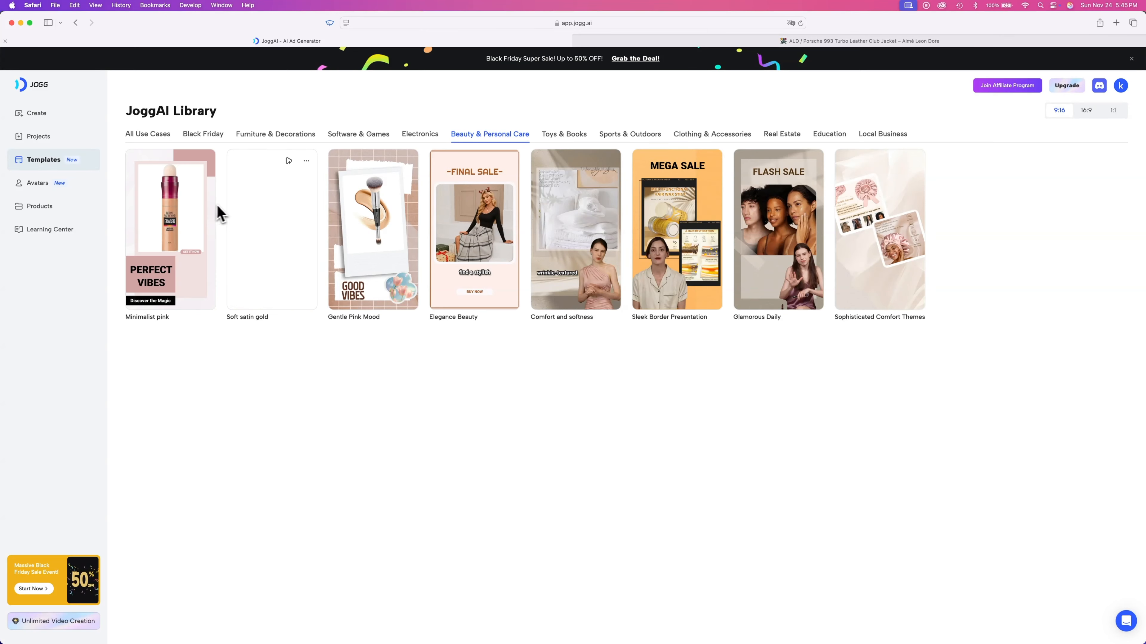
click(565, 137)
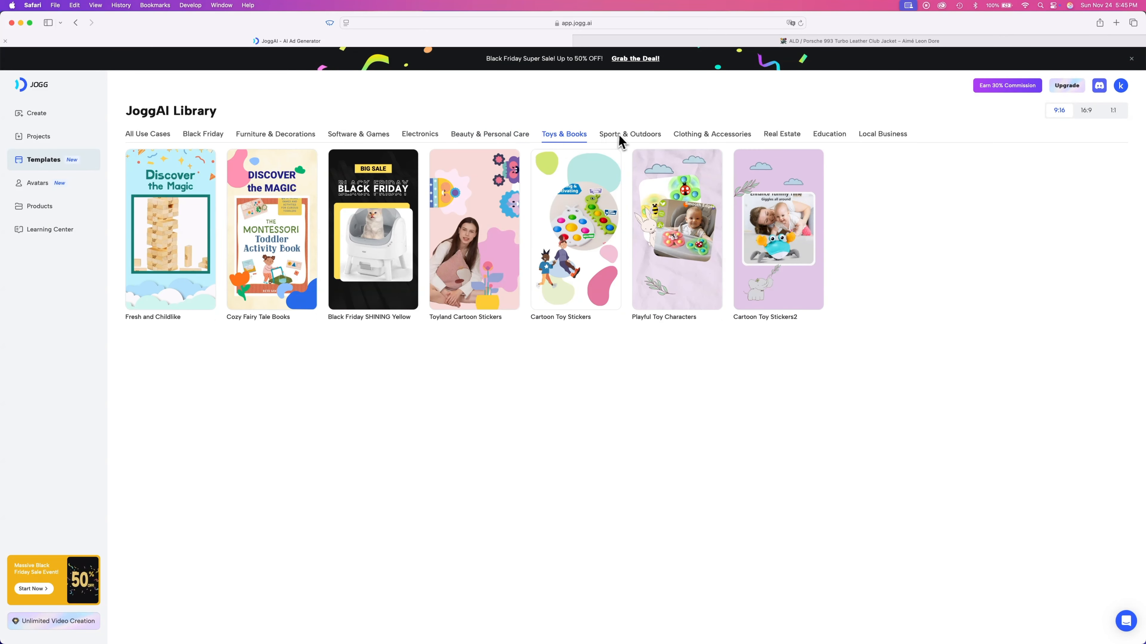
click(636, 136)
click(695, 136)
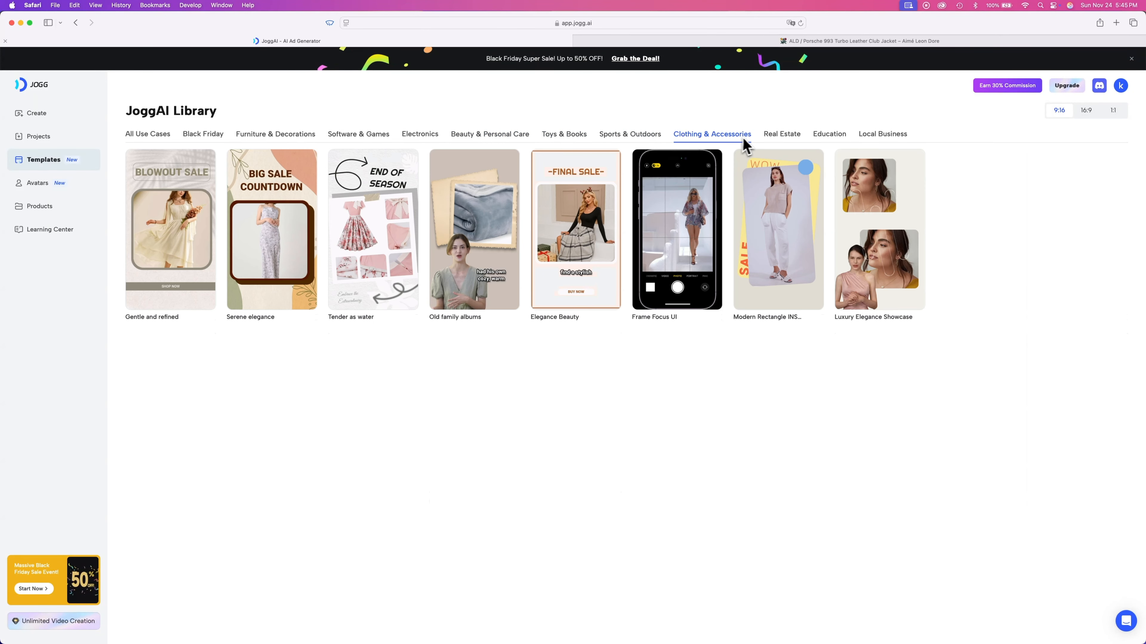
click(787, 137)
click(828, 136)
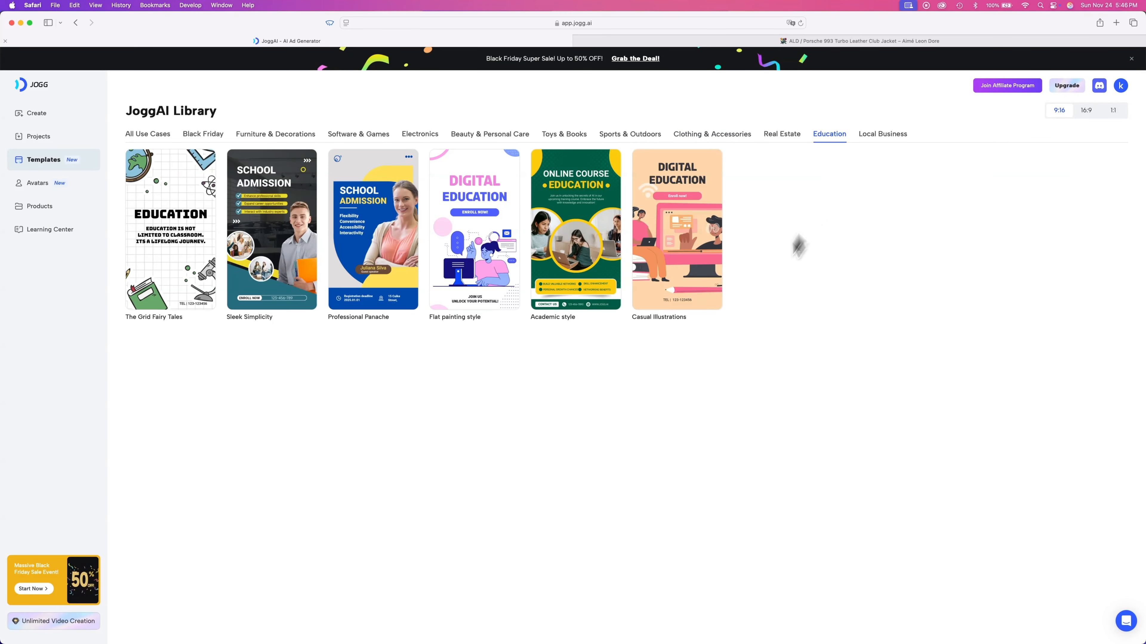
click(892, 141)
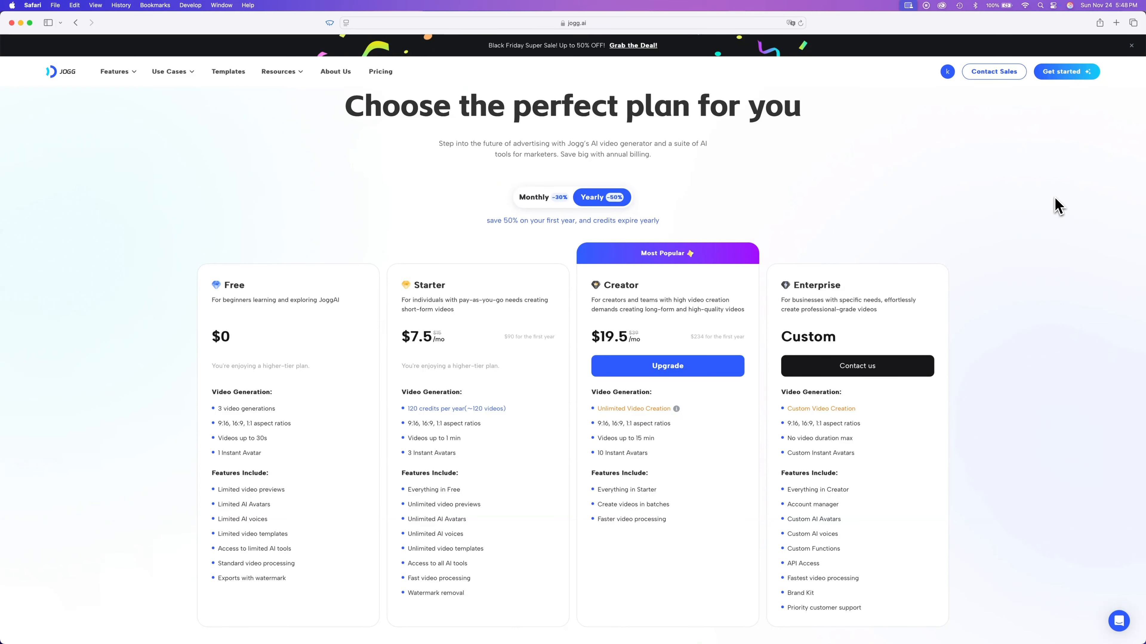
- Examine the Creator plan's features on the pricing page
scroll(783, 199, down, 1)
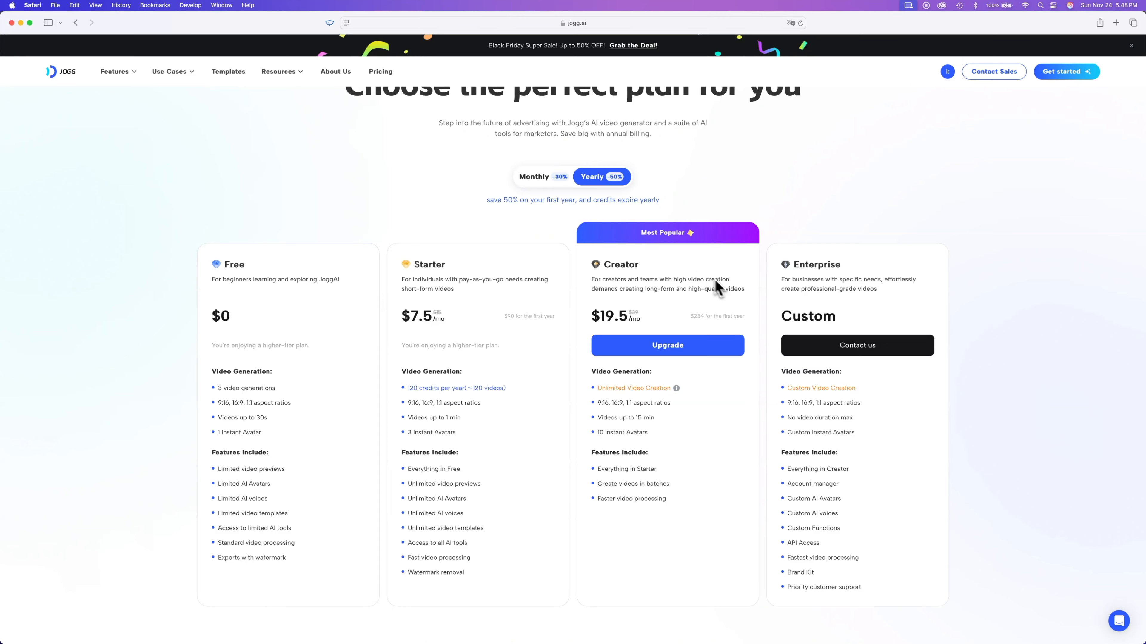
scroll(719, 390, up, 1)
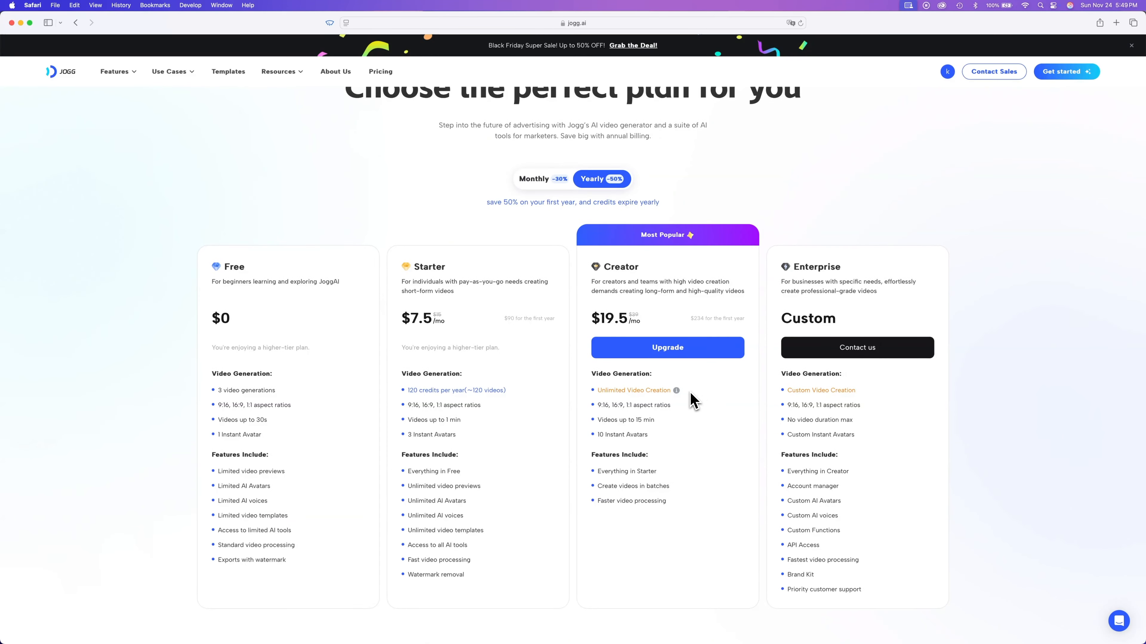
drag(672, 406, 602, 414)
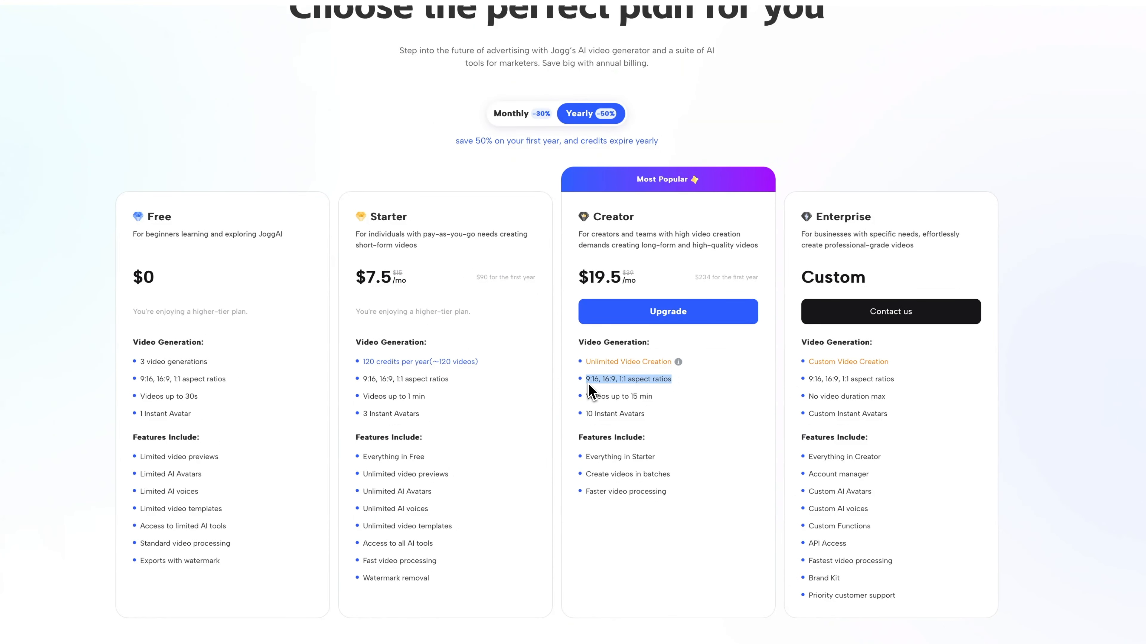
click(595, 387)
click(611, 400)
click(657, 426)
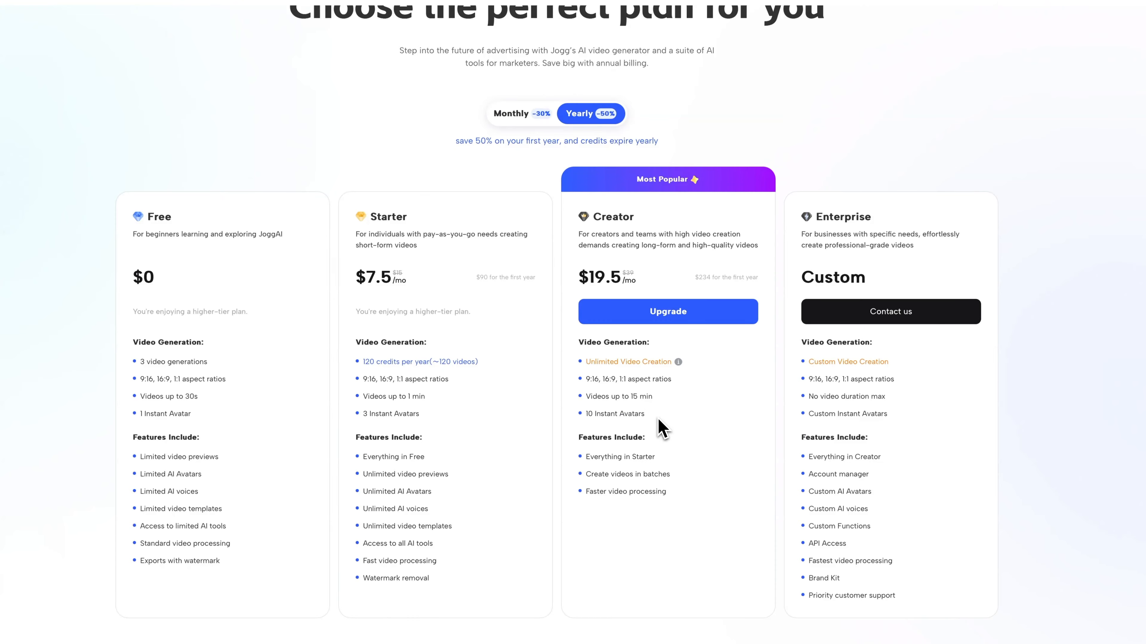
drag(585, 456, 636, 488)
click(681, 484)
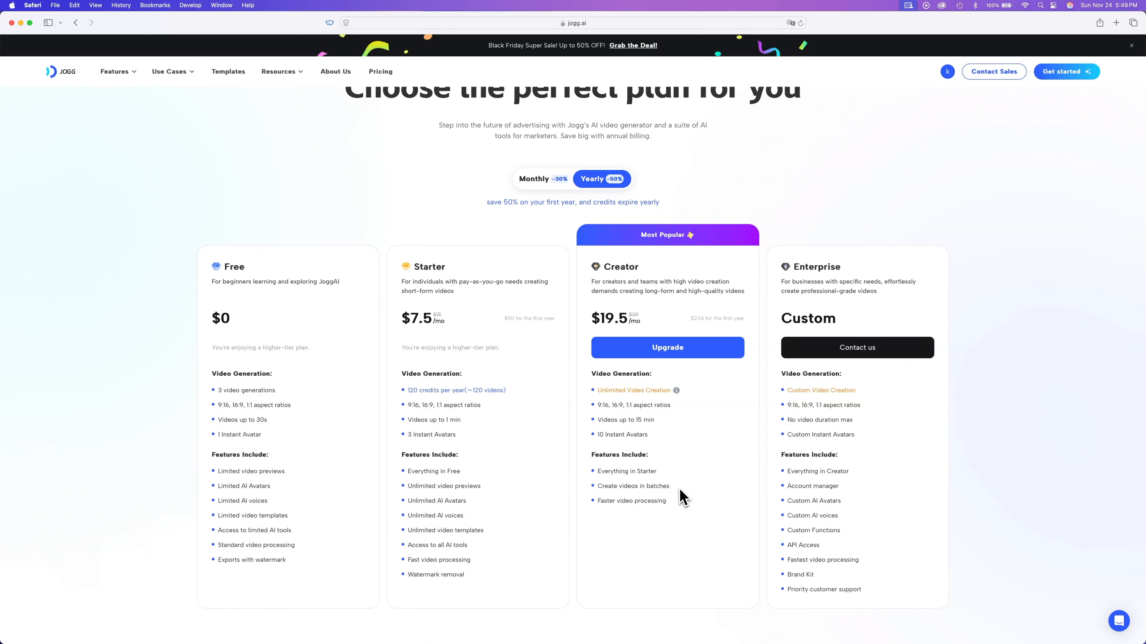
drag(648, 269, 598, 265)
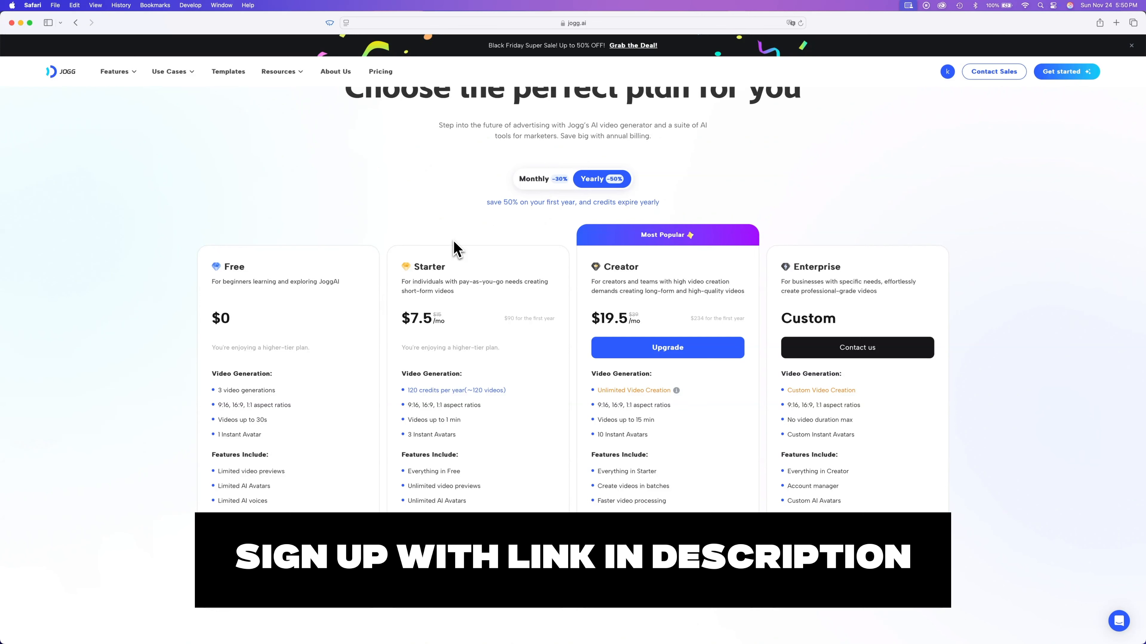
scroll(456, 248, up, 3)
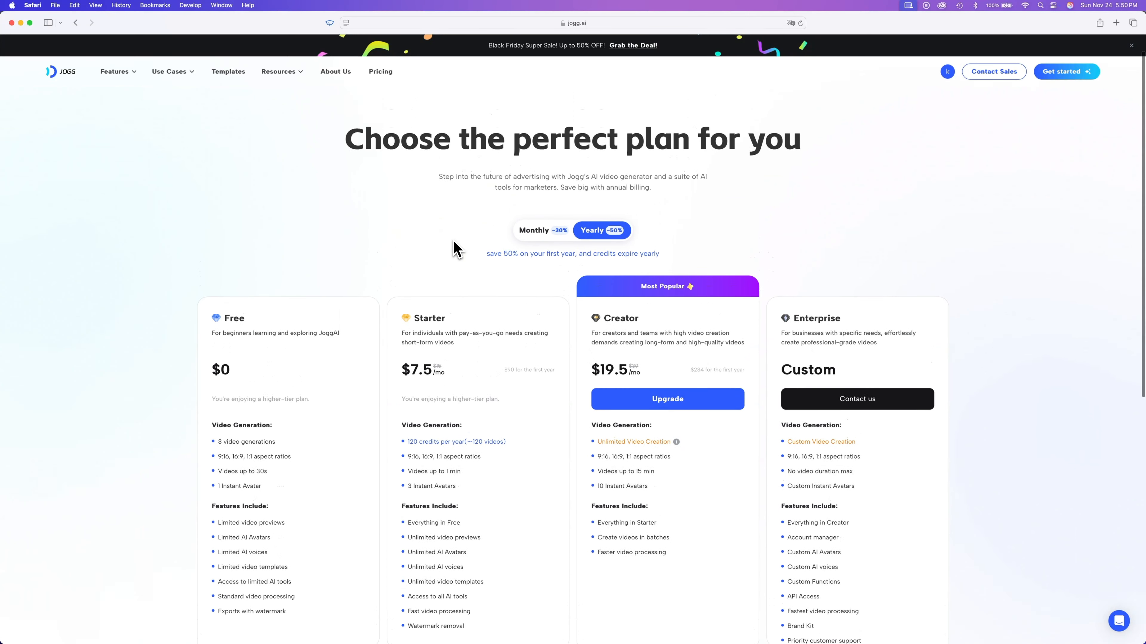